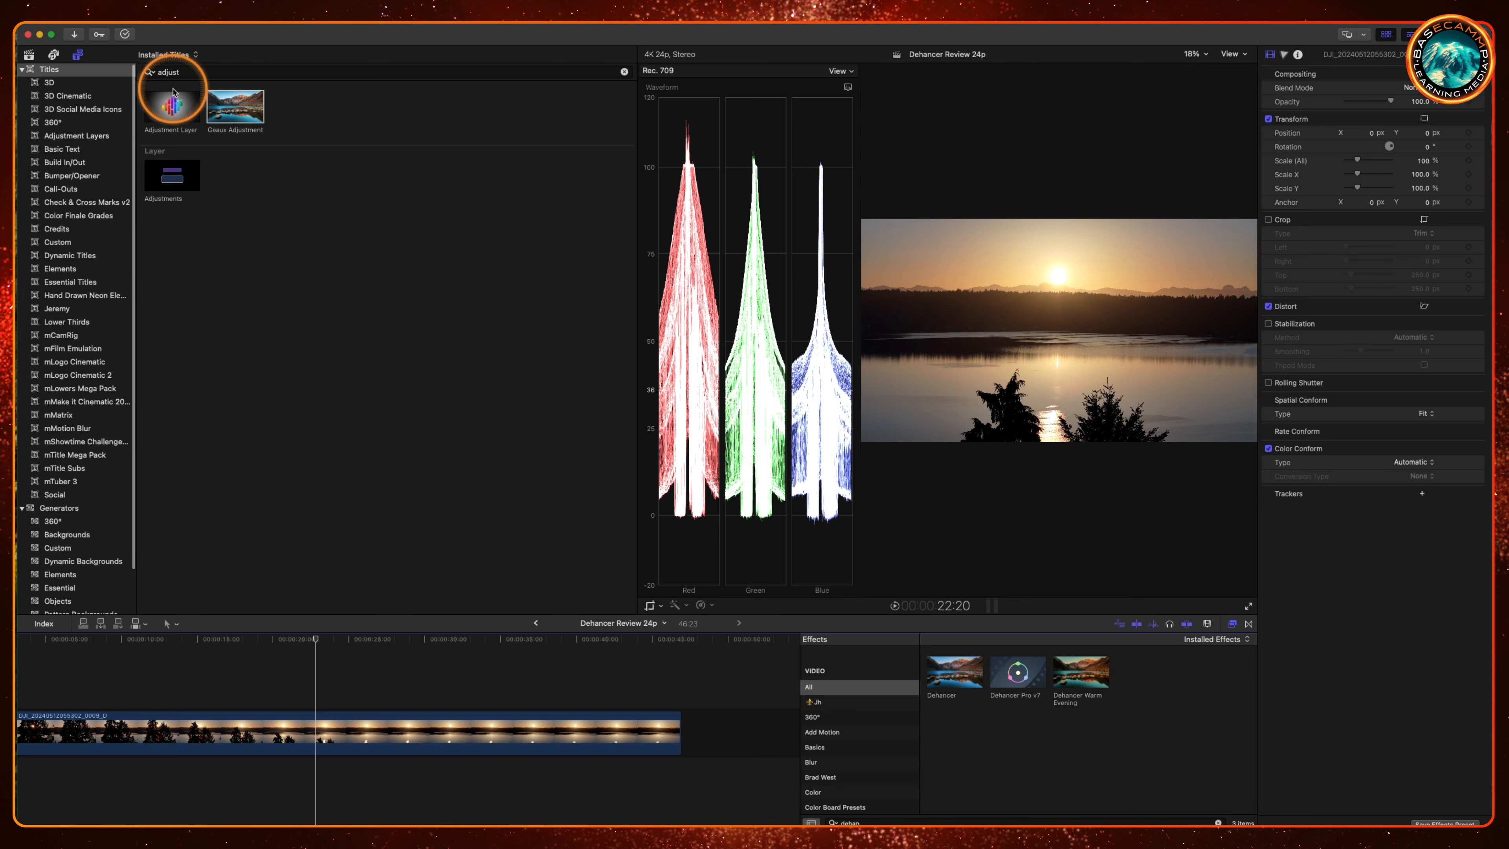
Step: Add the Geaux Adjustment title above the start of the clip, extend it over the clip's full length and hide the browser
drag(229, 109, 31, 703)
key(super+7)
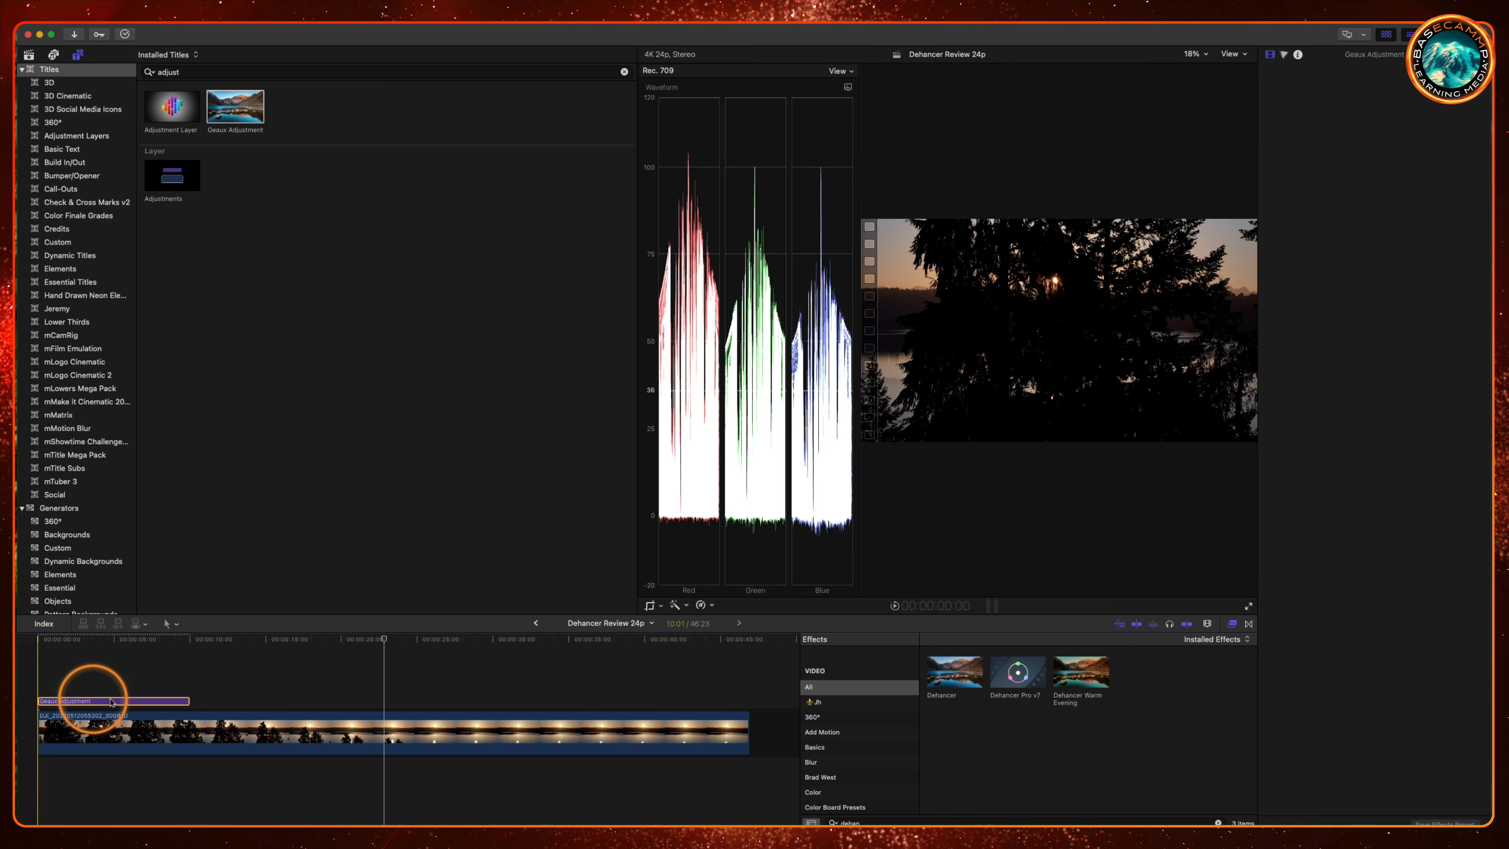
drag(186, 700, 746, 692)
key(ctrl+super+1)
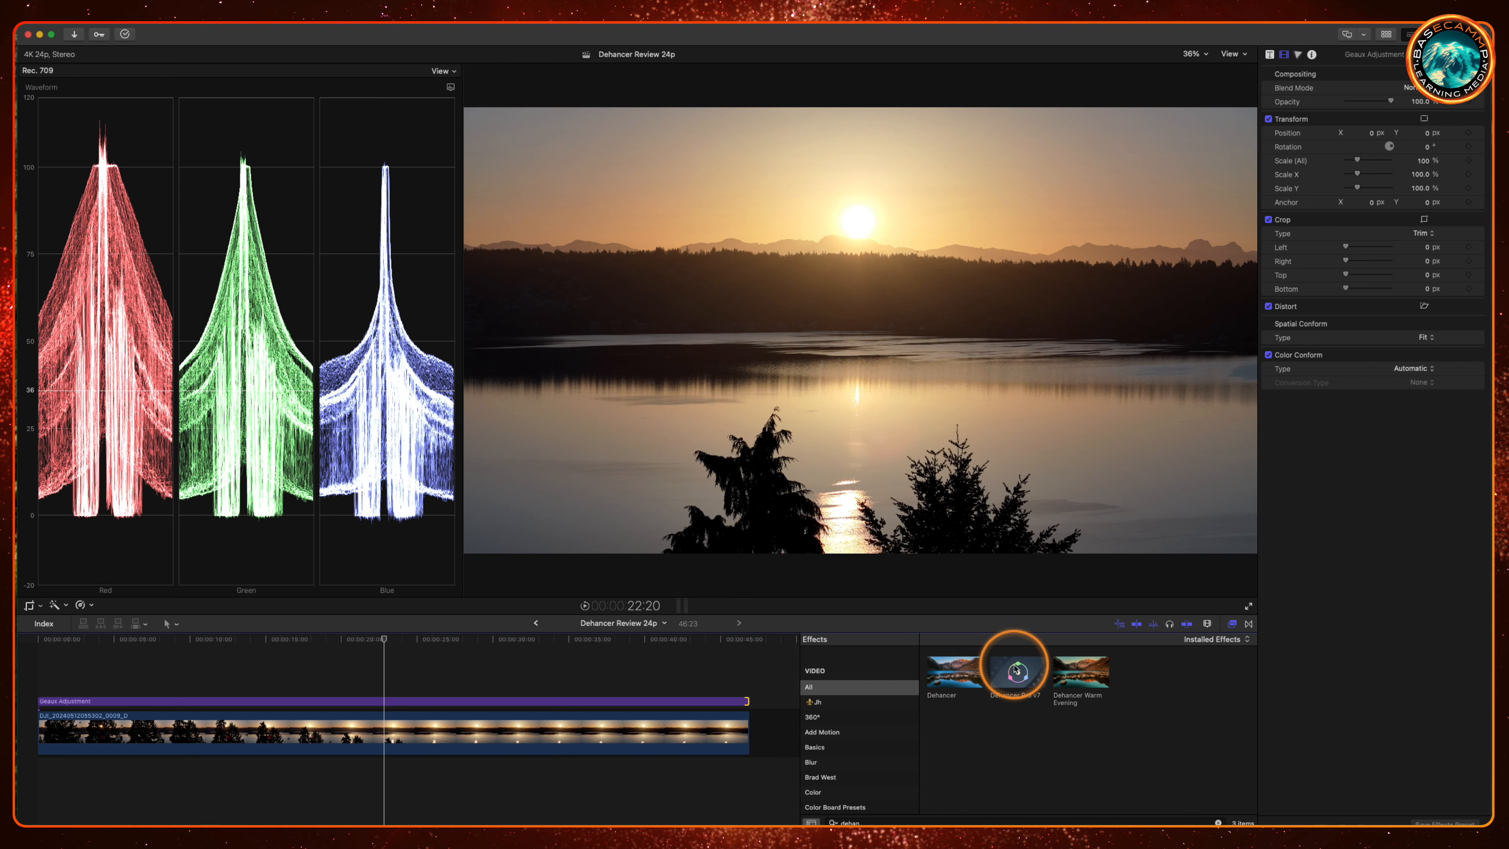
Step: Apply the Dehancer Pro v7 effect to the adjustment layer and set its film profile to Kodak Pro Image 100
click(1017, 670)
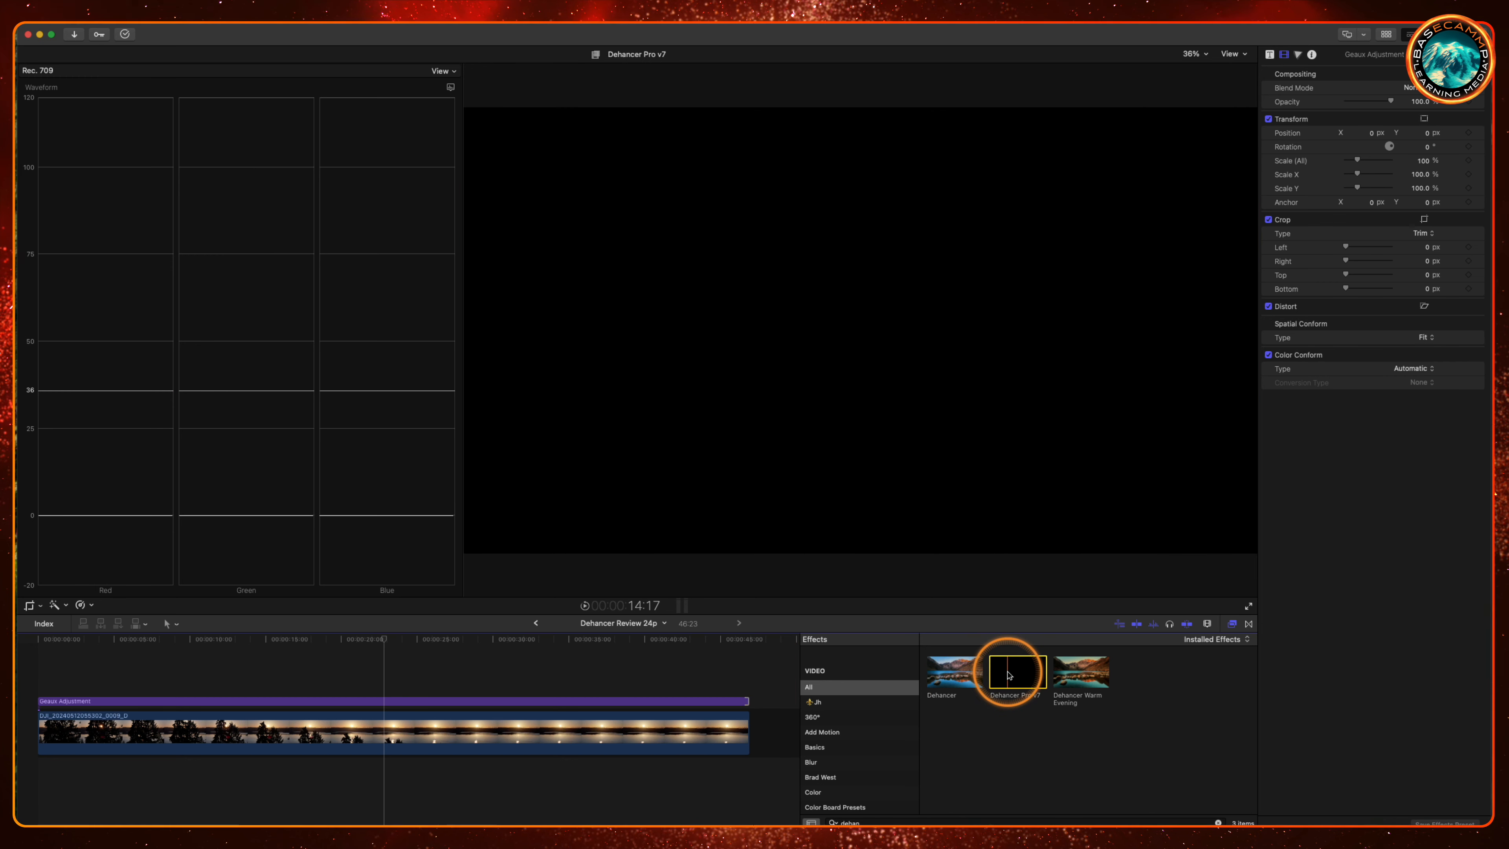
drag(1008, 674, 640, 699)
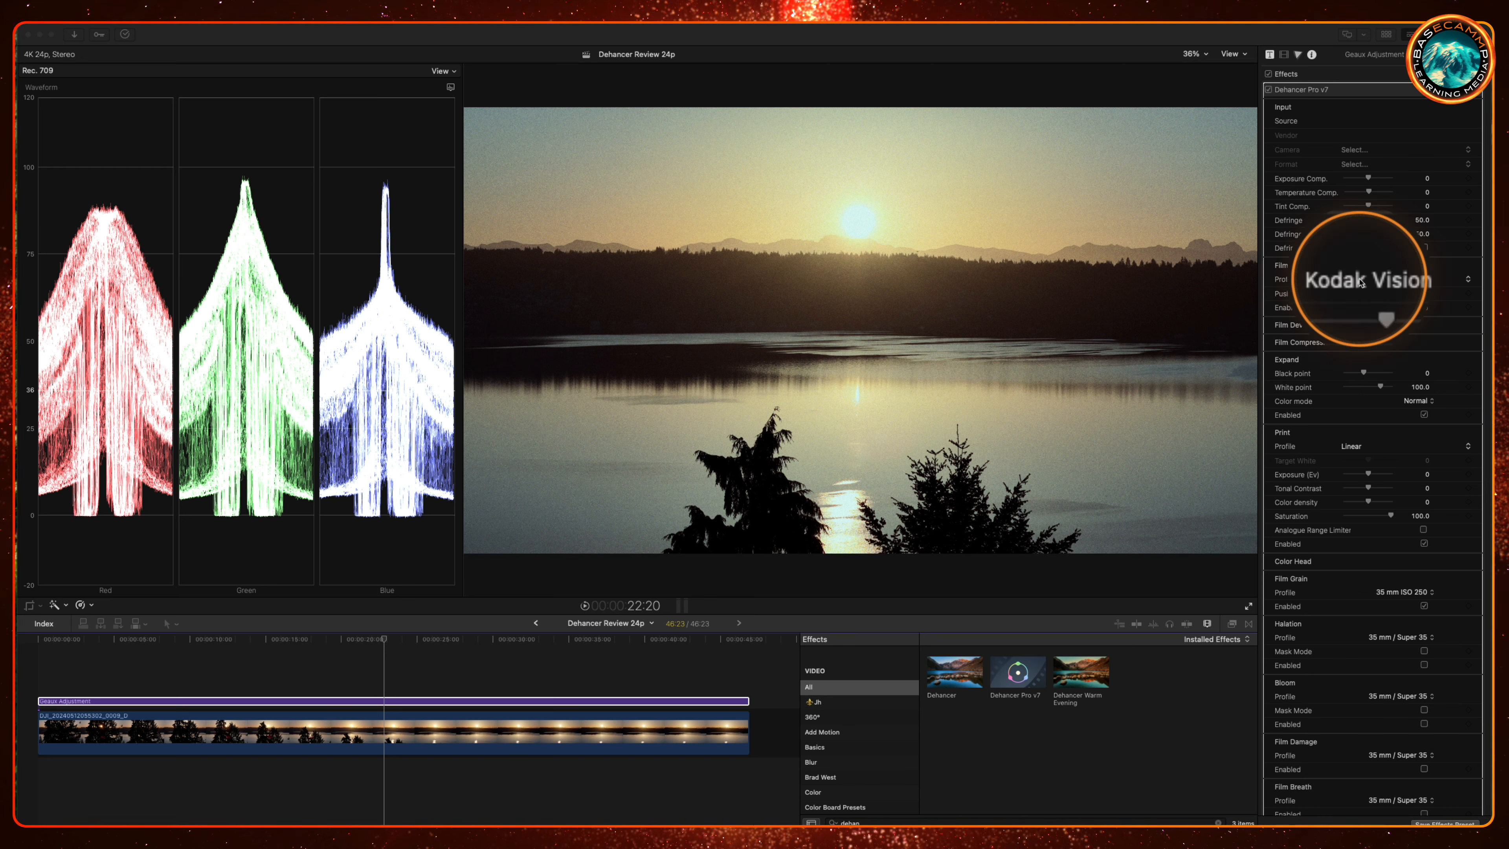
click(1392, 287)
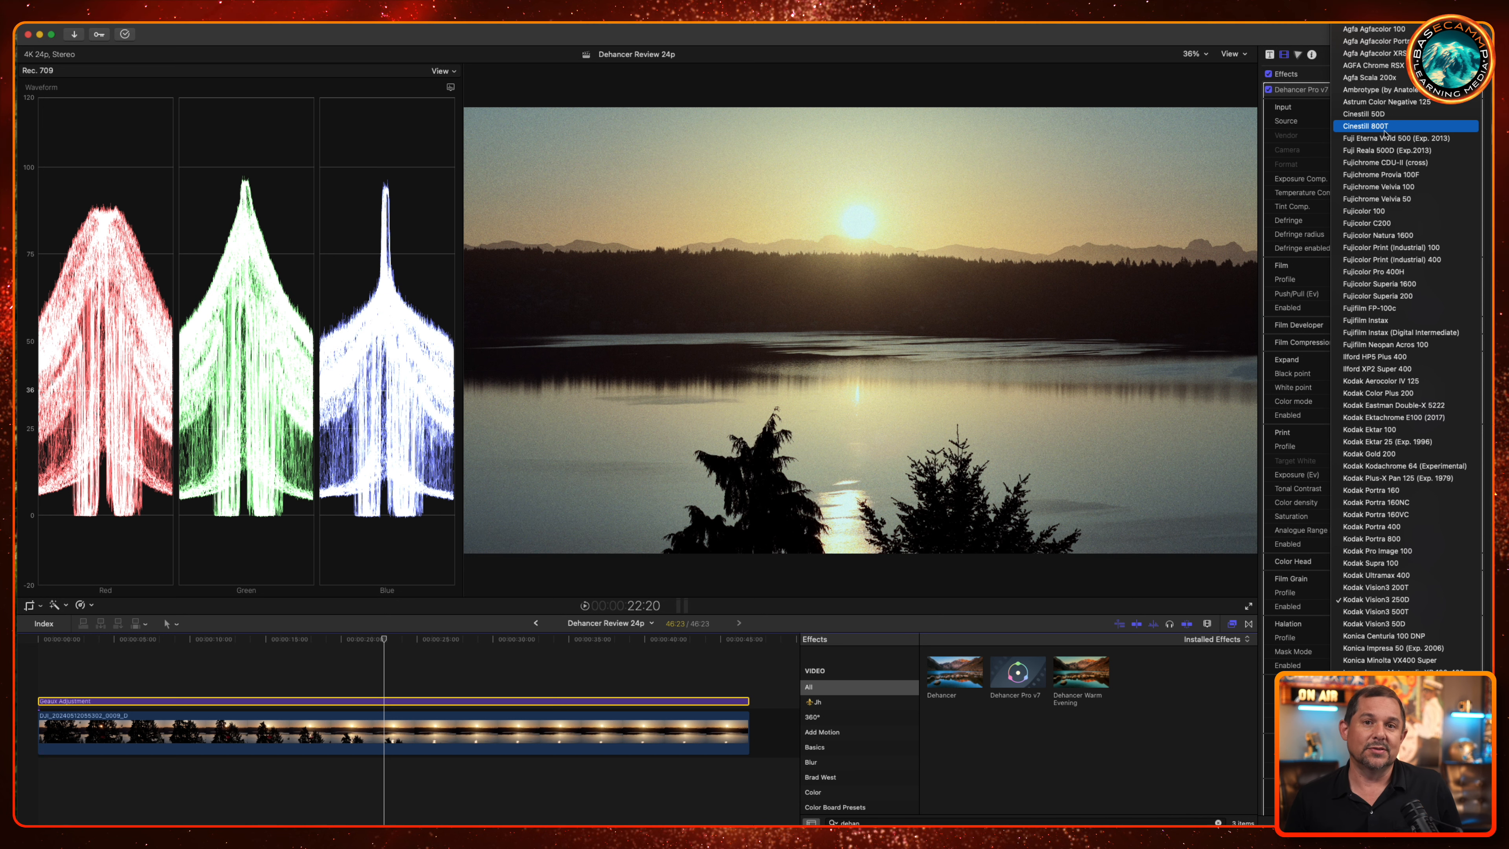
click(1397, 371)
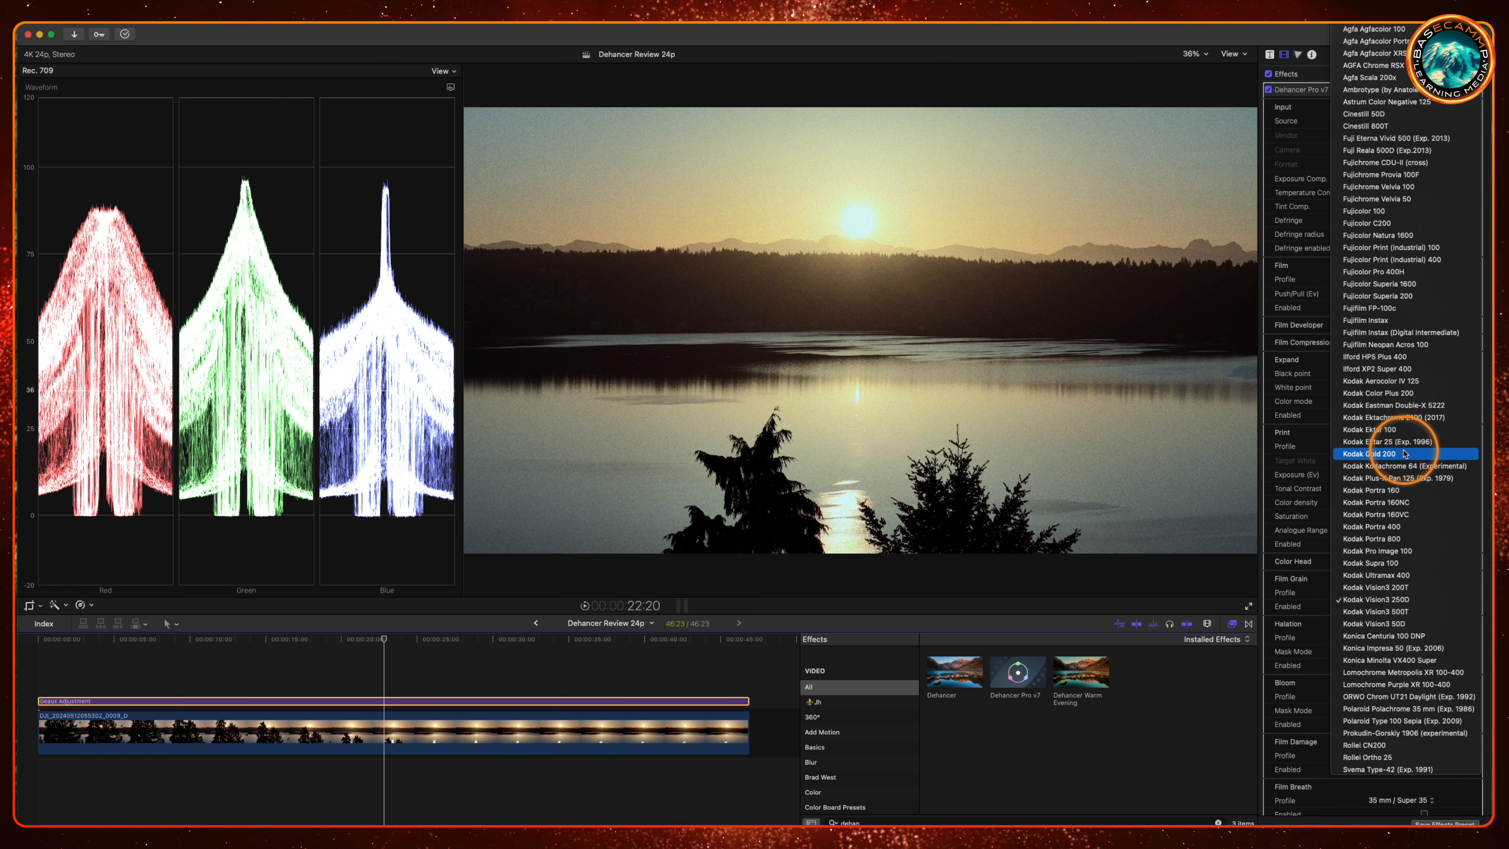
click(1379, 548)
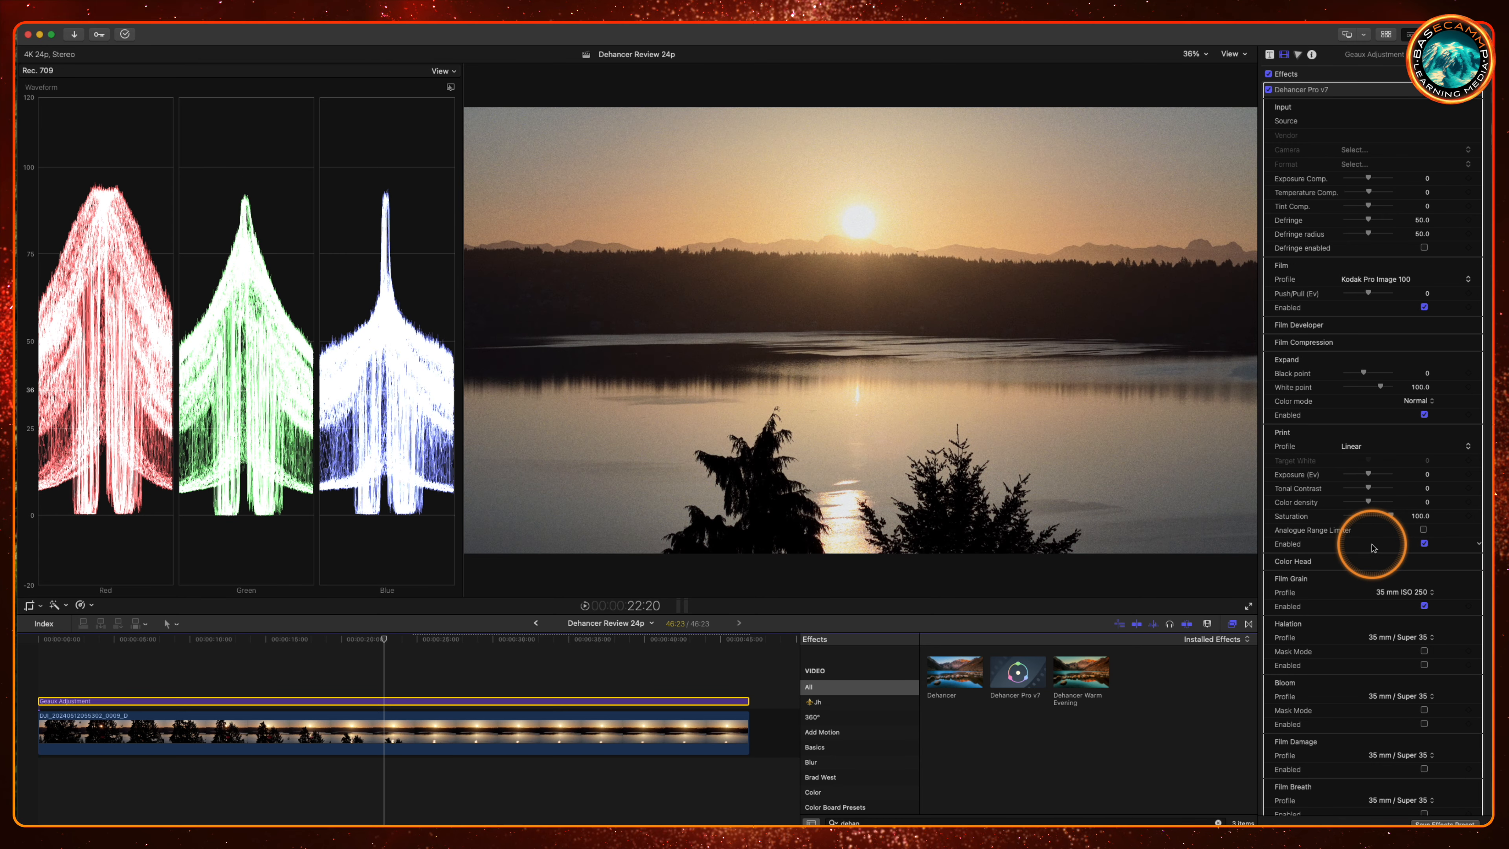
click(389, 739)
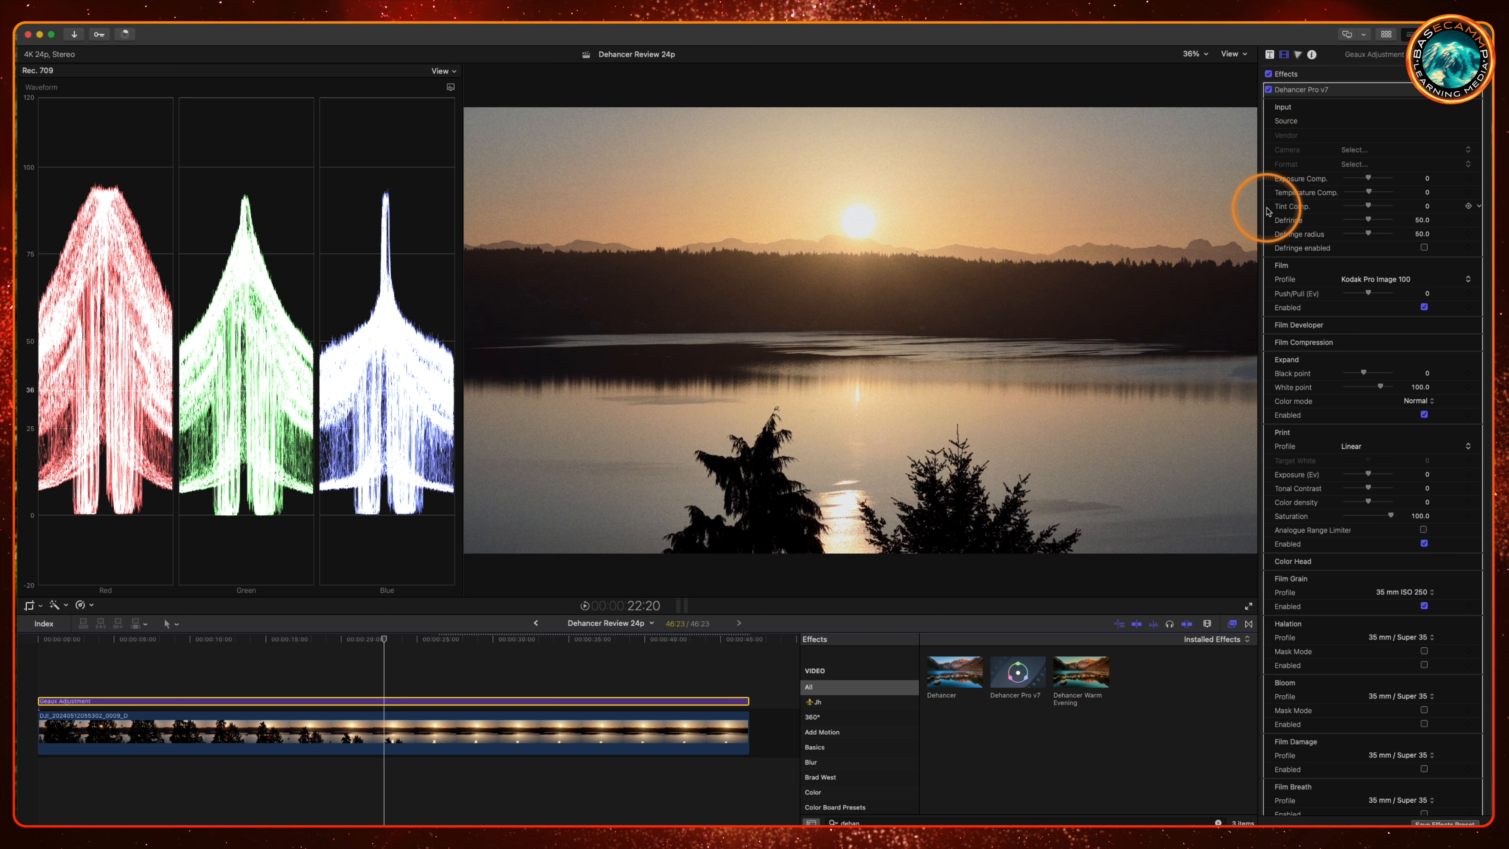
Step: Lower the Dehancer exposure compensation to -0.41 and change the film profile to Kodak Supra 100
scroll(1267, 211, down, 1)
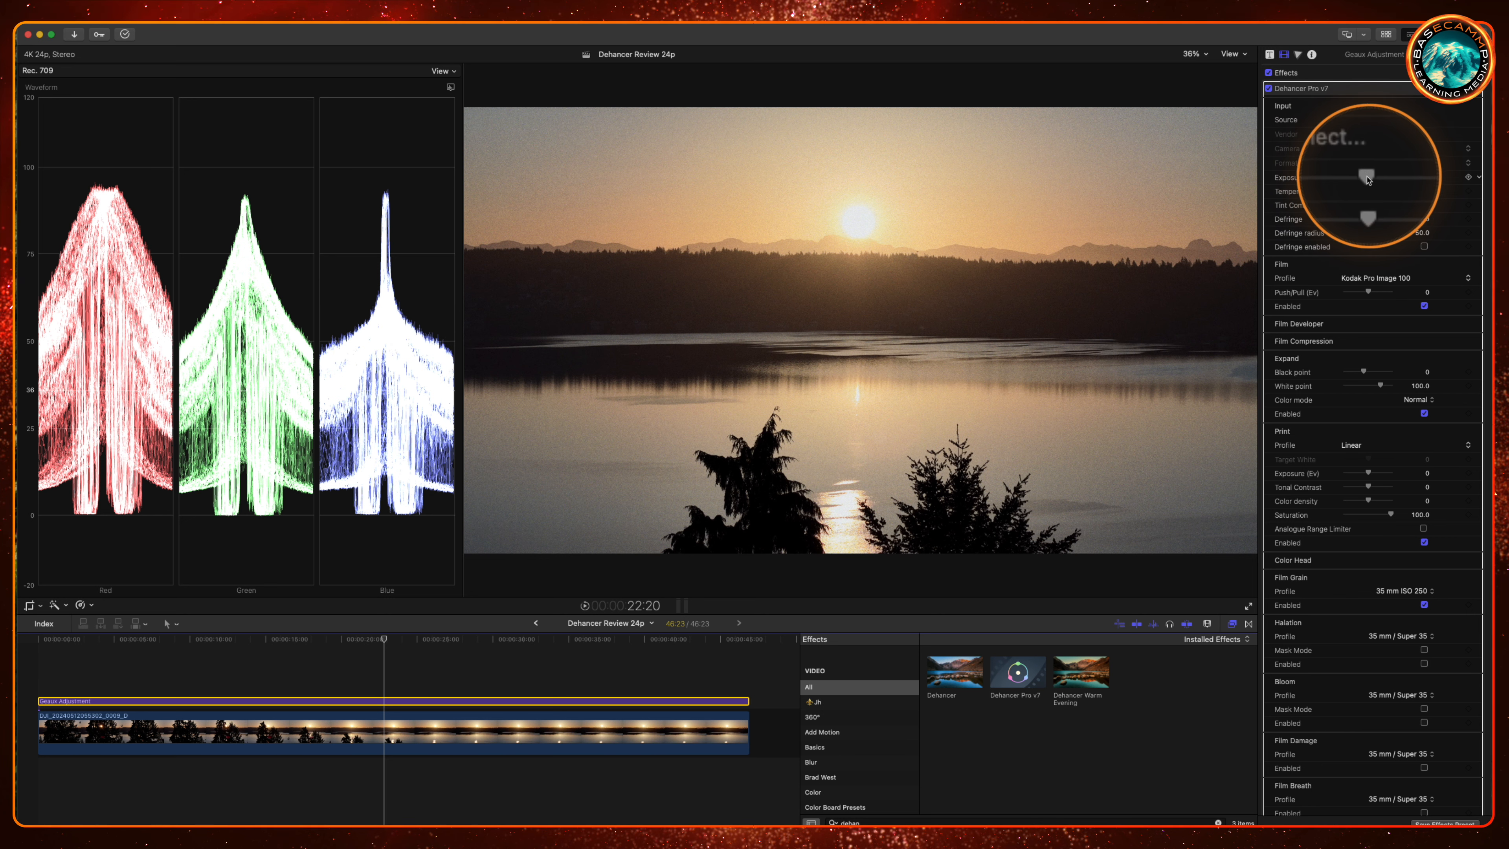
drag(1368, 179, 1357, 178)
click(1369, 278)
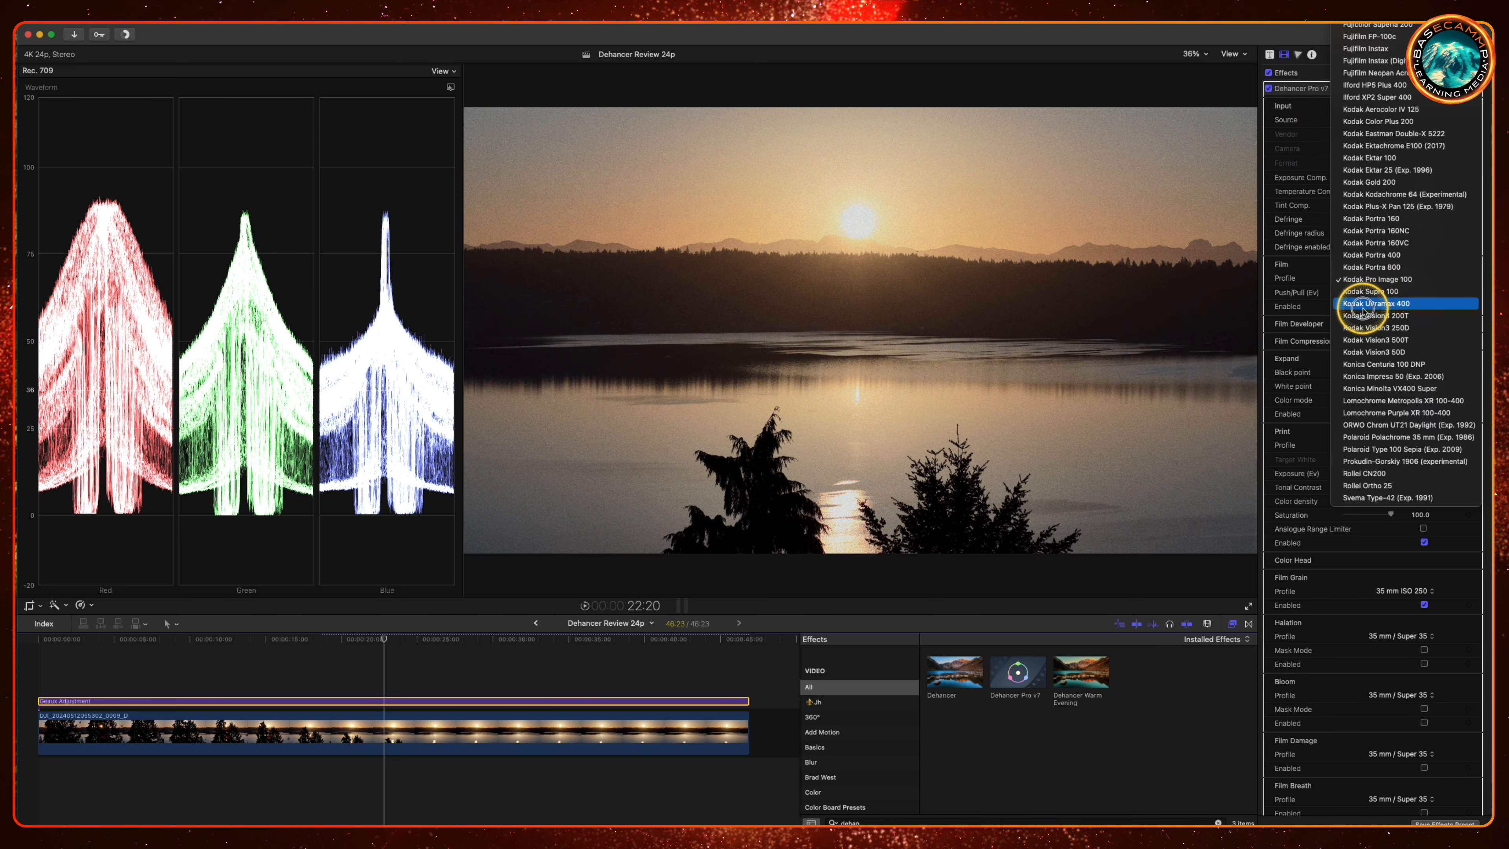
click(1433, 292)
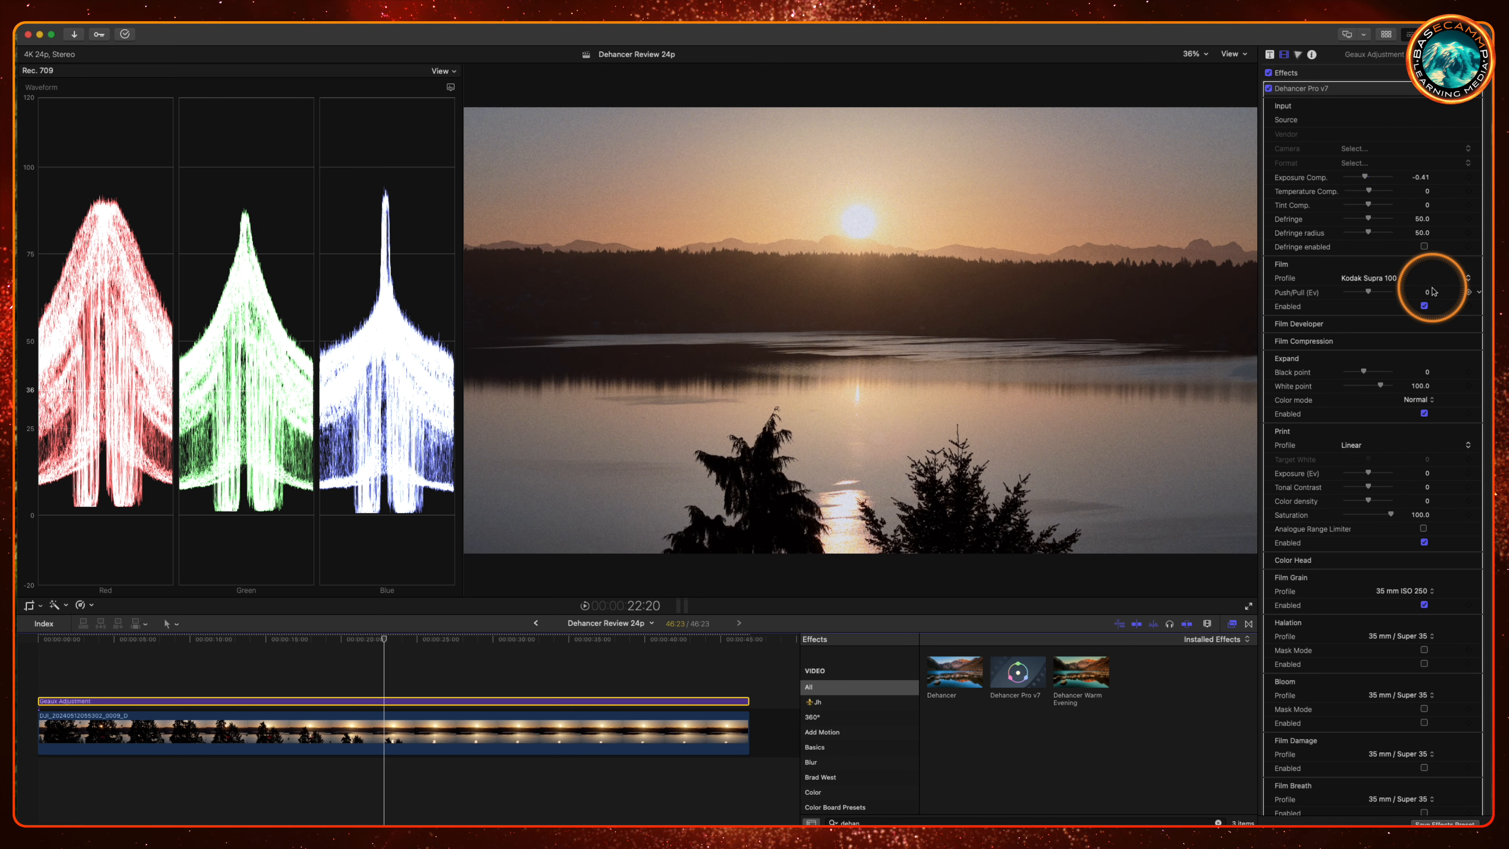
click(1362, 290)
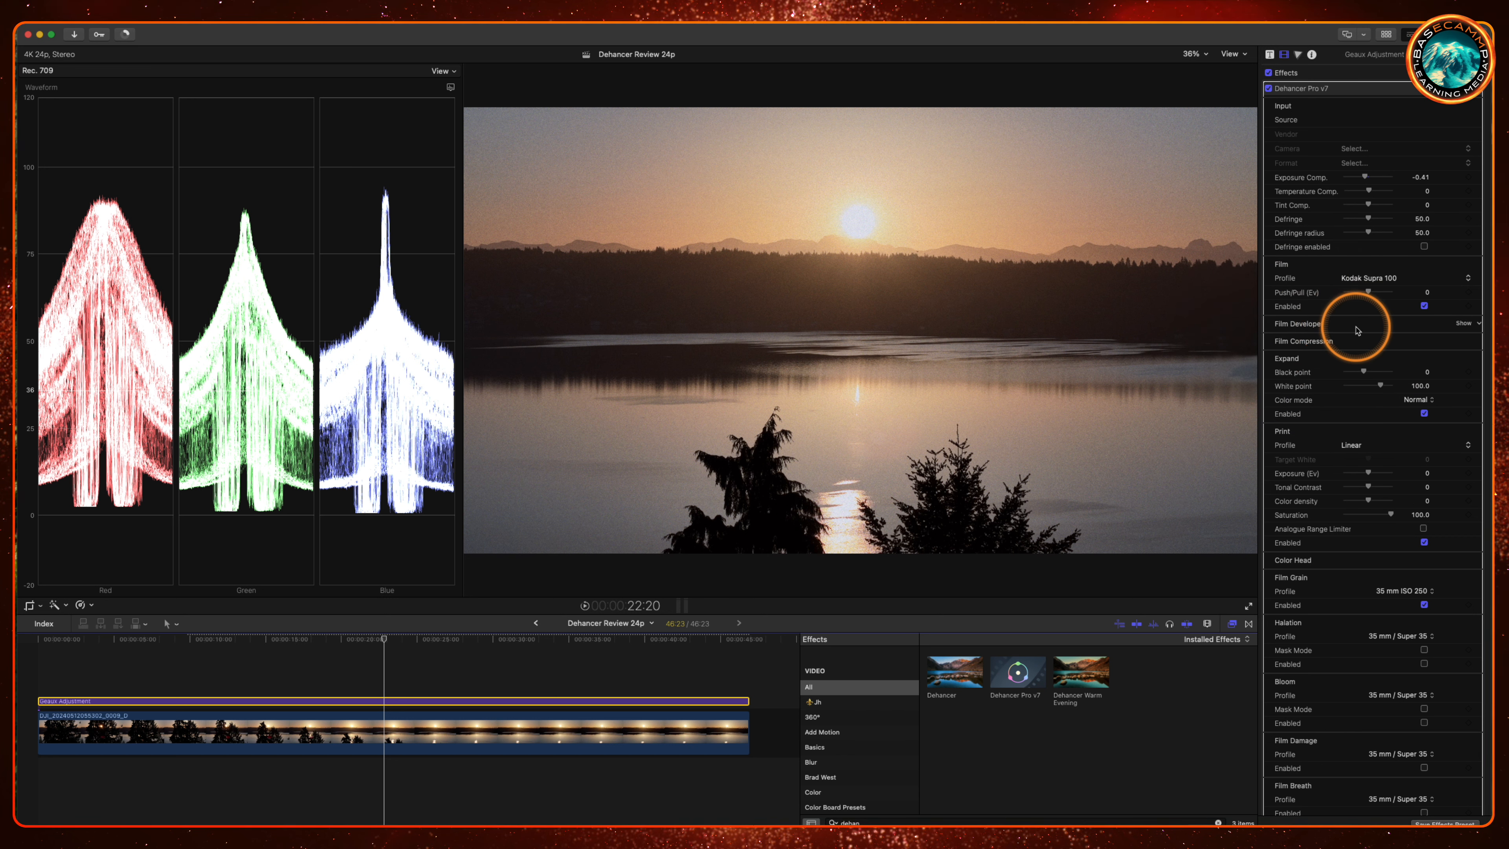
Step: Set the Expand black point to 9.0 and review the look along the clip, stopping the playhead at 18:06
click(1461, 325)
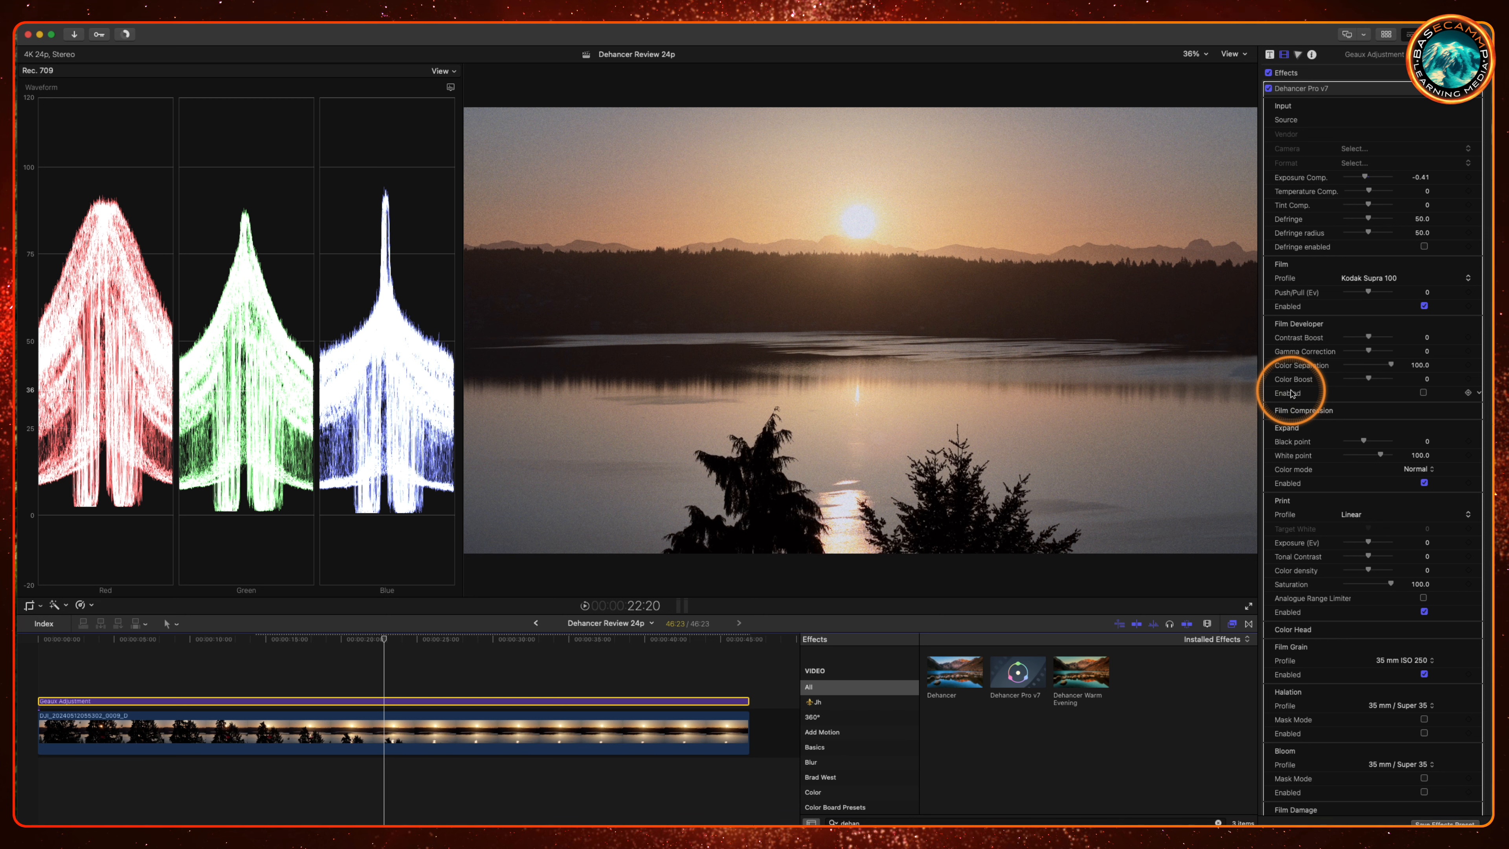
click(1462, 324)
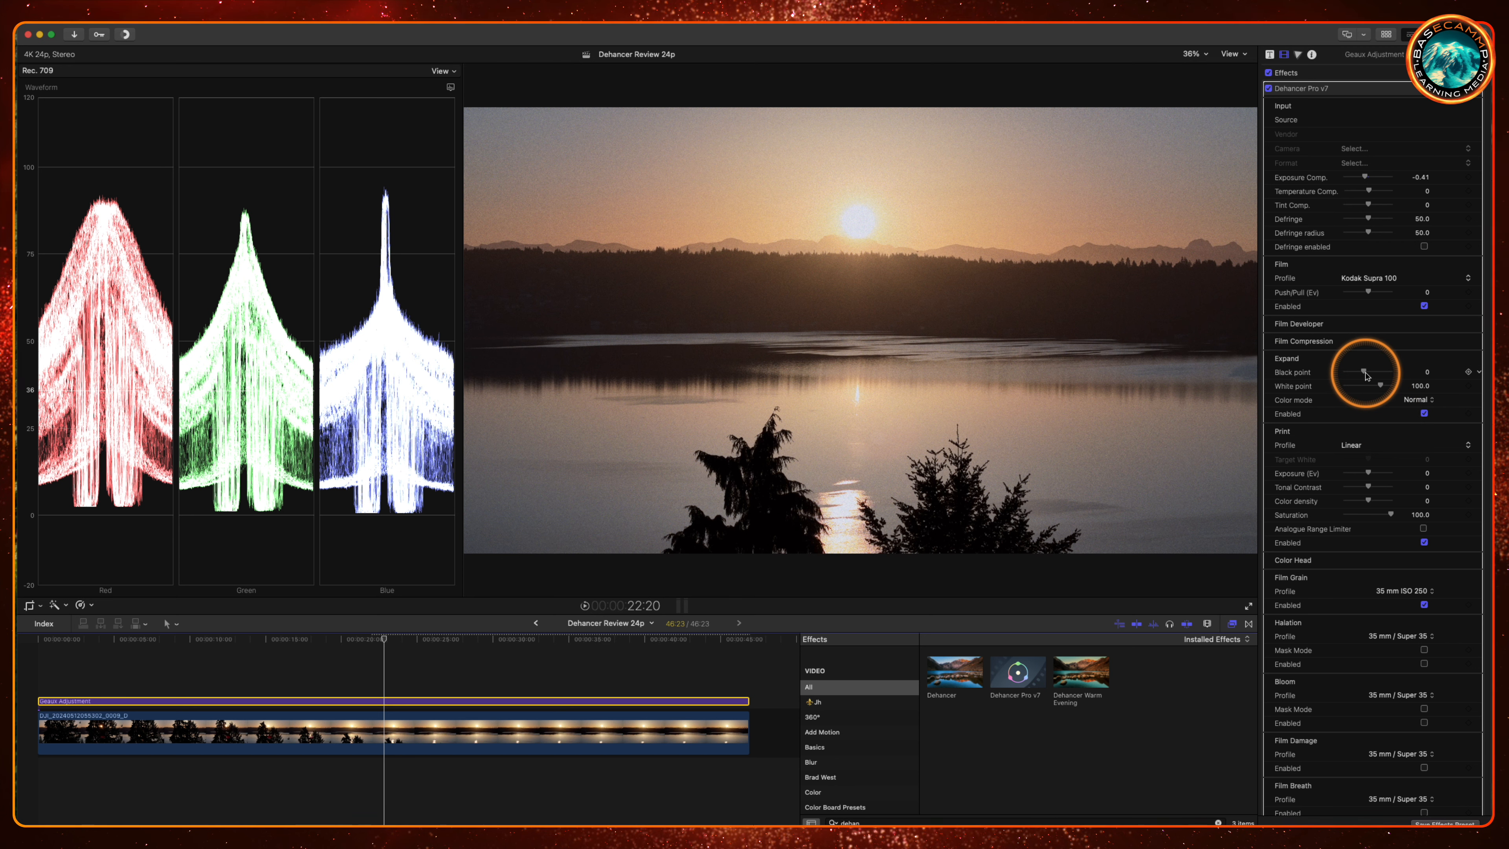
drag(1365, 376, 1372, 376)
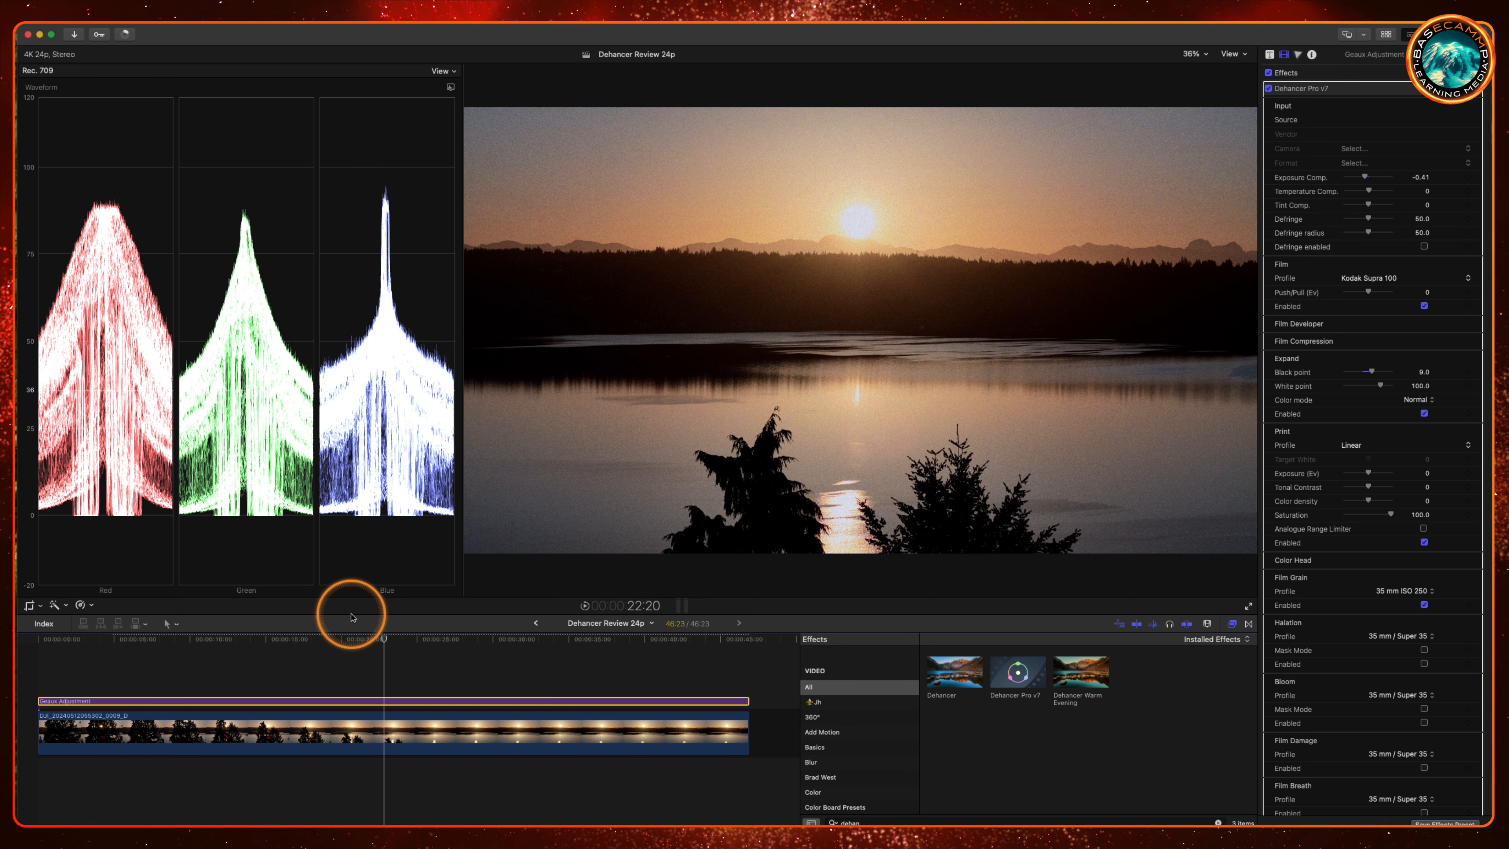
drag(383, 640, 136, 642)
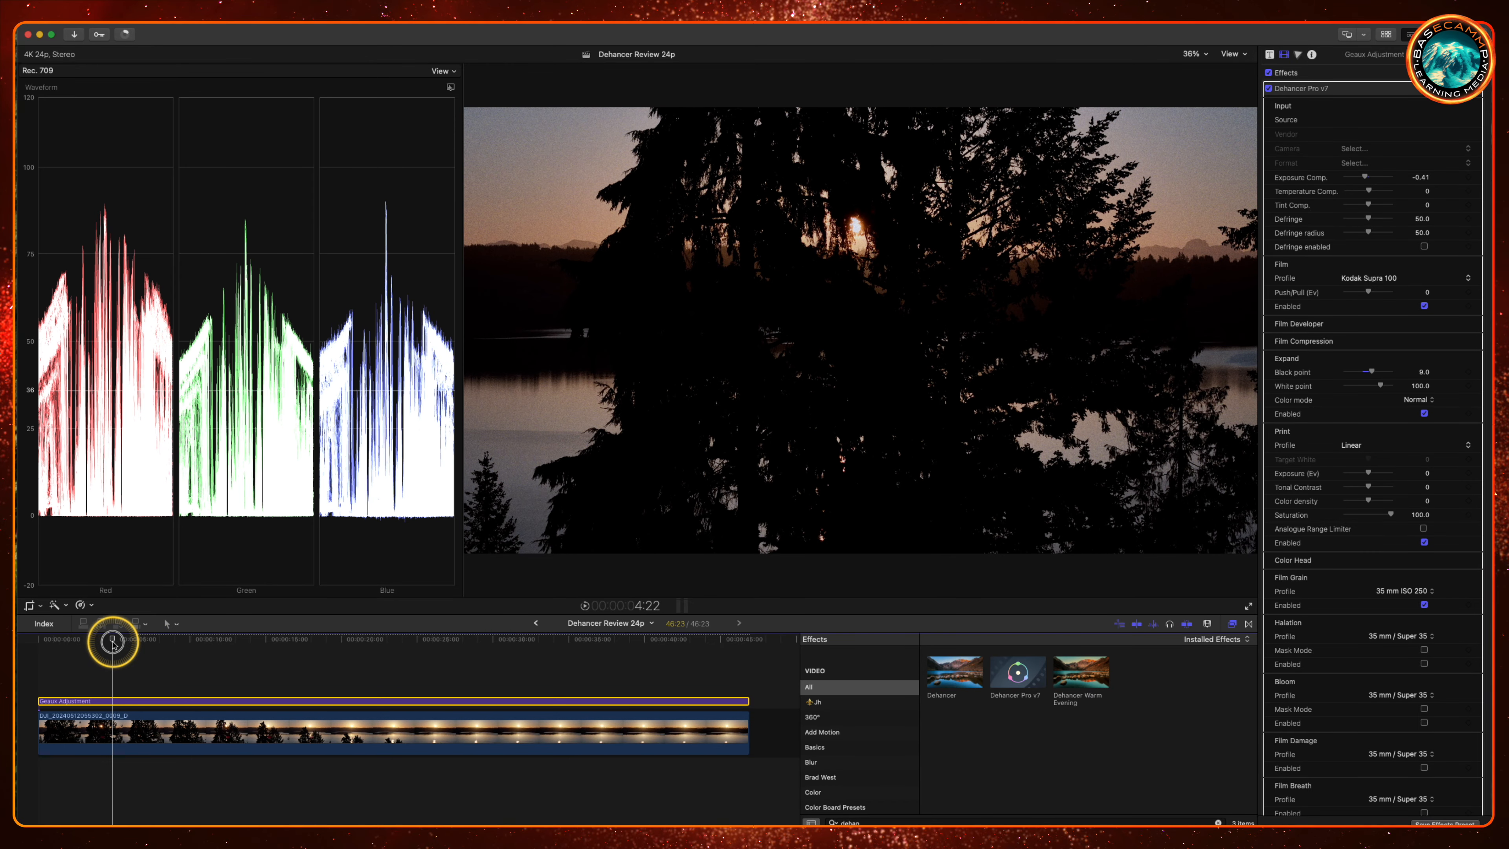
drag(113, 643, 172, 658)
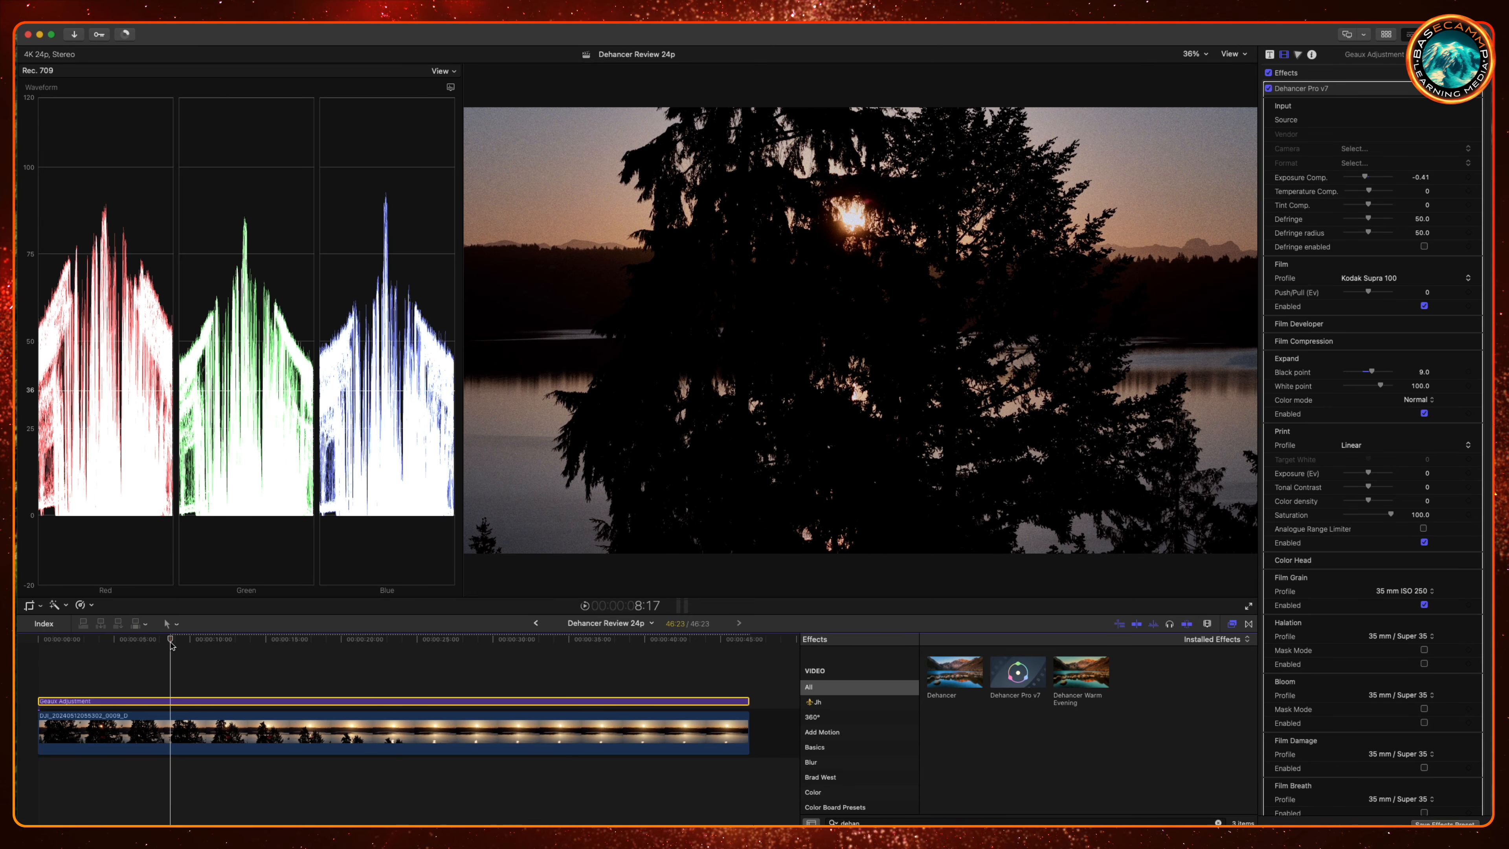
drag(172, 644, 323, 658)
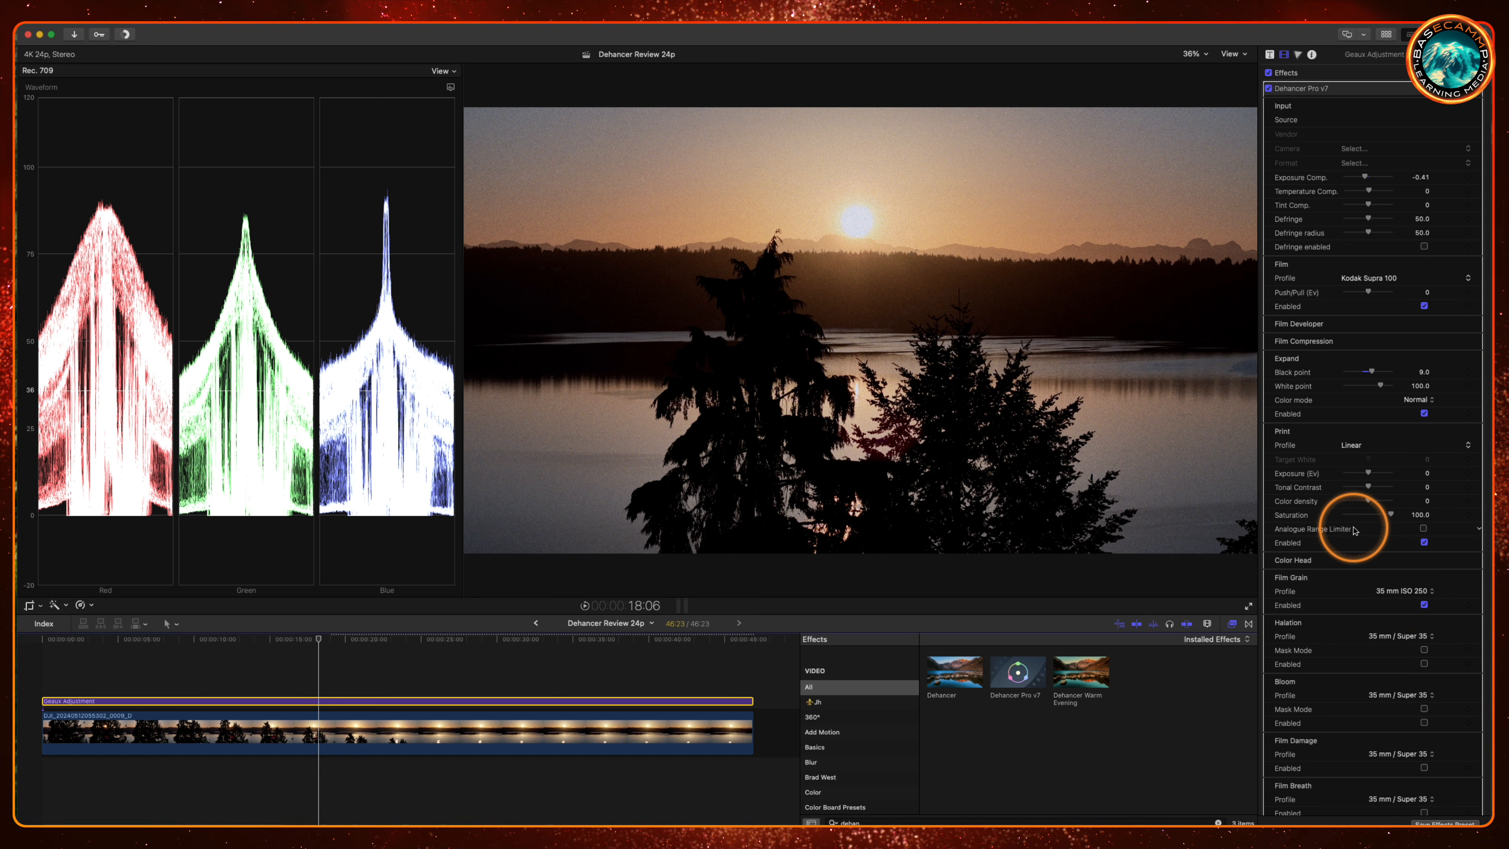
Step: Try the film grain profiles 8 mm ISO 250 and 65 mm ISO 250, comparing them on the enlarged sky around the sun
click(1402, 591)
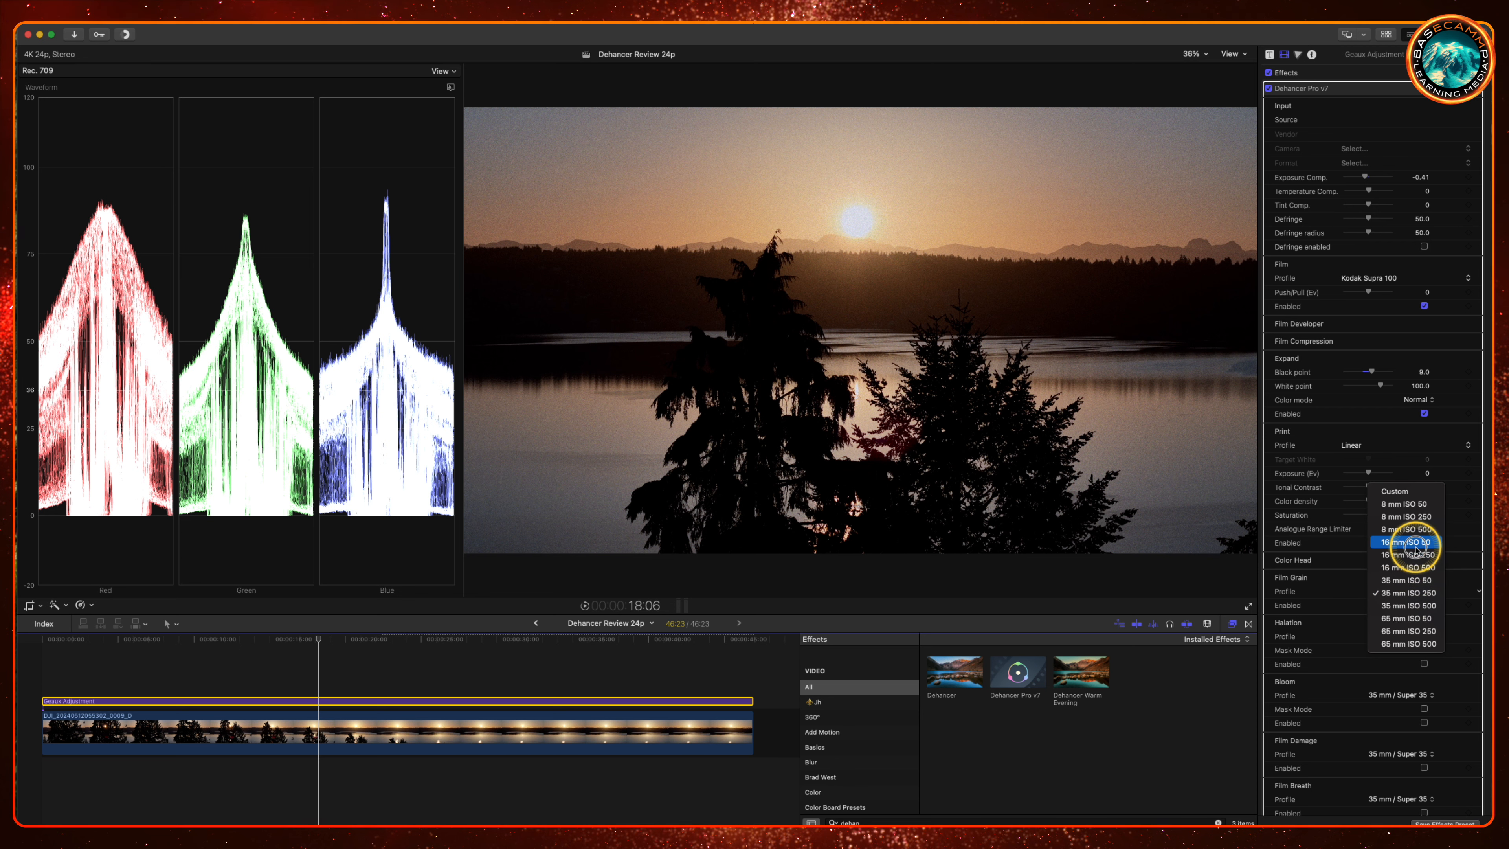
click(1414, 517)
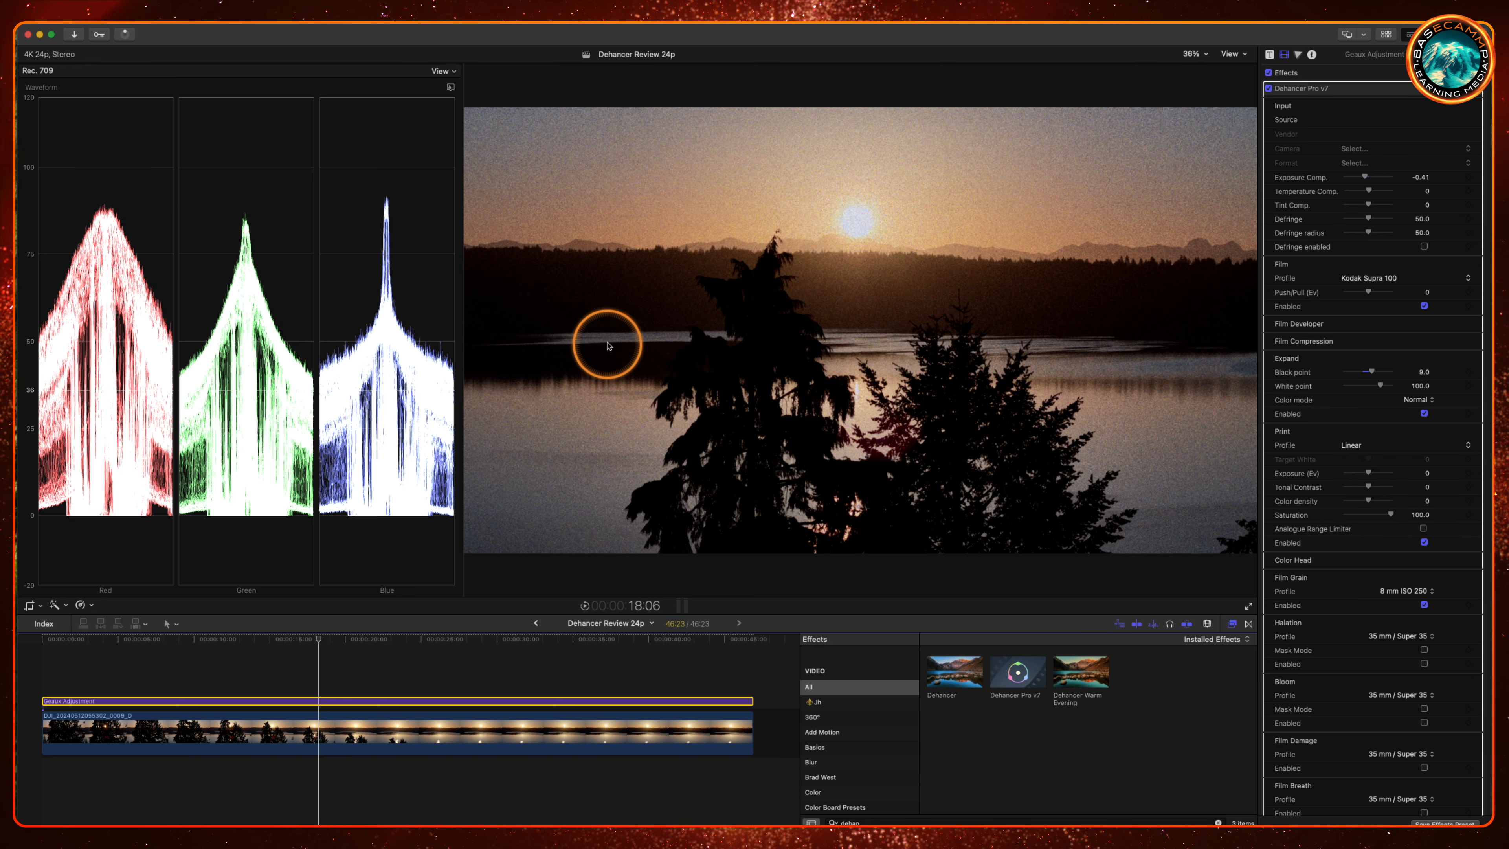
click(595, 294)
key(super+equal)
key(super+equal)
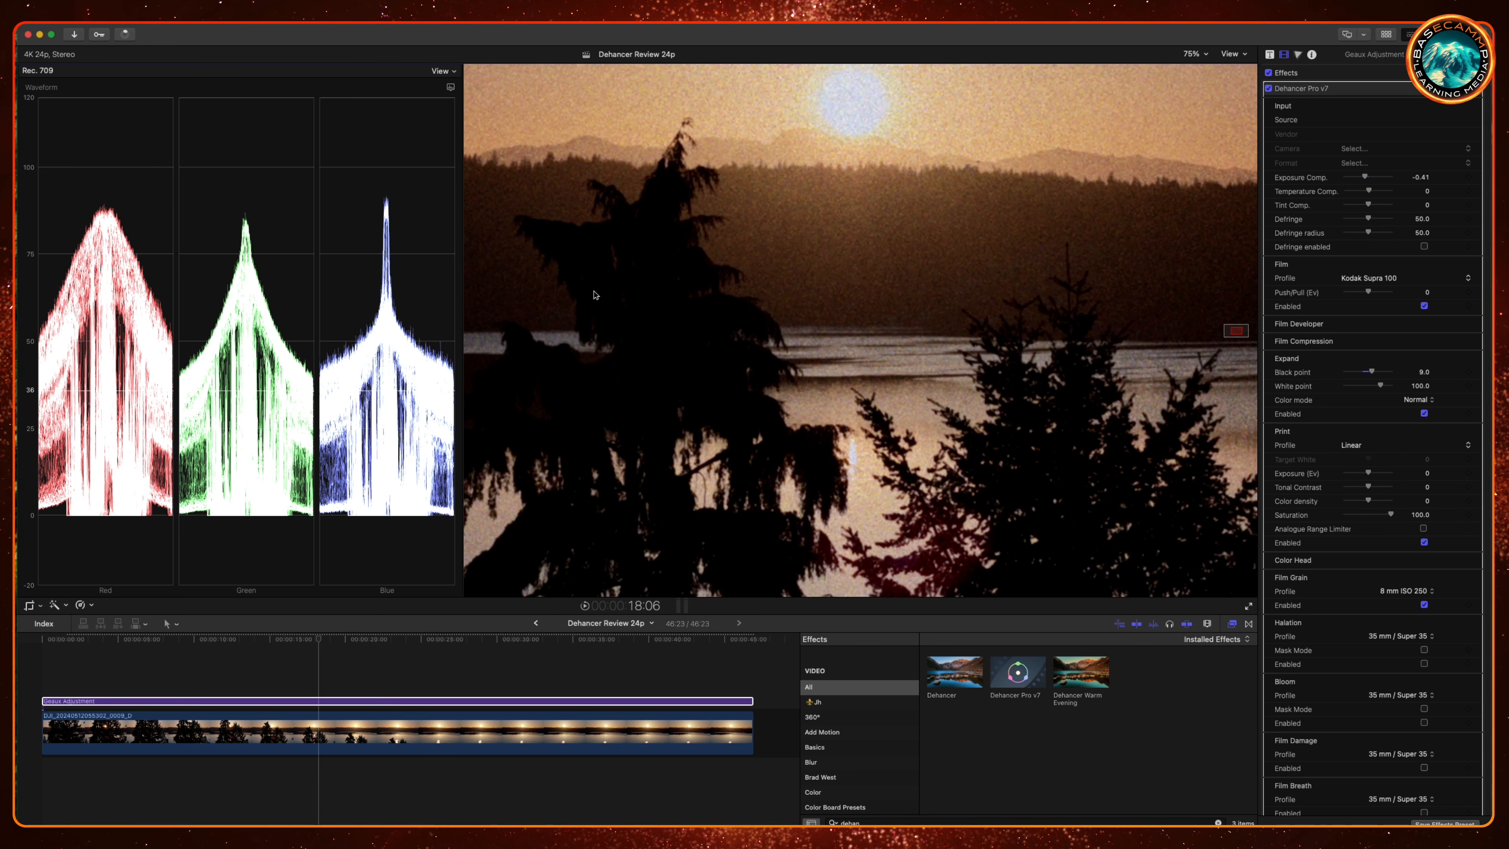
drag(1231, 326, 1235, 327)
click(1405, 591)
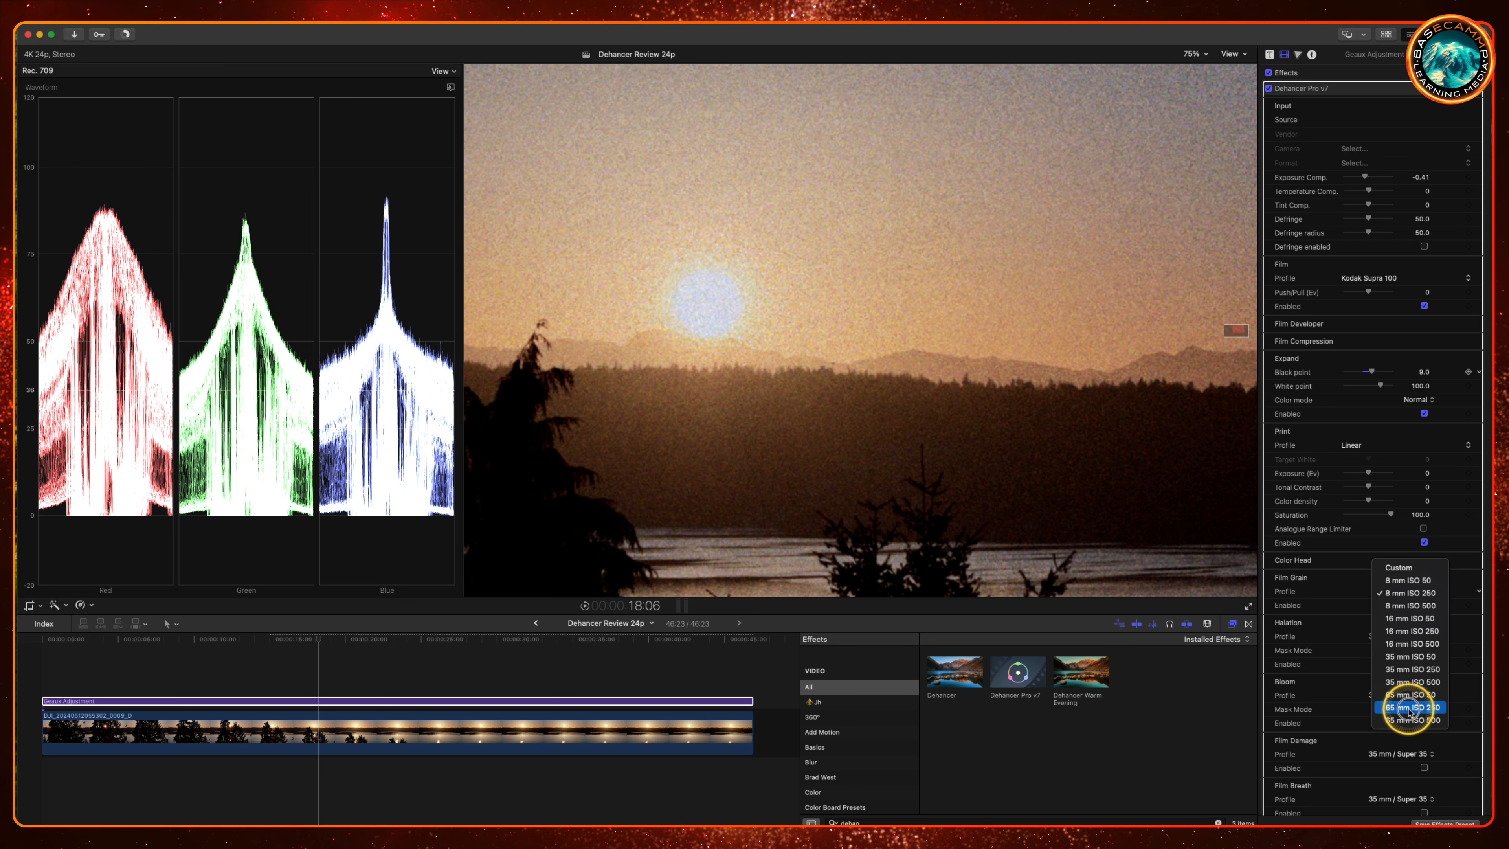
click(1399, 708)
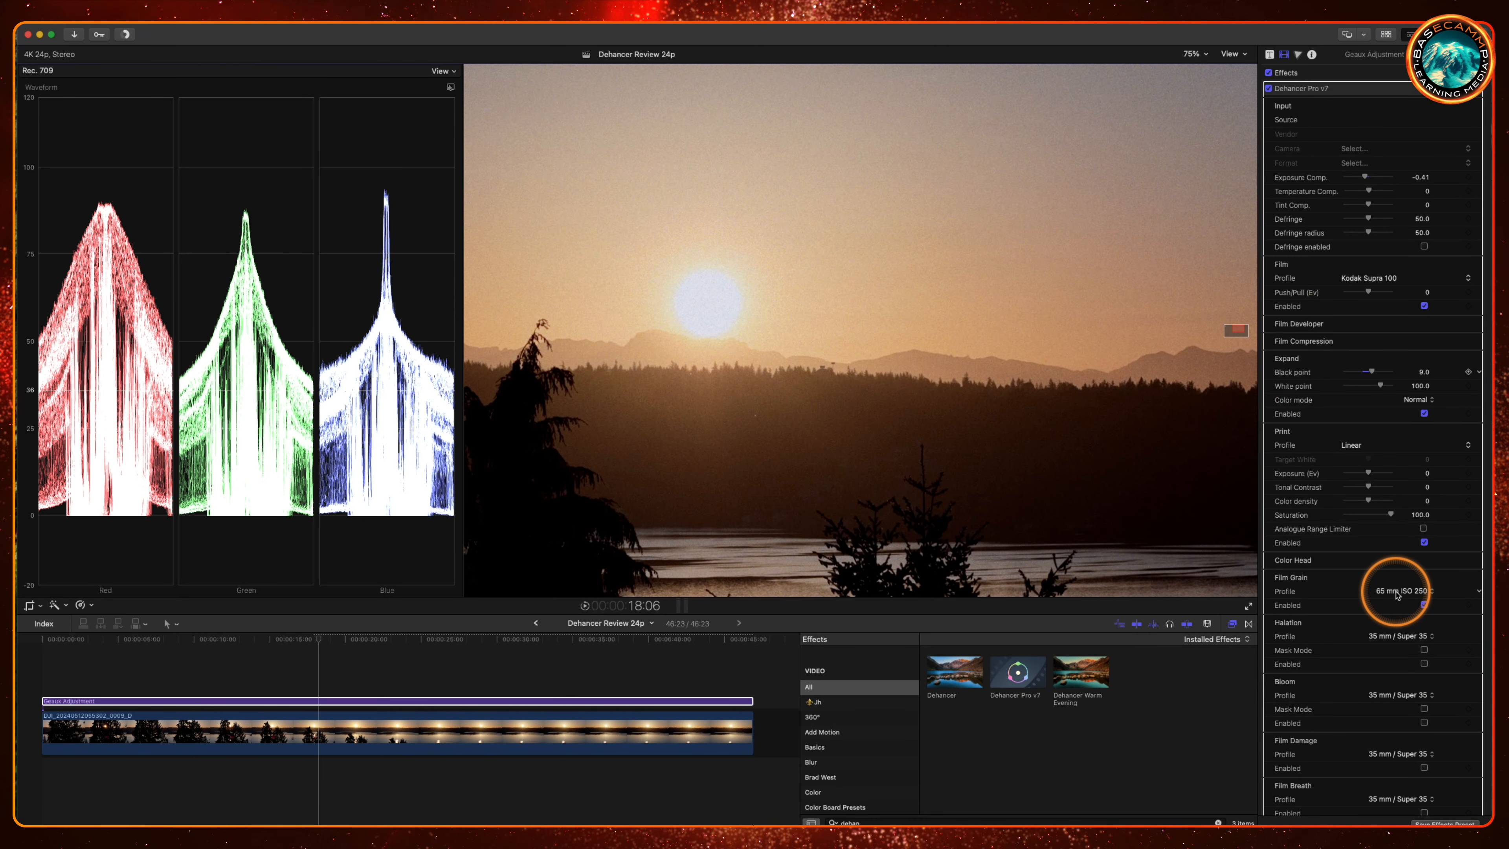
Step: Switch the film grain profile to Custom and increase the grain size slightly
click(1397, 594)
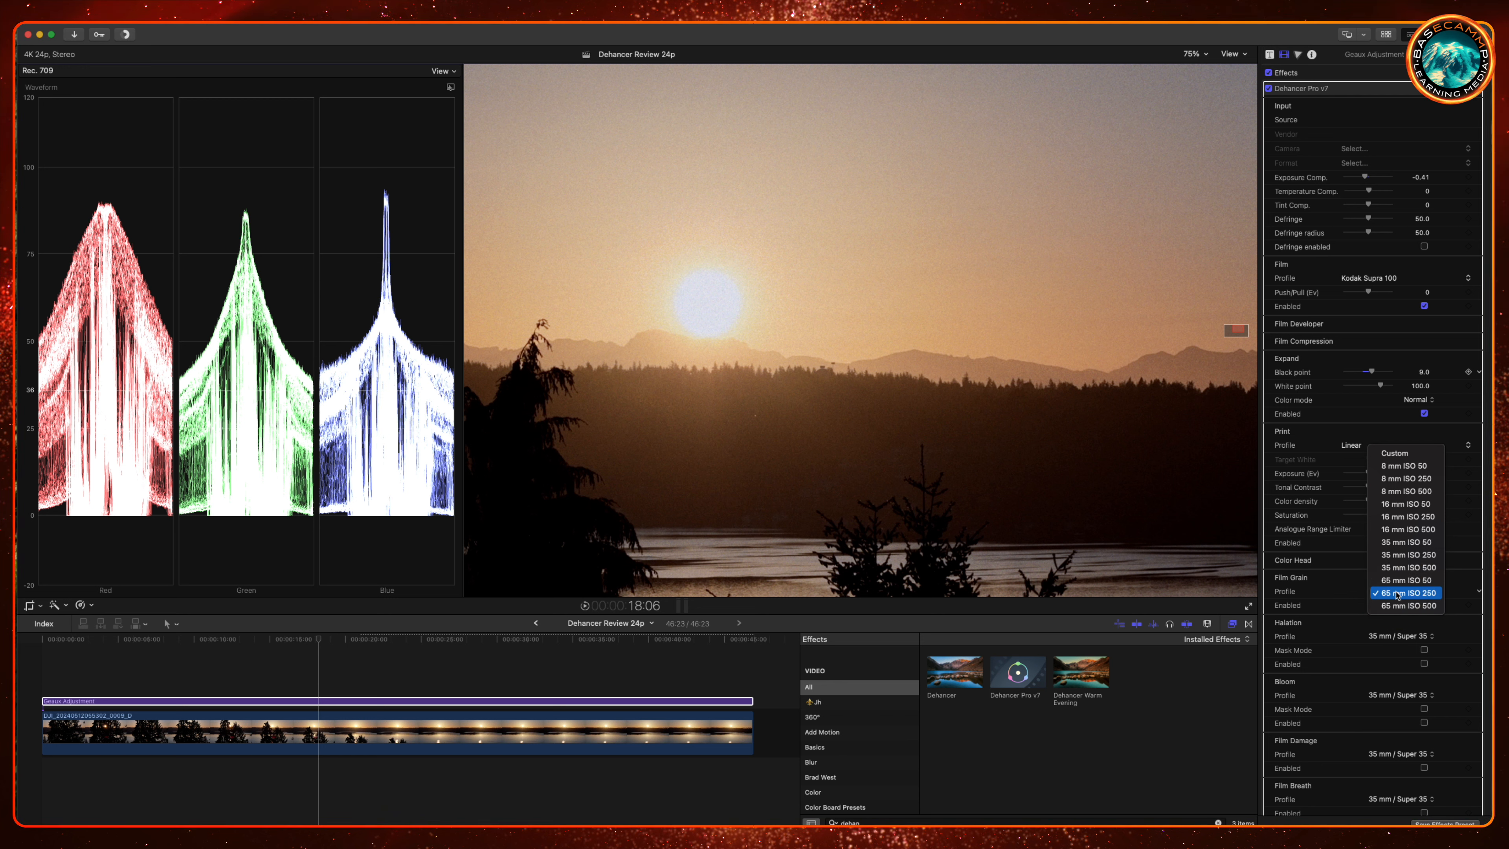
click(1393, 453)
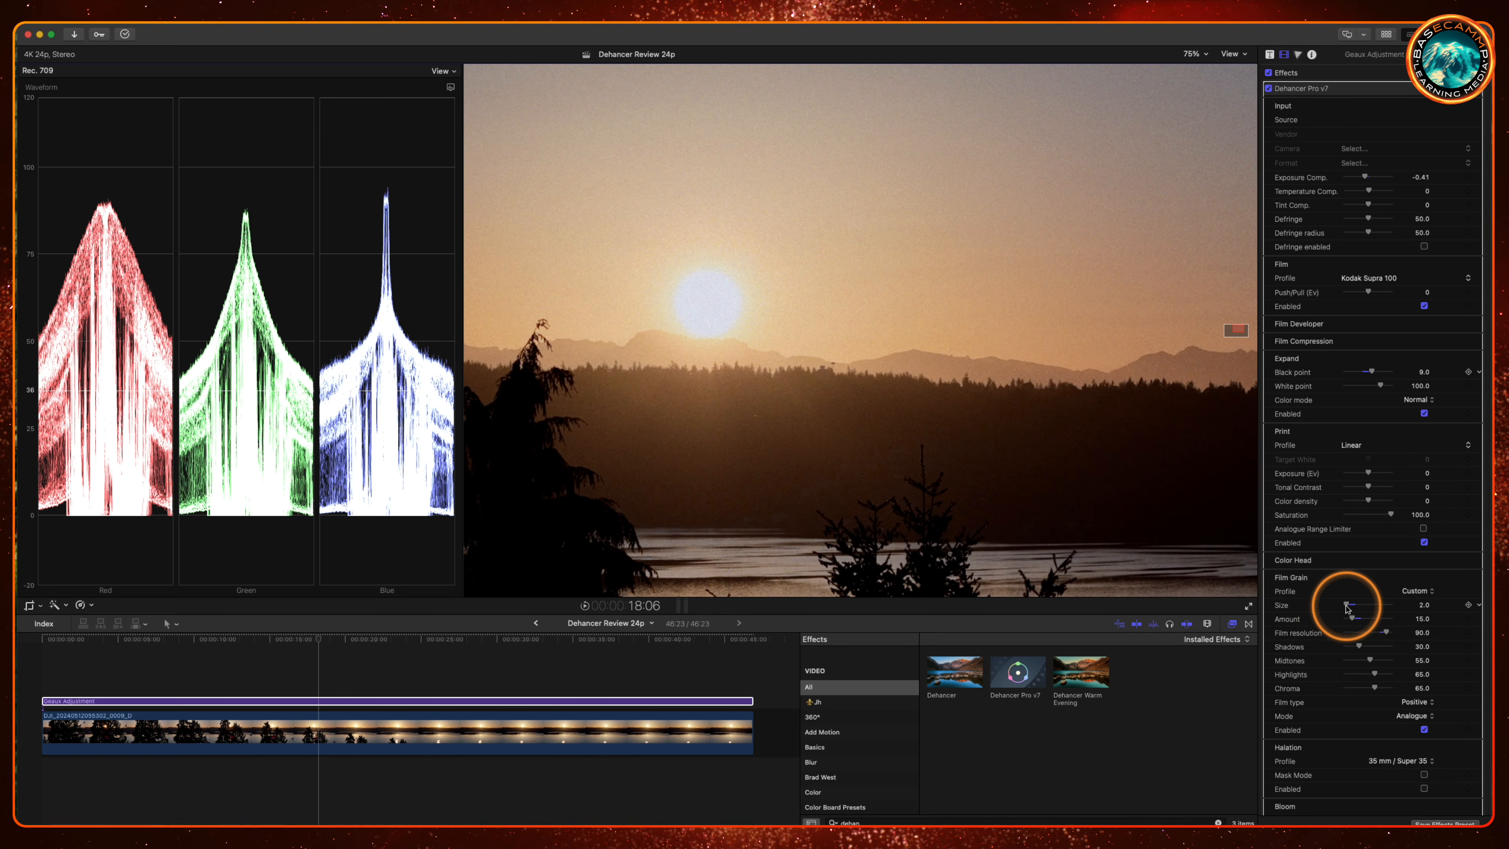
mouse_move(1349, 606)
mouse_down()
mouse_move(1391, 605)
mouse_move(1367, 581)
mouse_move(1345, 588)
mouse_up()
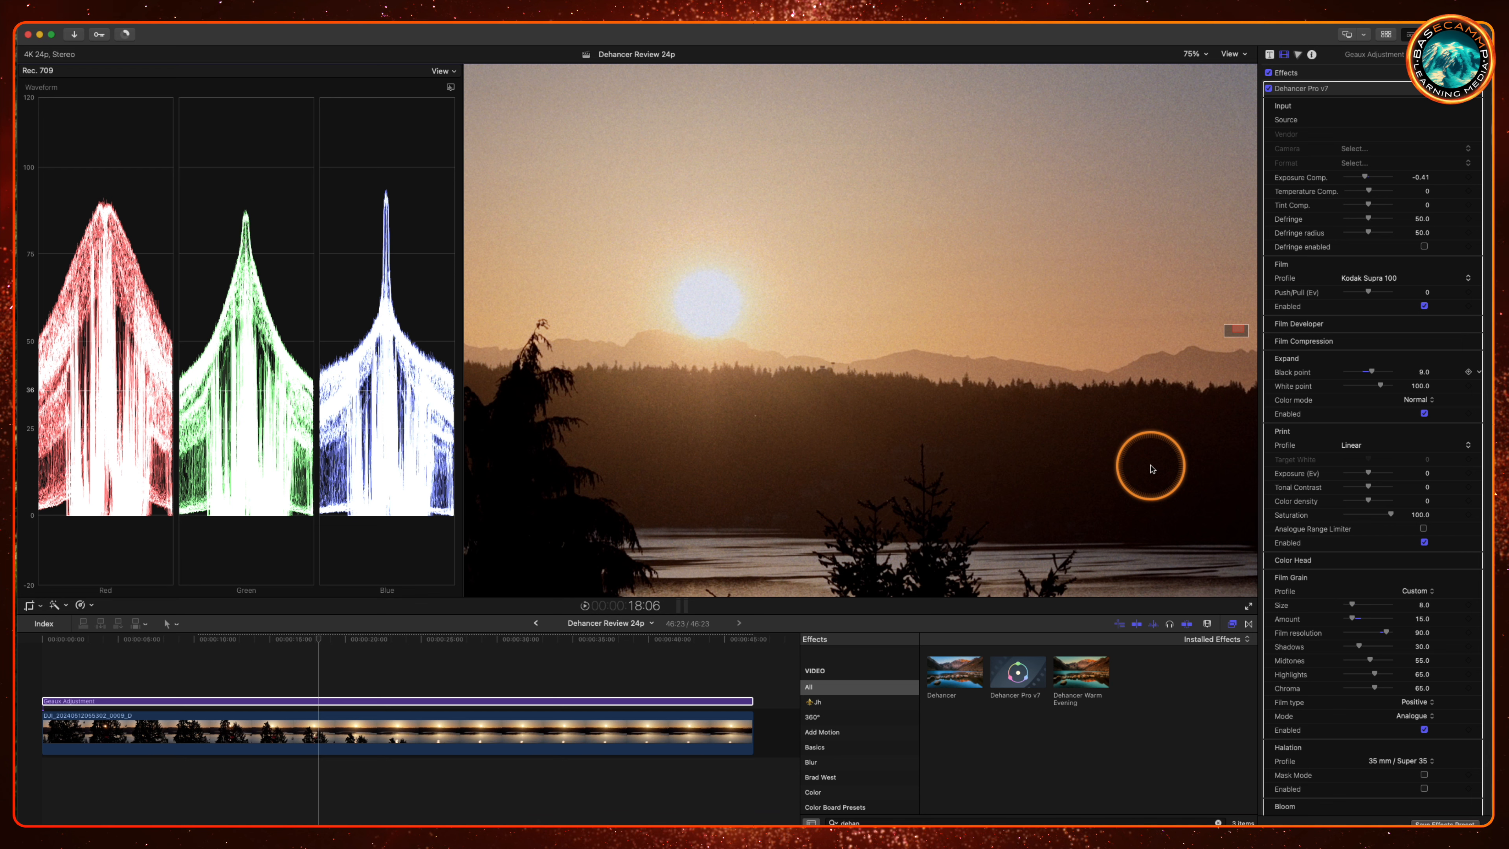
Step: Set the custom film grain's shadows to 0 and midtones to 31.0, judging the result on the tree line at 200% view
key(super+equal)
key(super+equal)
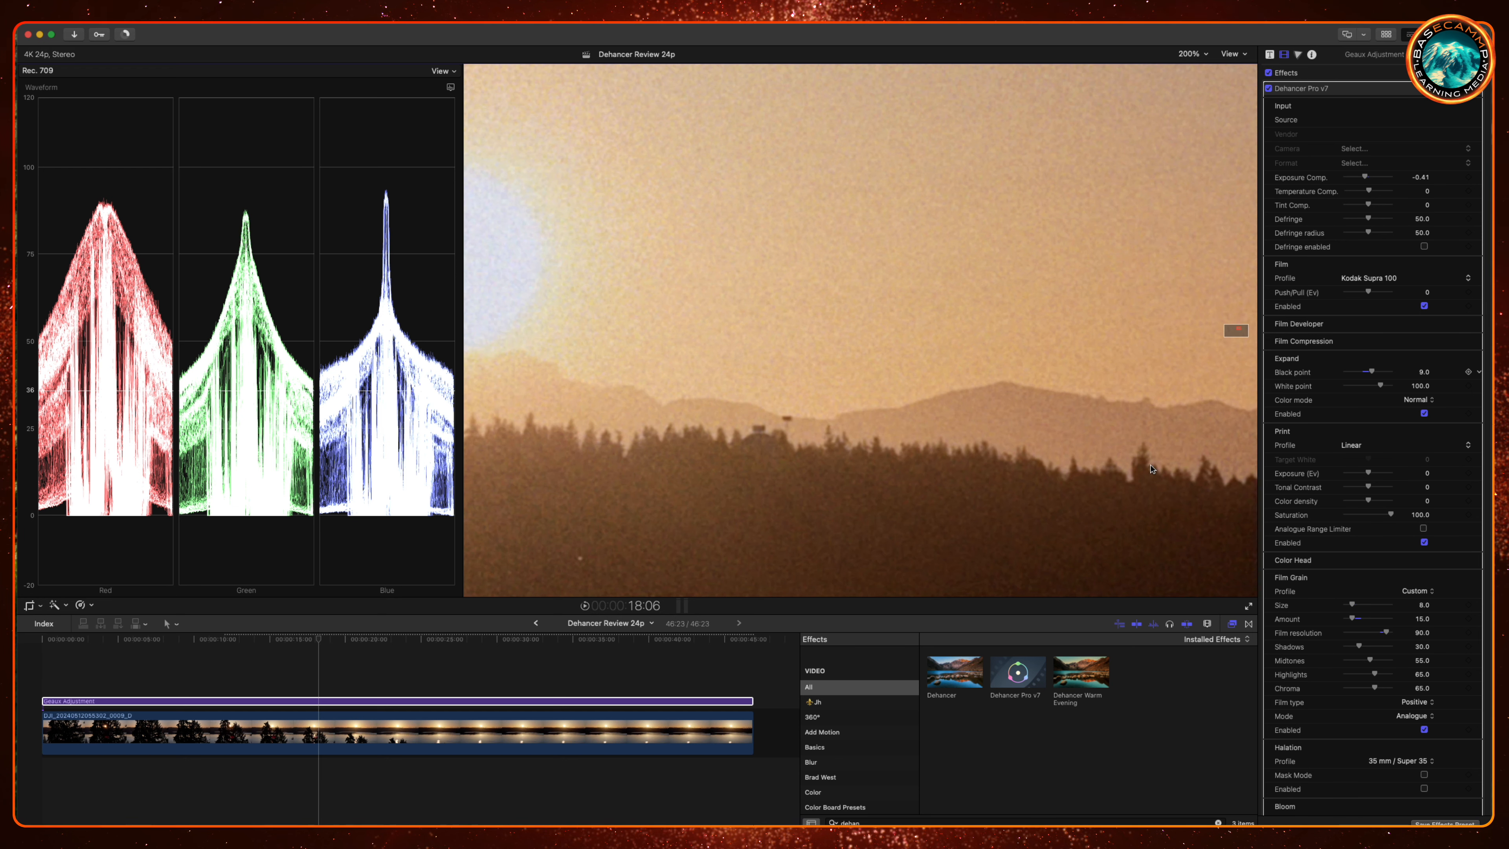
drag(1230, 326, 1235, 325)
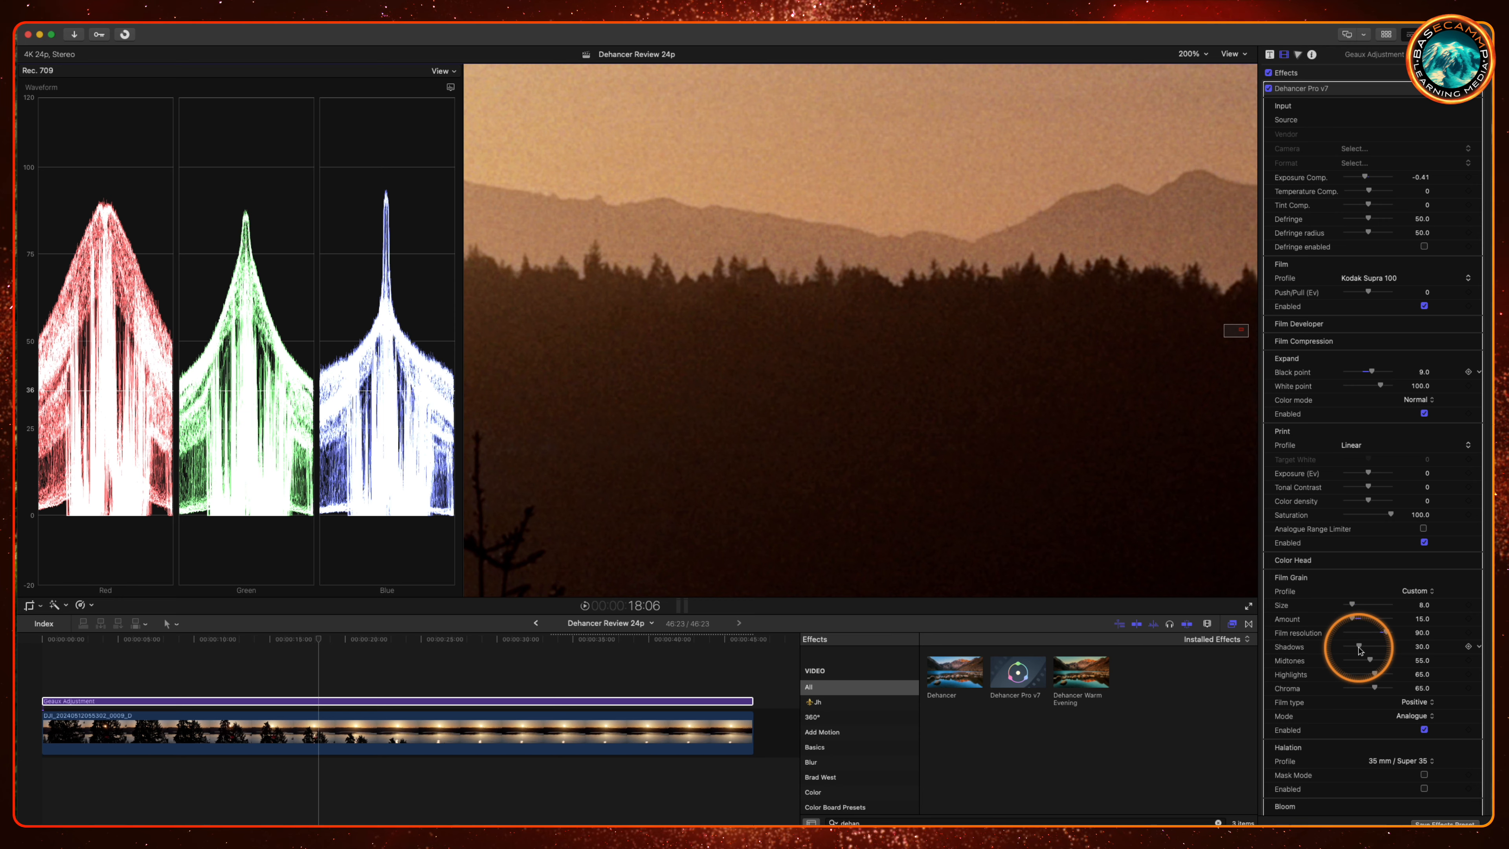
drag(1359, 649, 1325, 647)
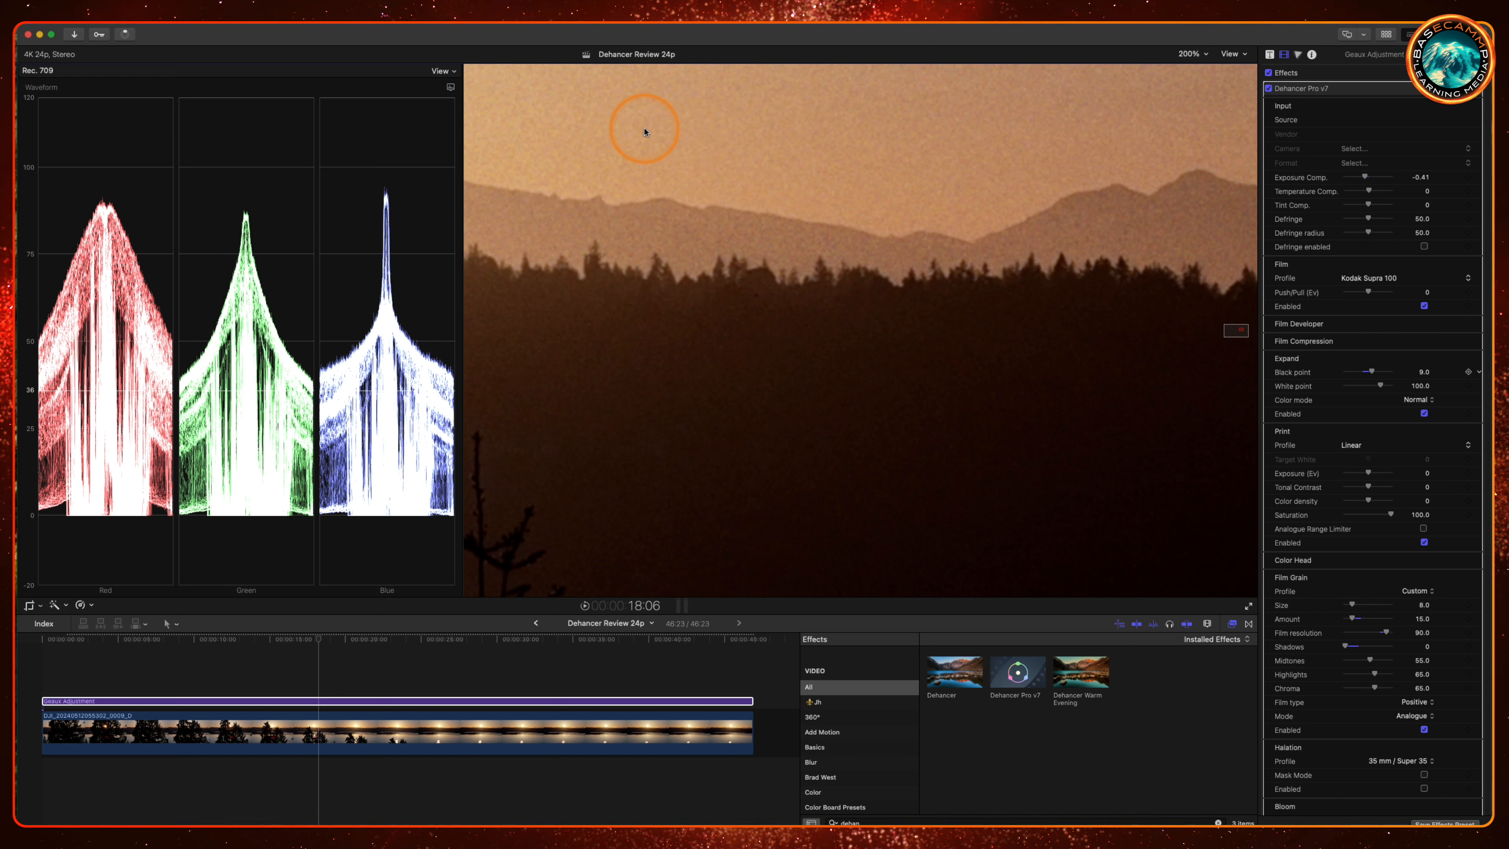
drag(1368, 660, 1333, 665)
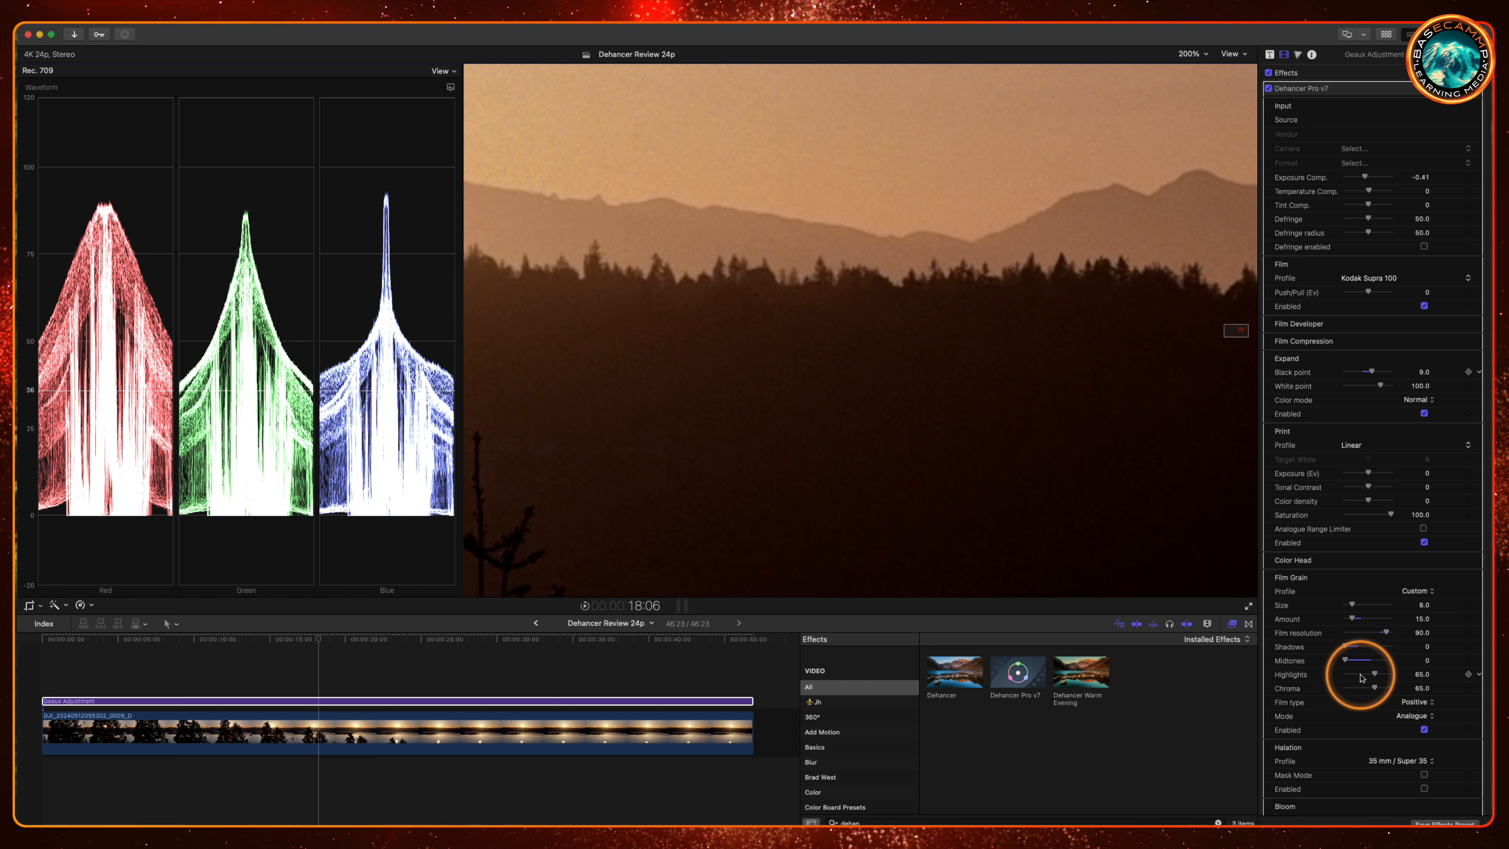
mouse_move(1374, 679)
mouse_down()
mouse_move(1331, 680)
mouse_move(1360, 676)
mouse_move(1359, 660)
mouse_up()
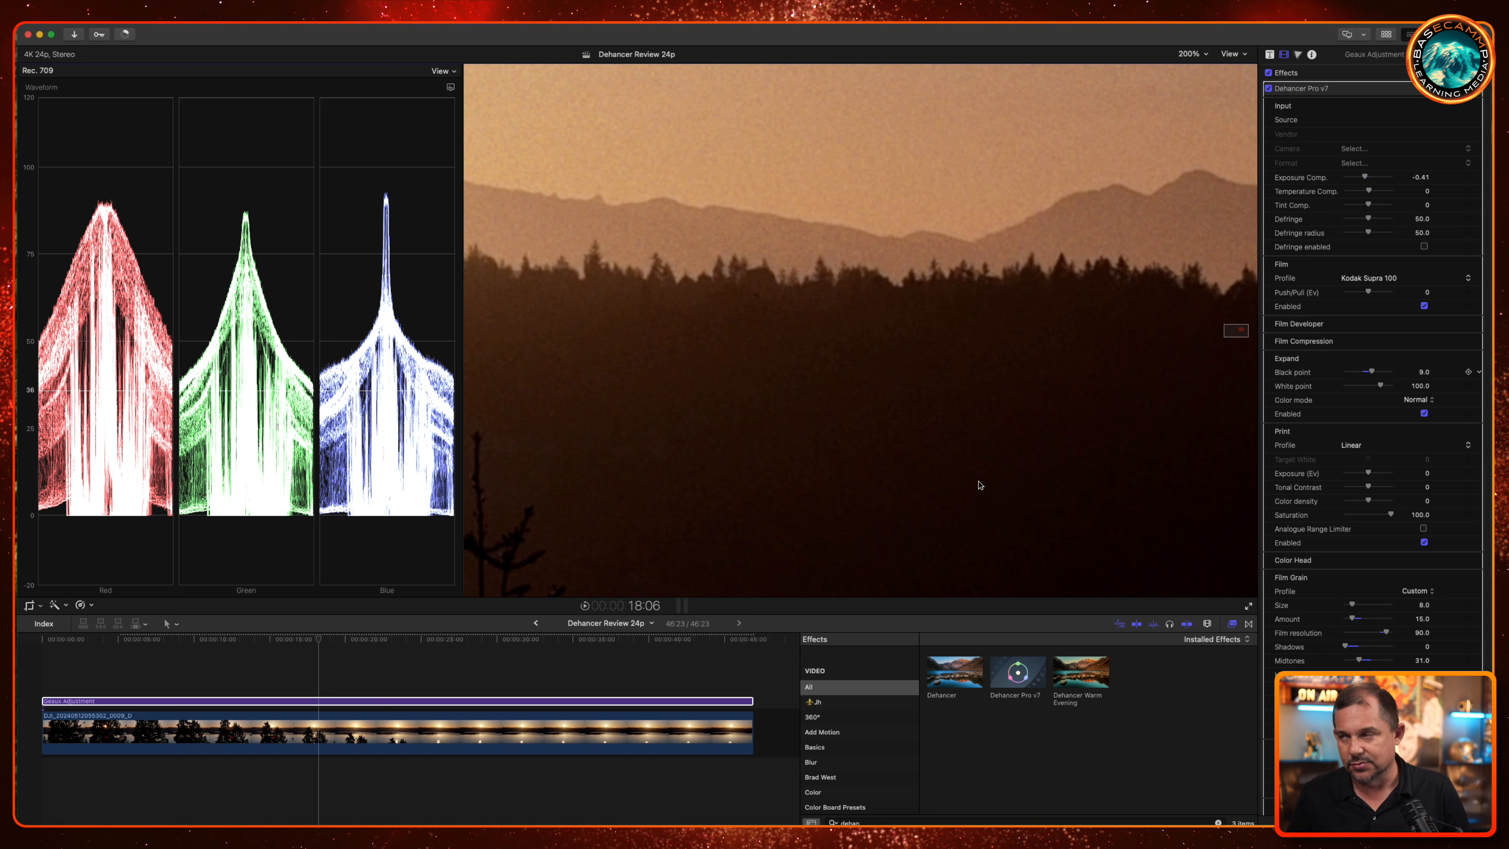
click(1399, 591)
click(1467, 578)
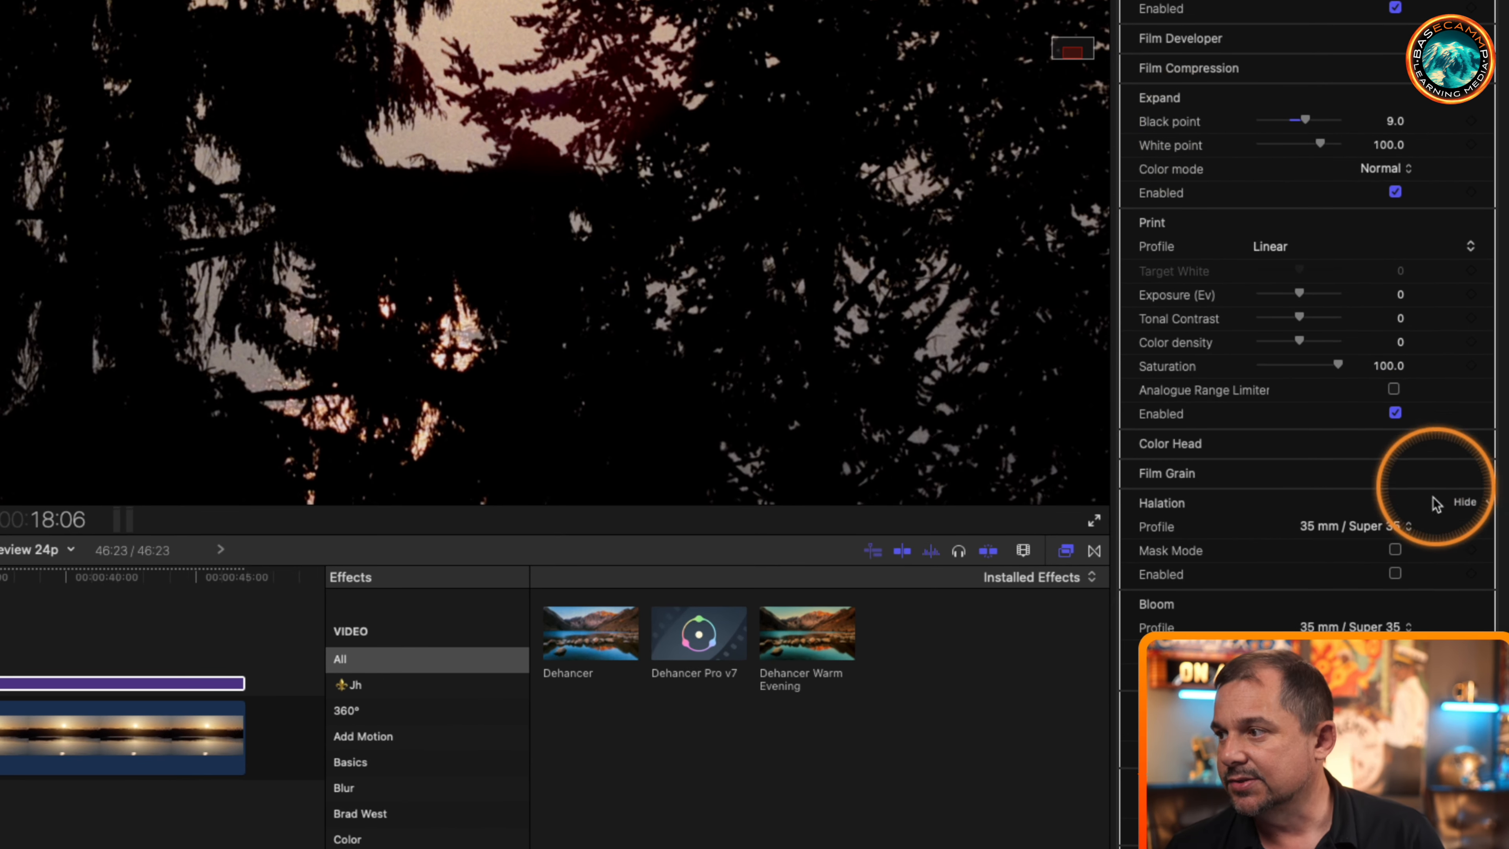
Step: Enable Halation with the 35 mm / Super 35 profile and check its effect by turning mask mode on and off
click(1394, 573)
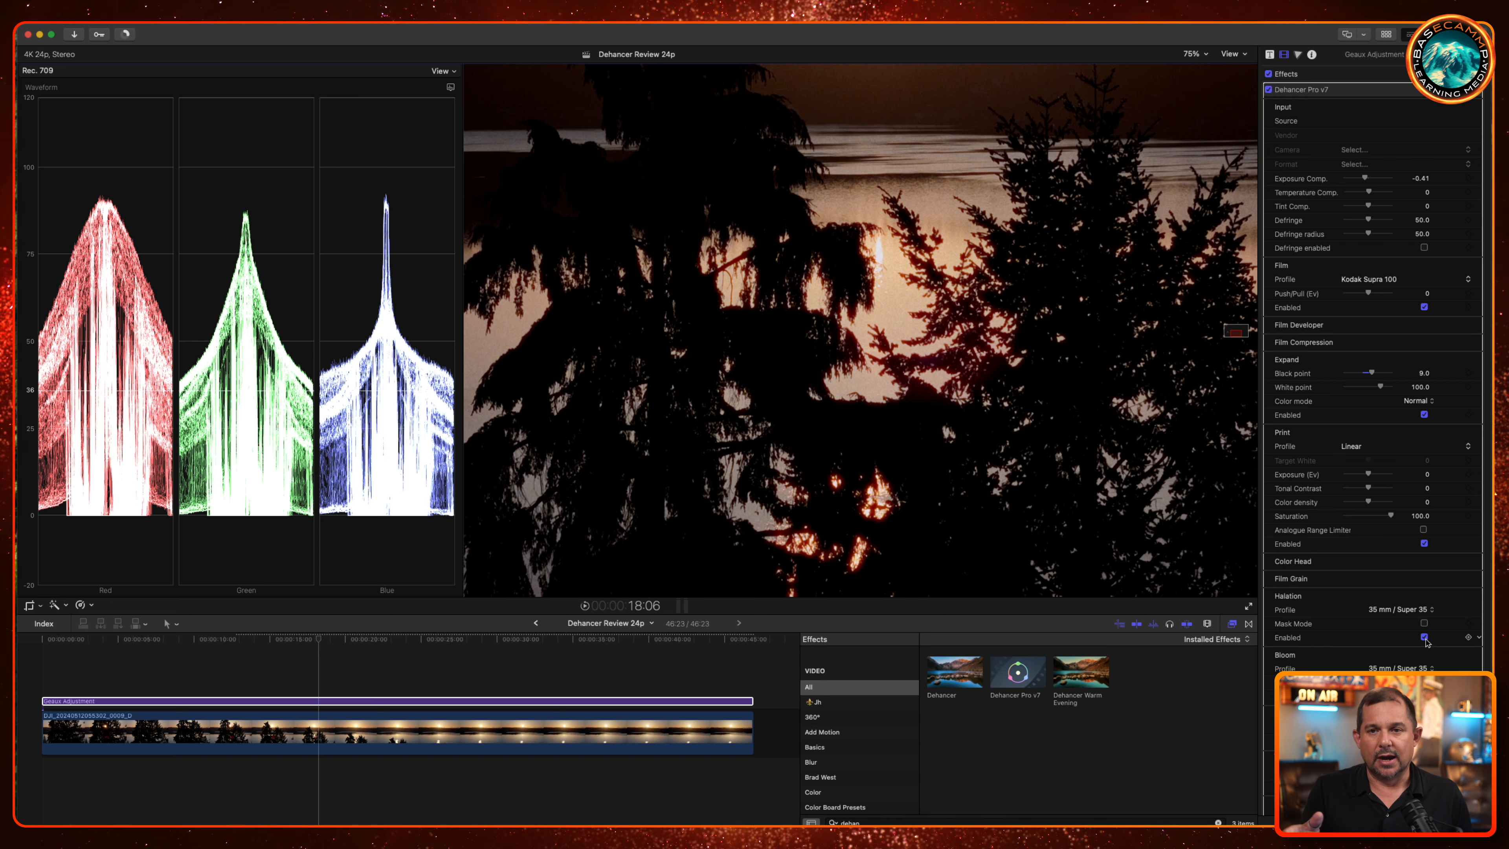
click(1424, 623)
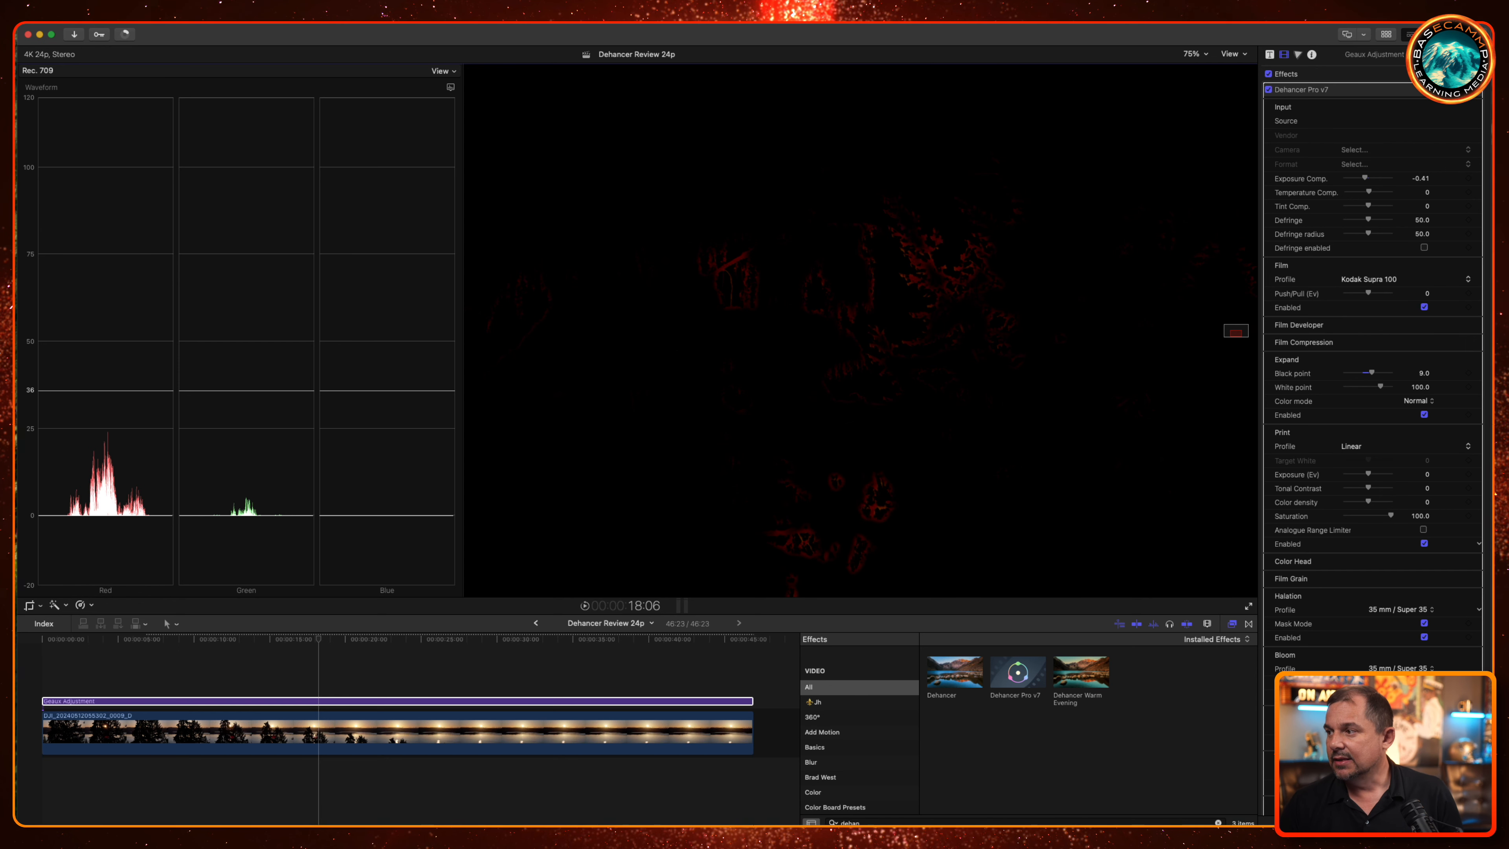
click(1424, 624)
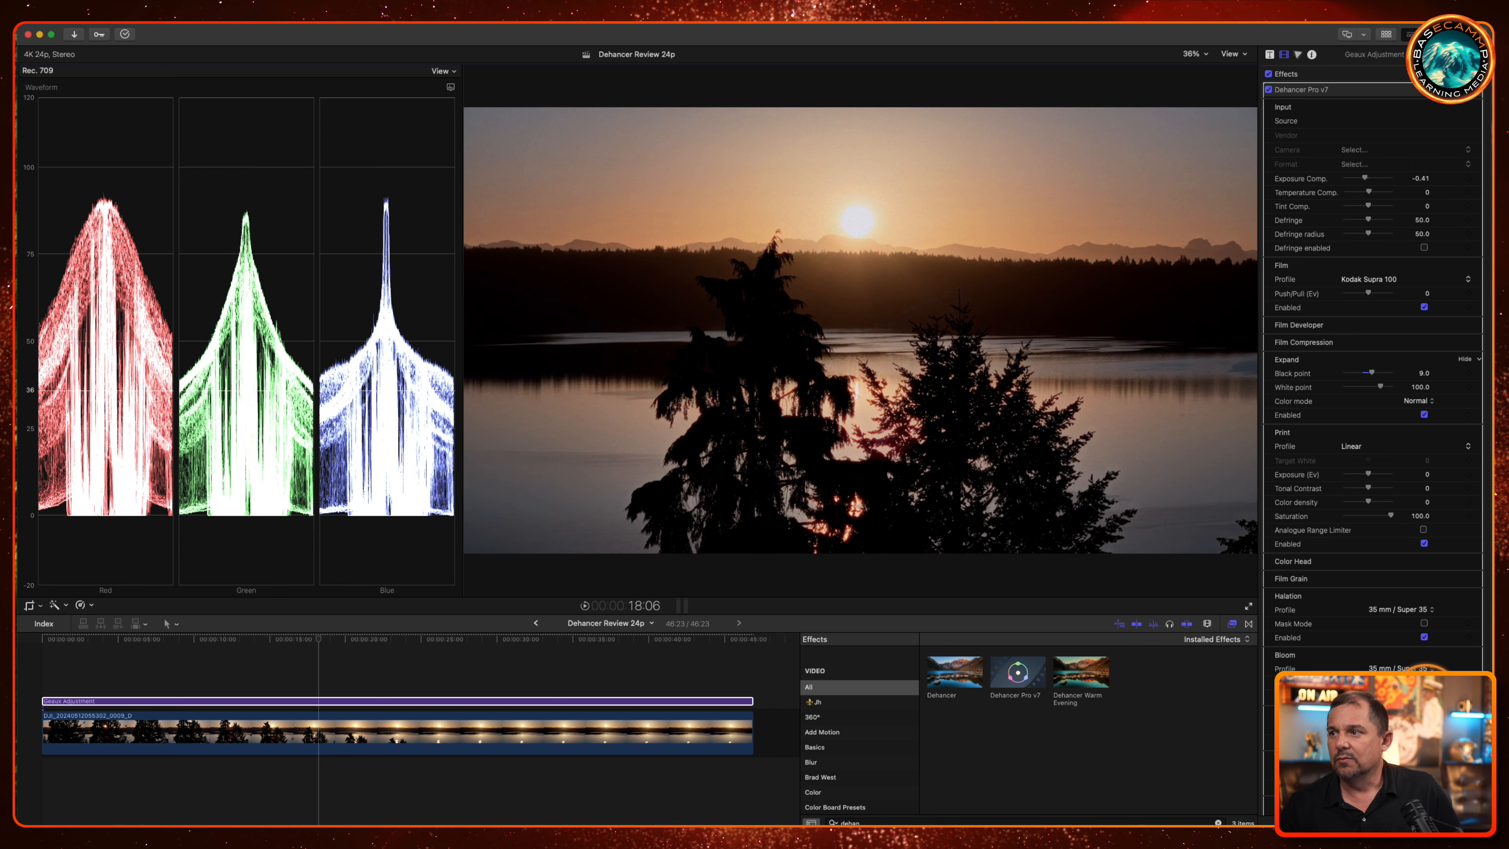
Step: Enable Bloom, check its mask with the 8 mm / Super 8 profile, and set the profile back to 35 mm / Super 35
scroll(1426, 690, down, 1)
click(1424, 693)
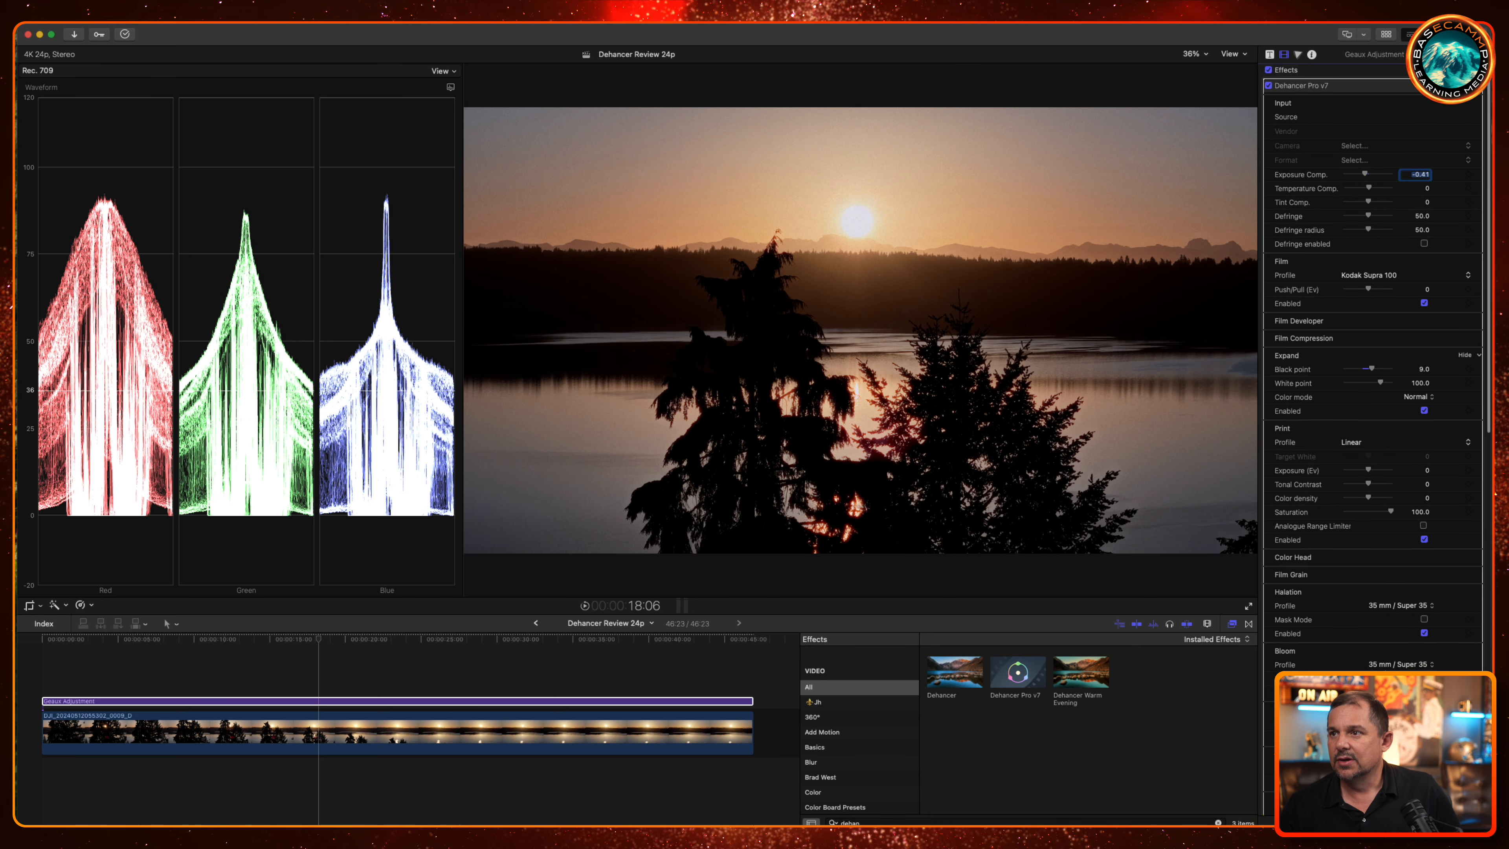
scroll(1424, 693, down, 1)
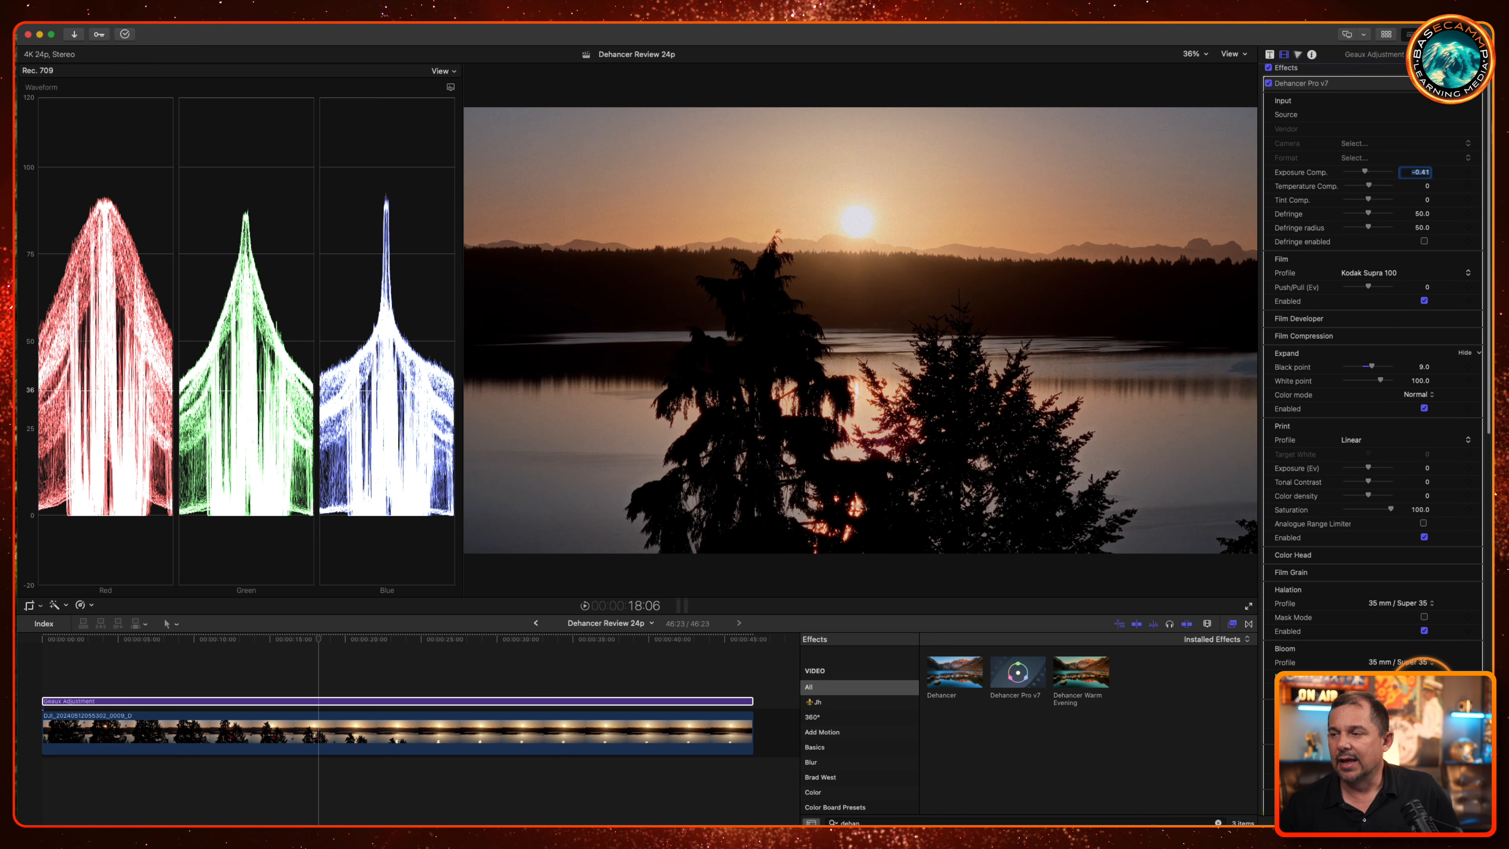
scroll(1423, 687, up, 1)
click(1422, 678)
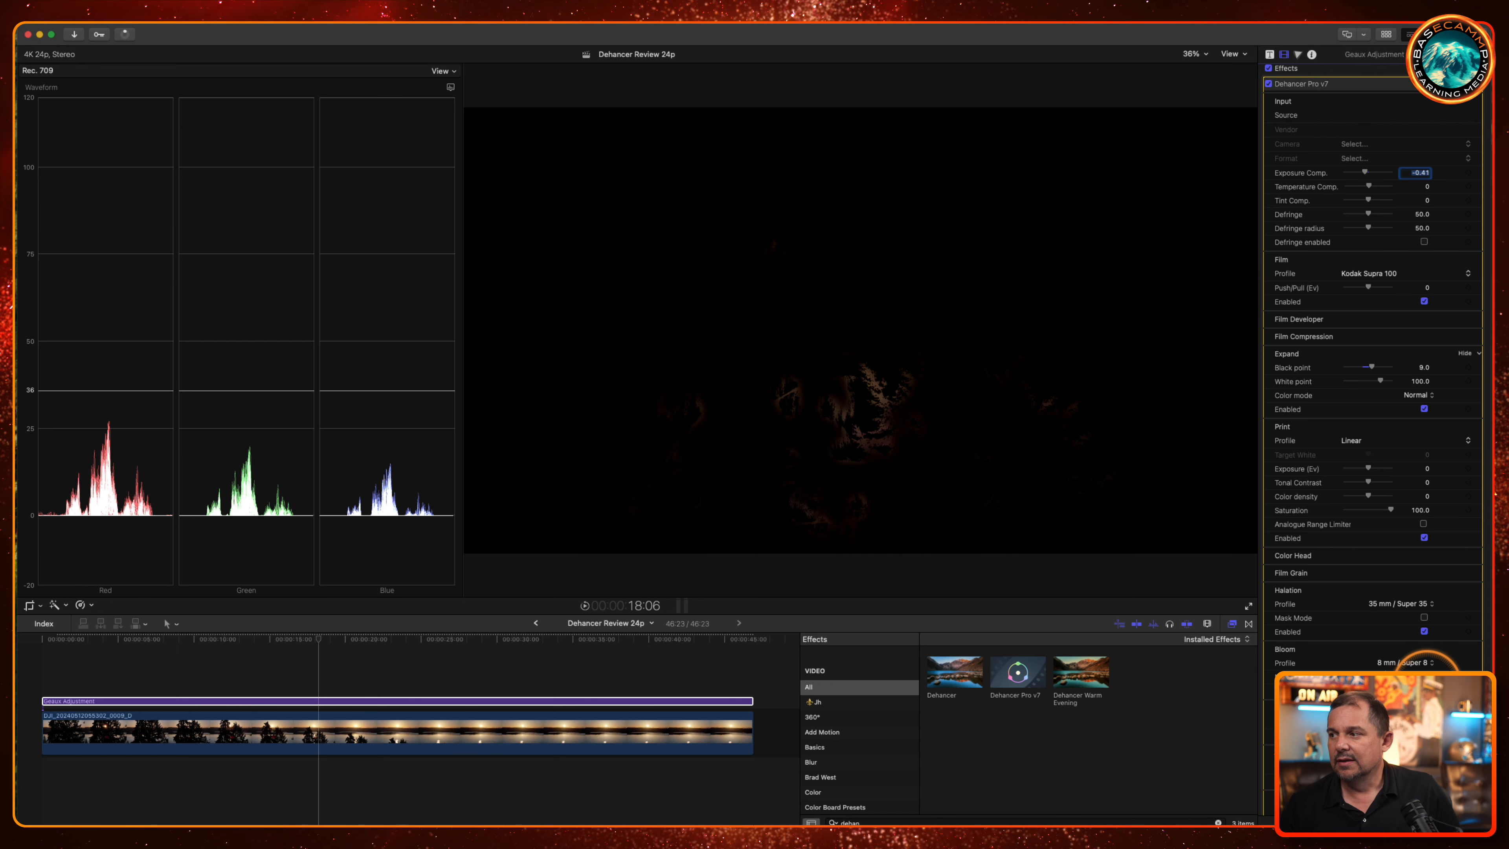
click(1425, 678)
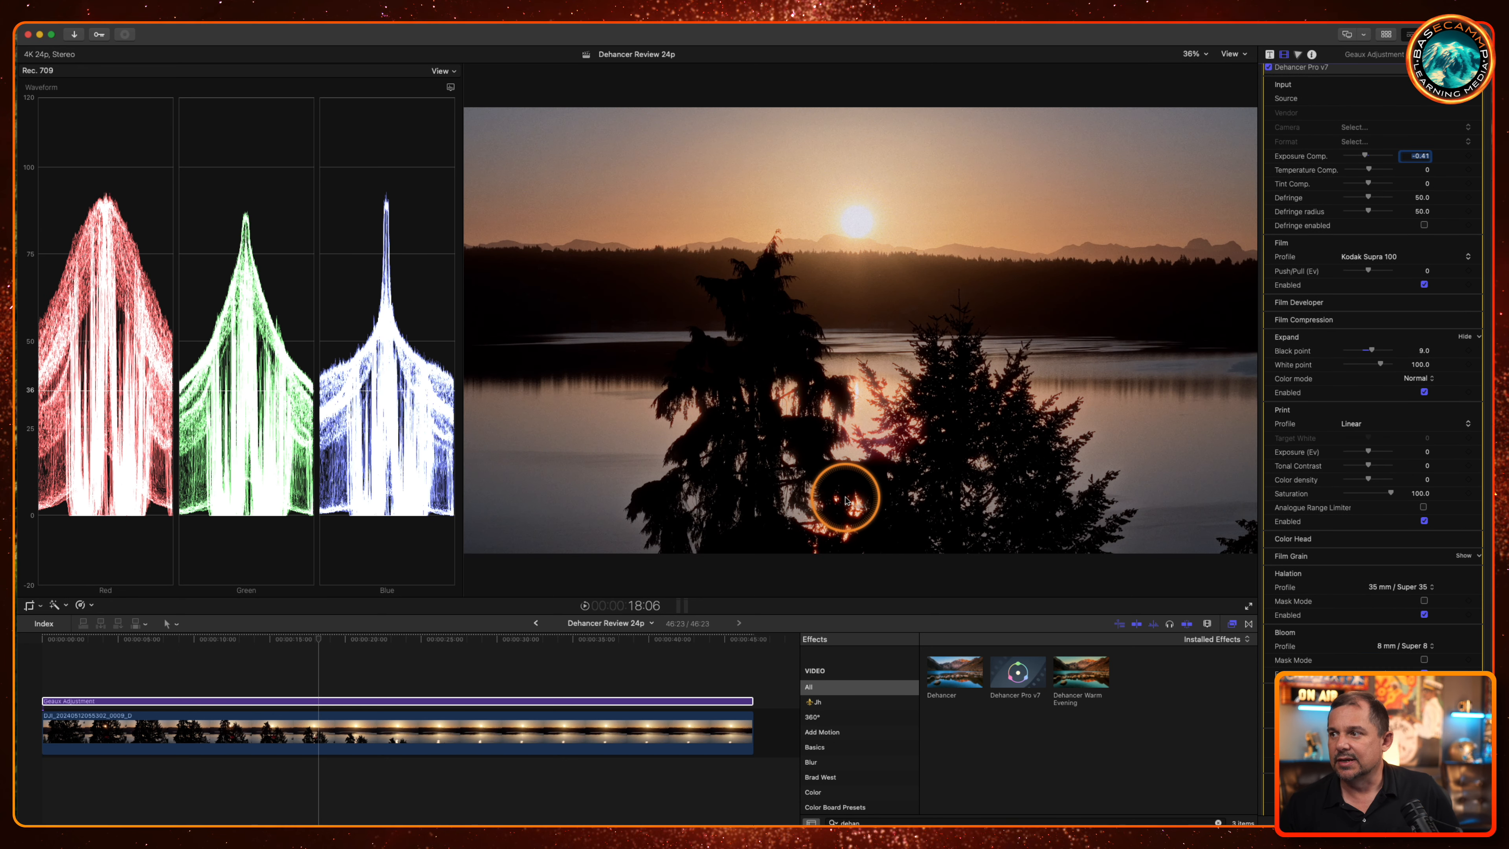
click(1406, 648)
click(1402, 672)
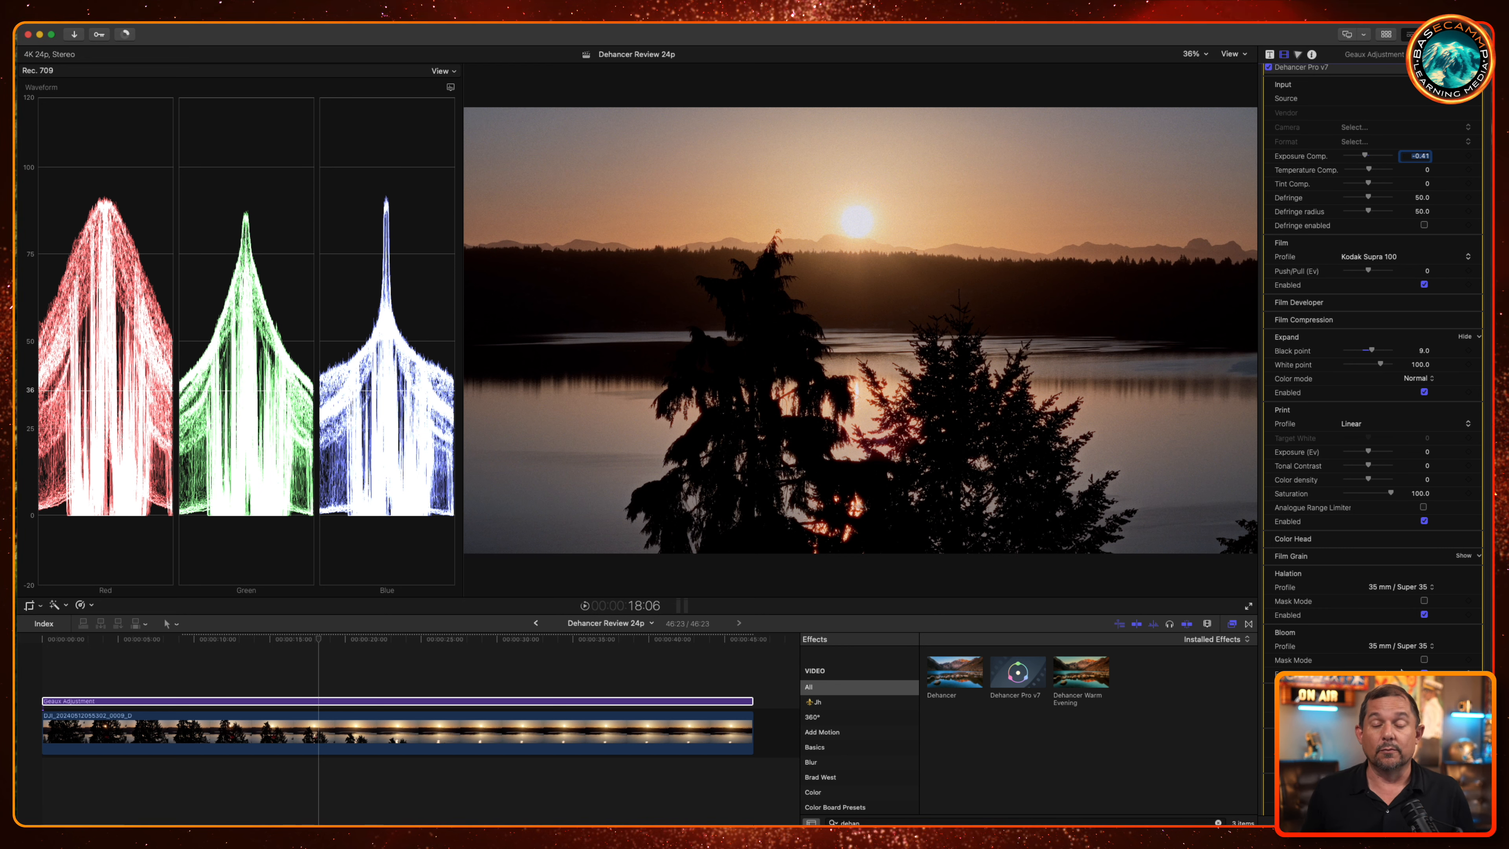
Step: Enable Film Damage and set its profile to 8 mm / Super 8
scroll(1366, 677, down, 1)
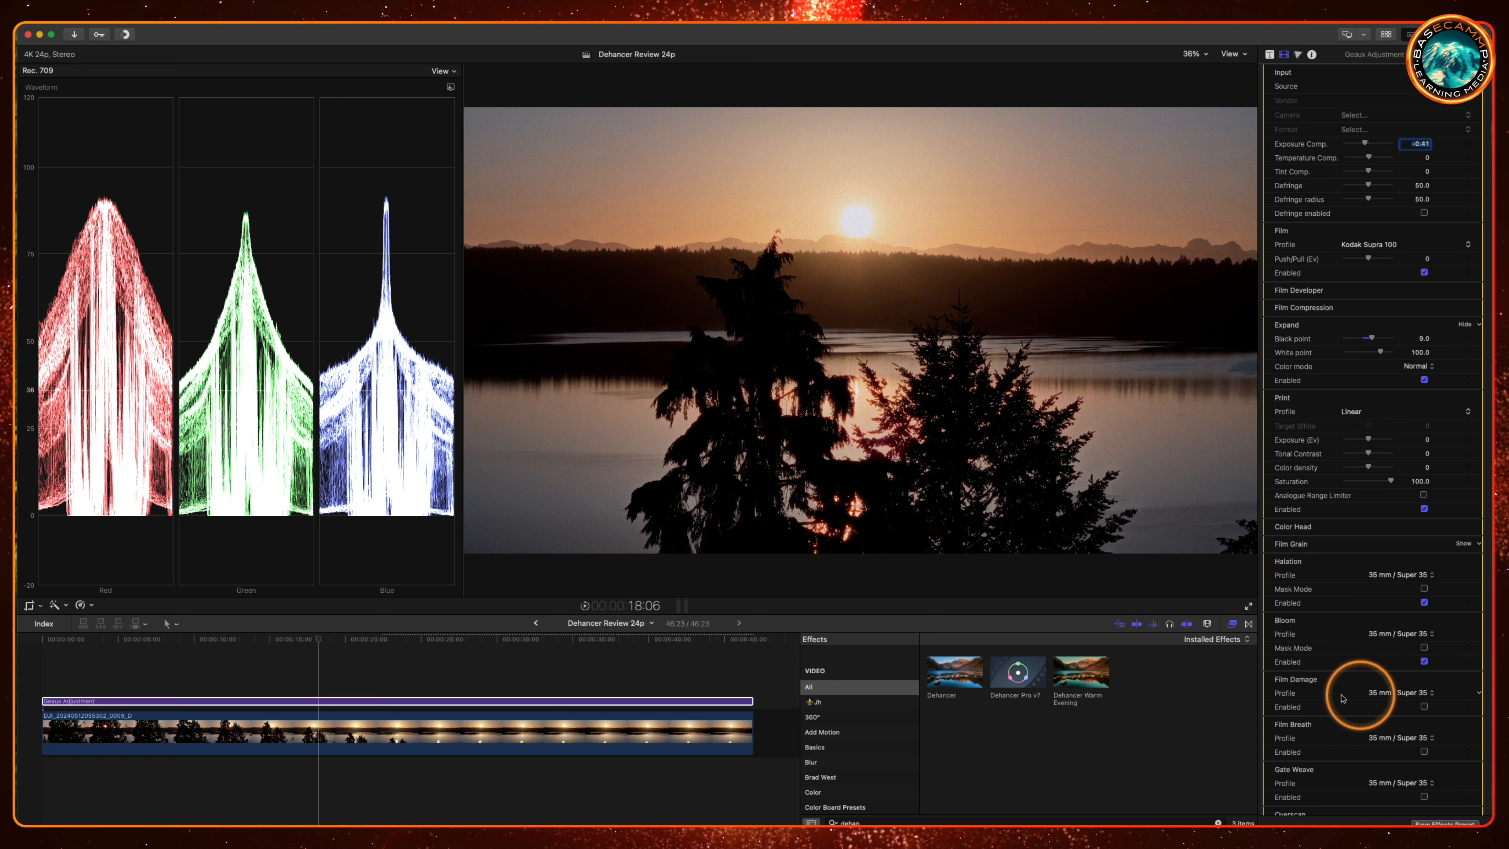
click(1380, 696)
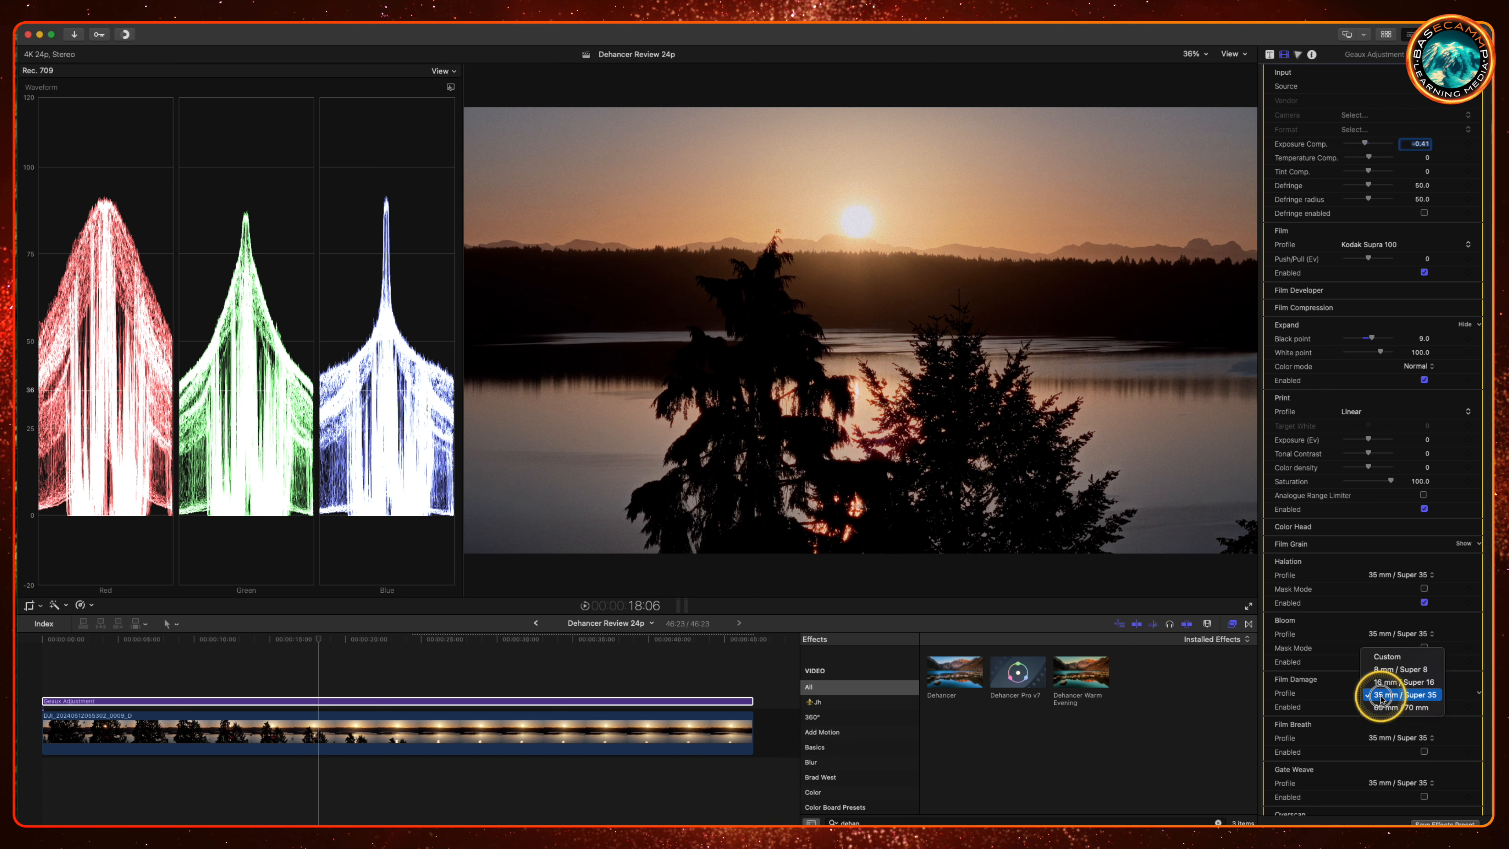
click(1317, 708)
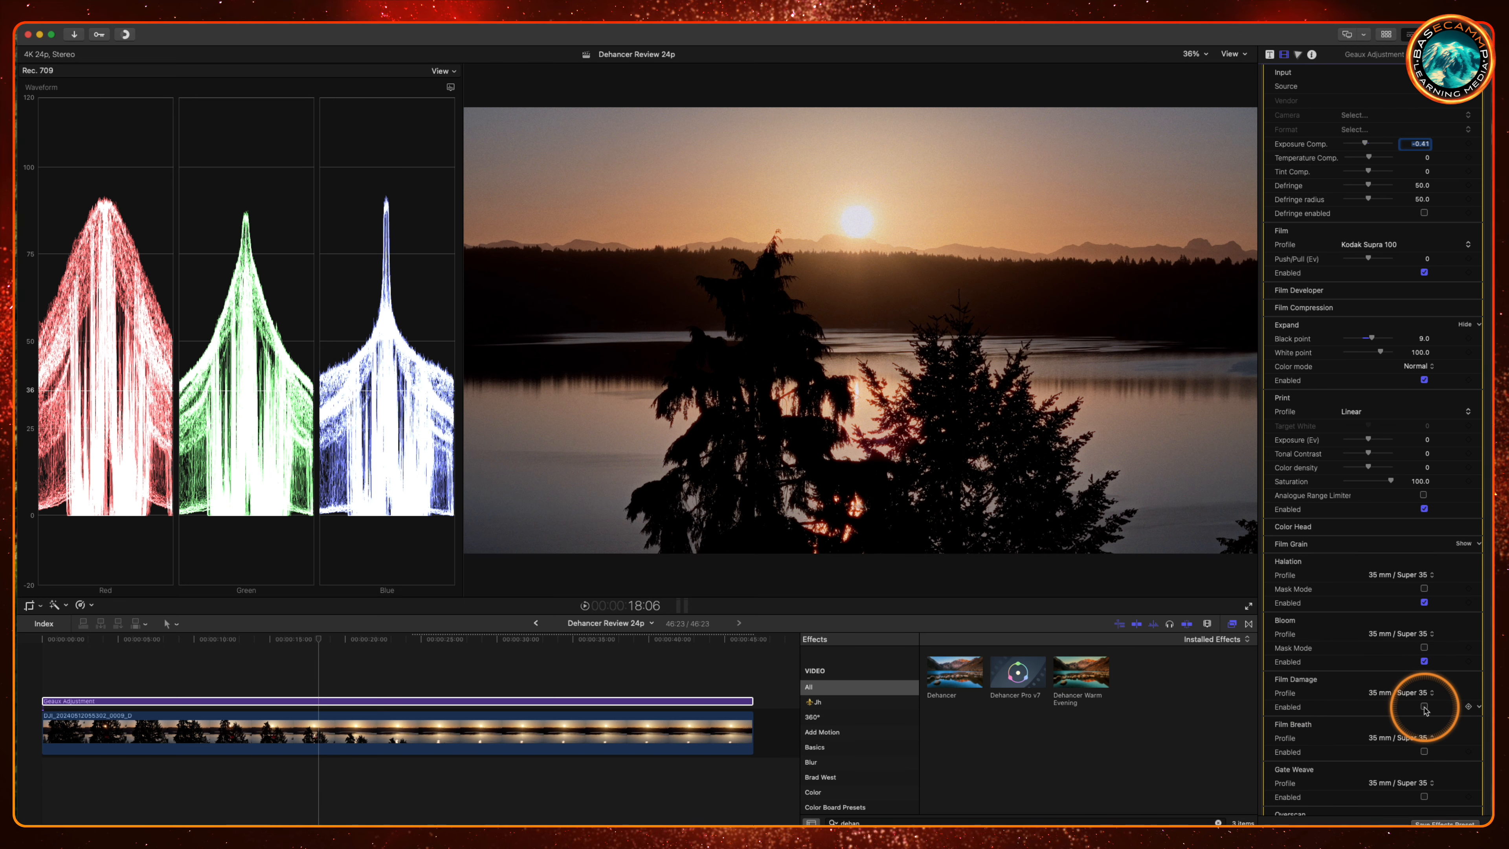
click(1424, 707)
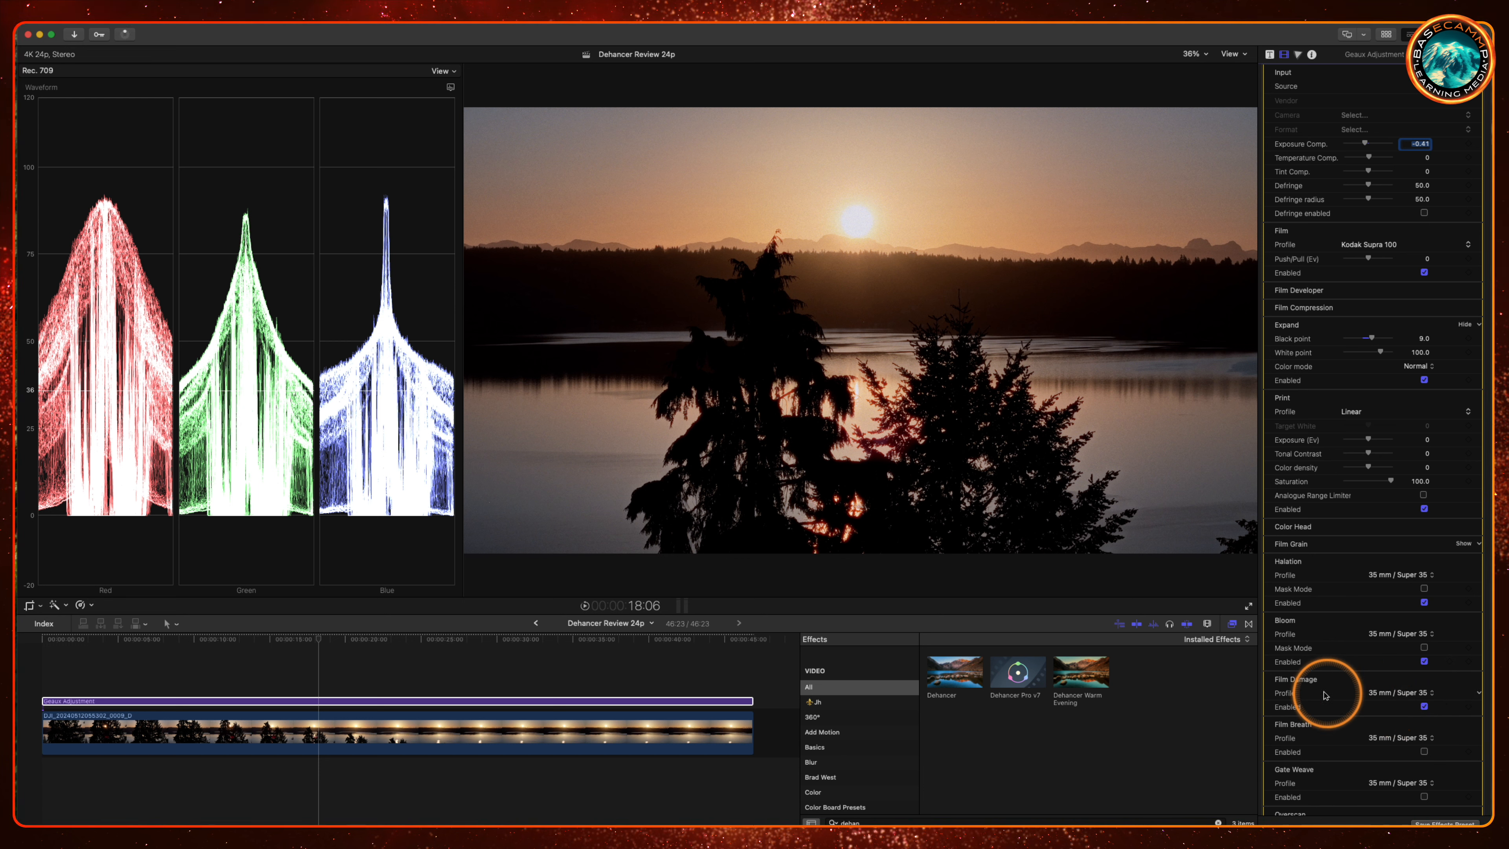
click(1398, 693)
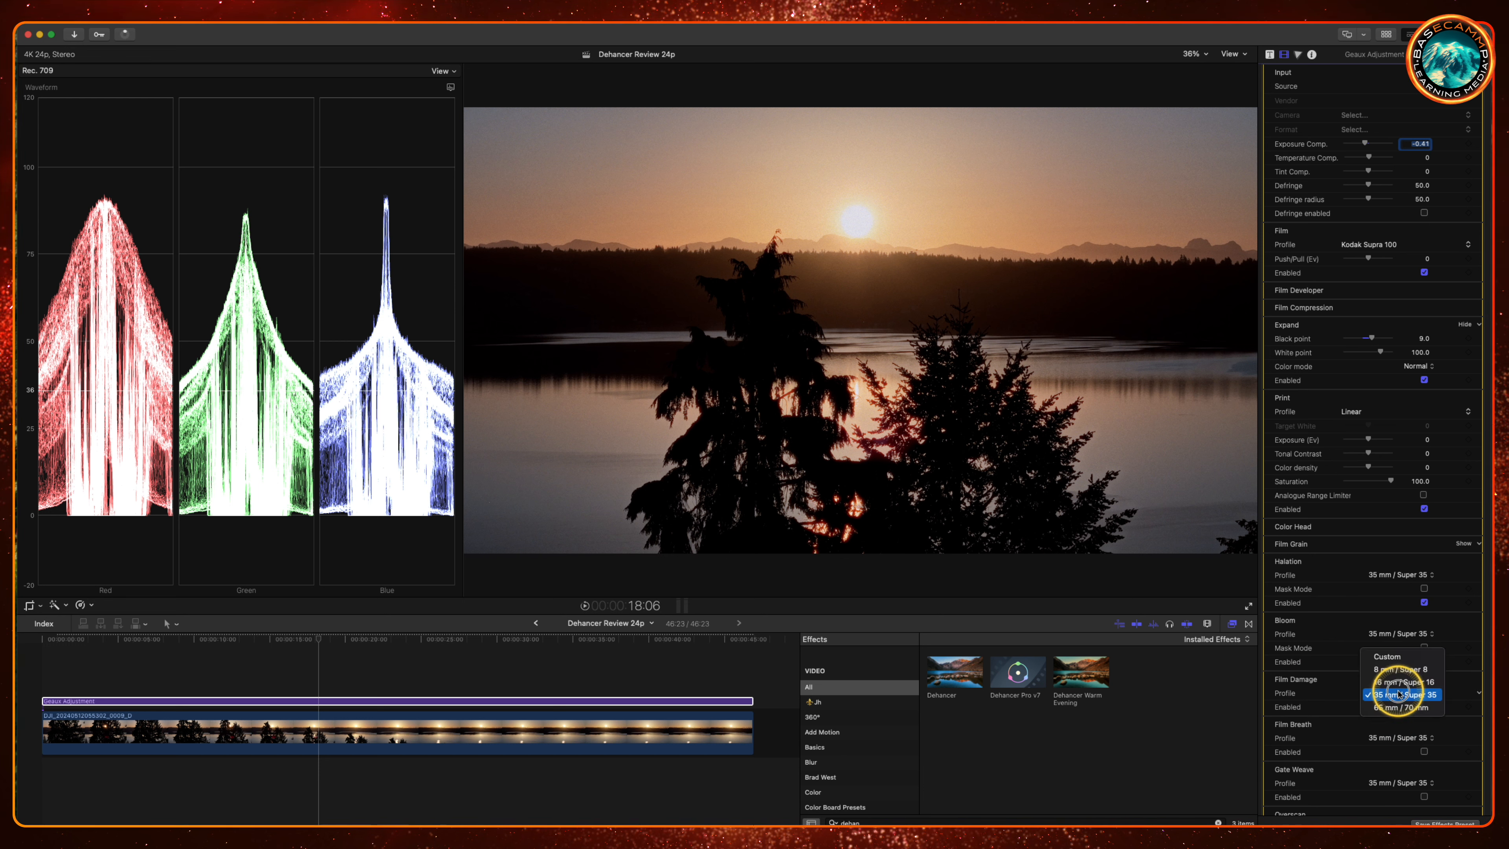
click(1391, 670)
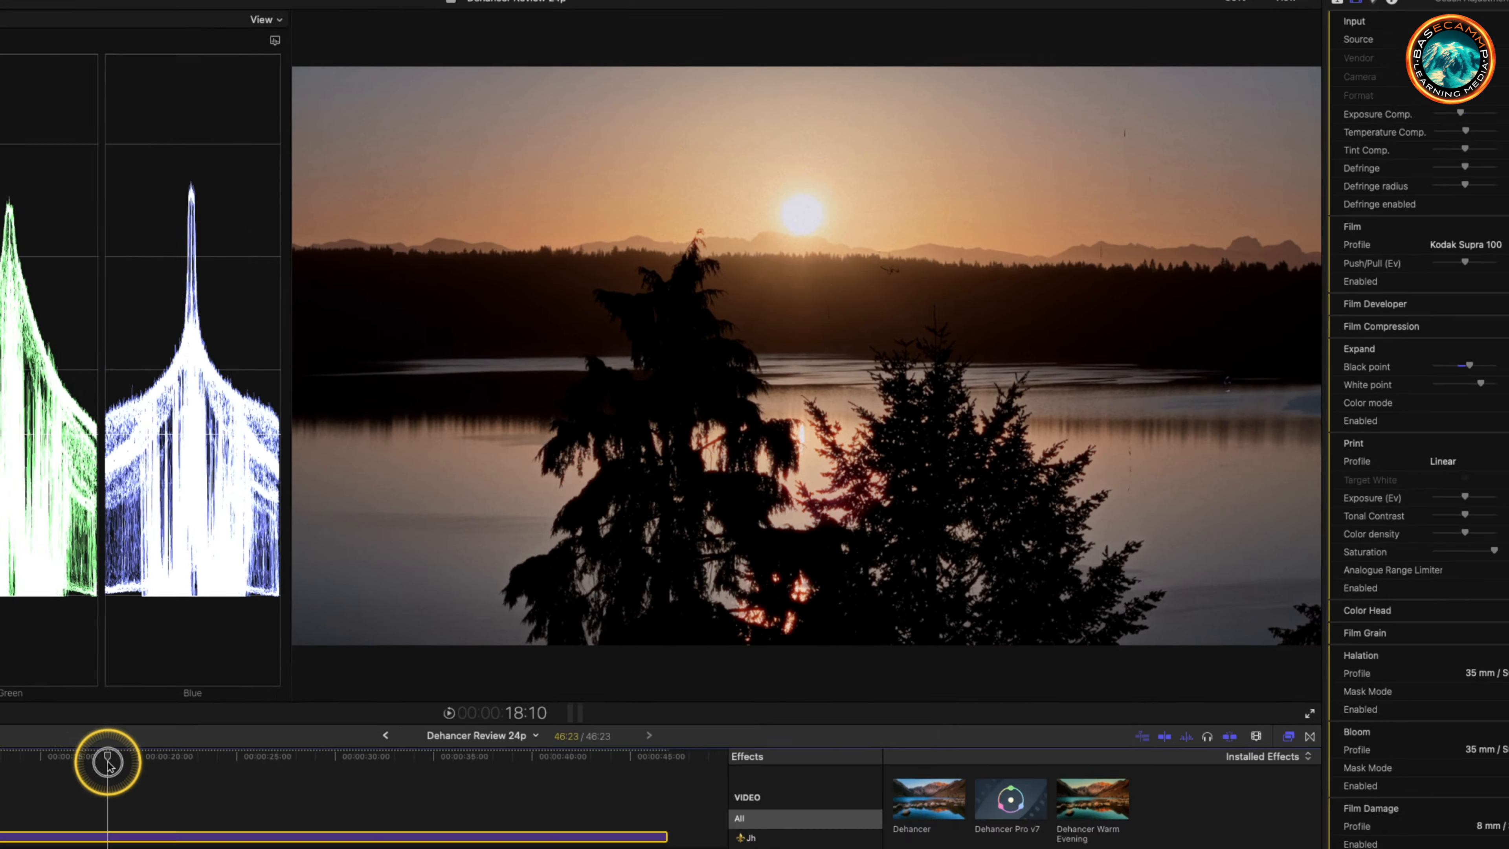
Step: Scrub forward through the clip to about 20:20 to examine the film damage on different frames
drag(108, 762, 133, 763)
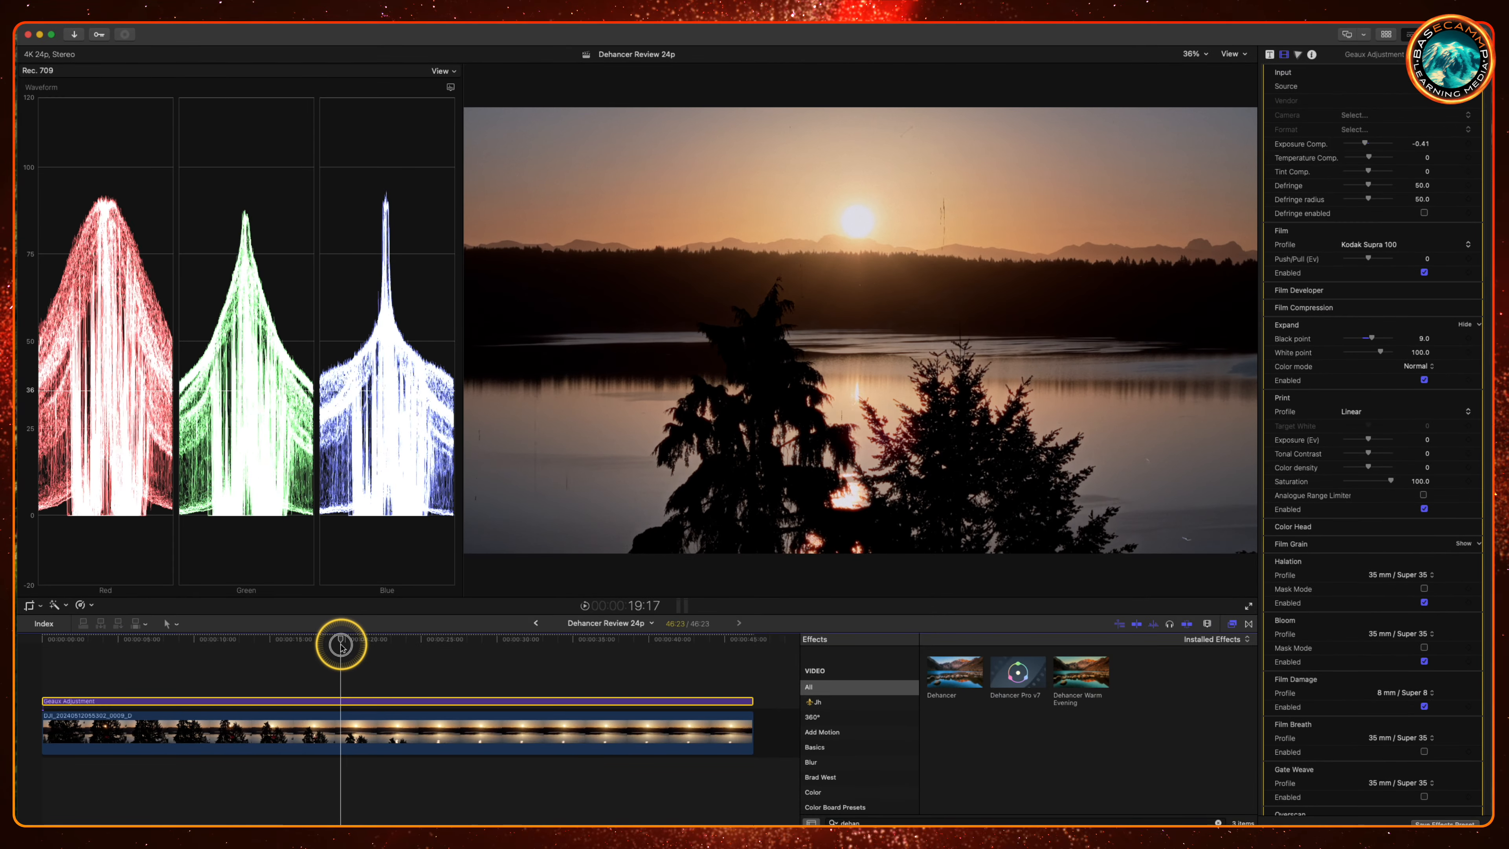
mouse_move(341, 645)
mouse_down()
mouse_move(373, 648)
mouse_move(358, 647)
mouse_up()
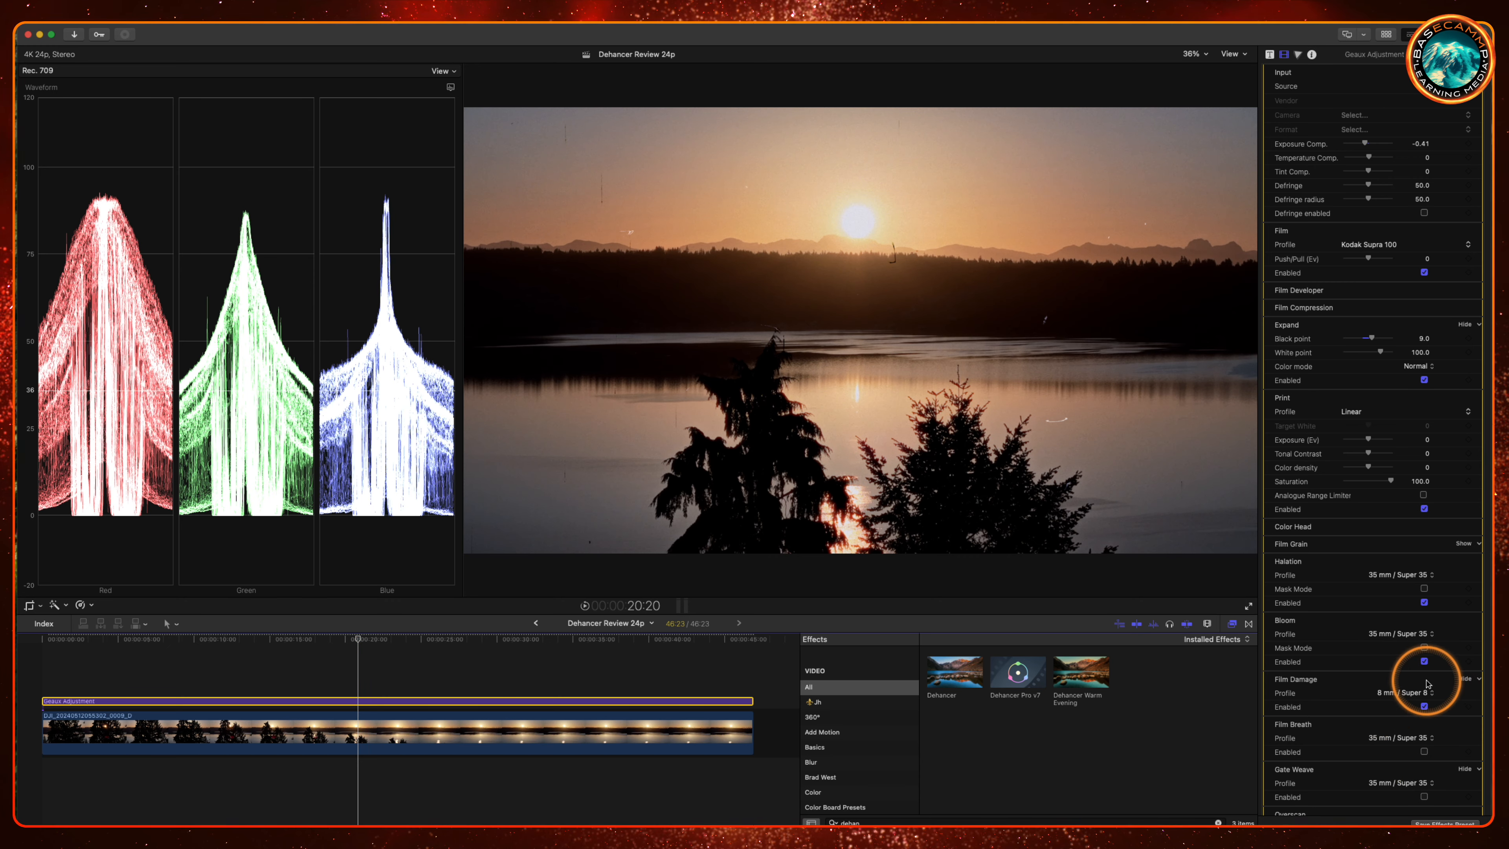
click(829, 709)
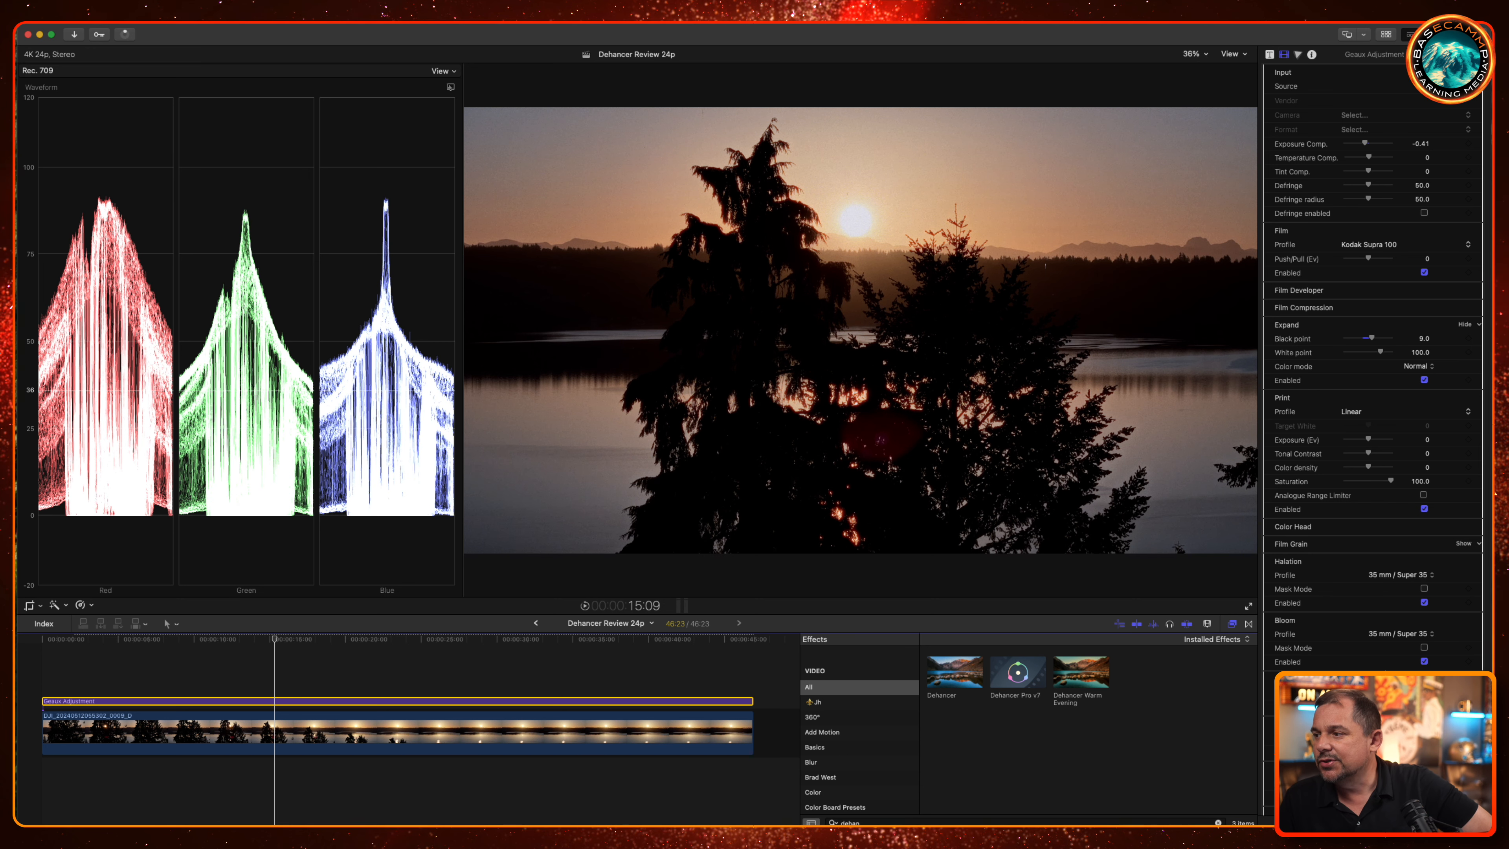
Step: Preview Overscan with the Super 35mm 1.37:1 gate by turning it on and off again
scroll(1372, 369, down, 3)
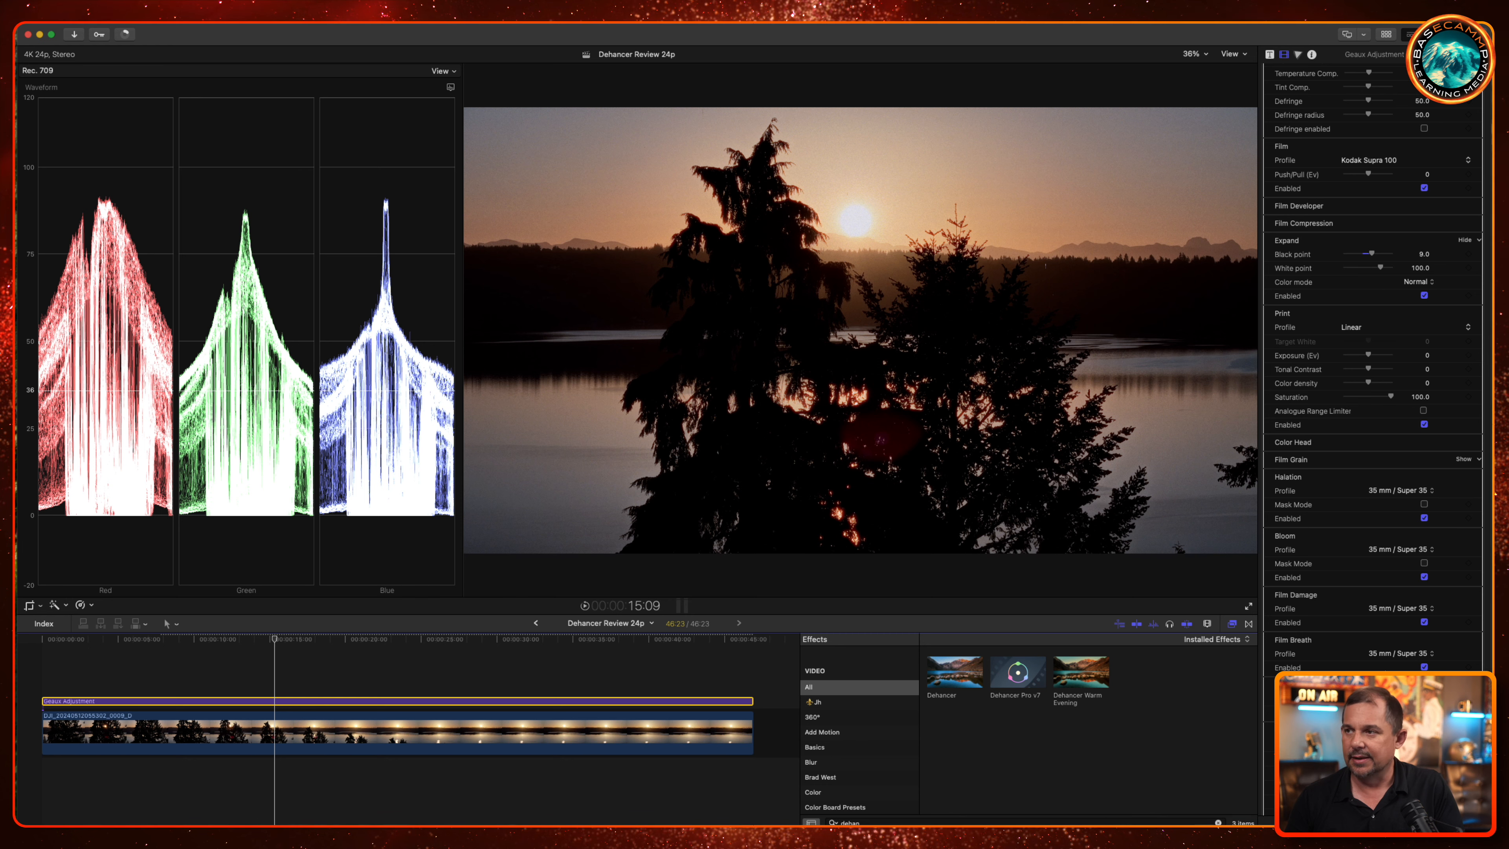
scroll(1372, 369, down, 1)
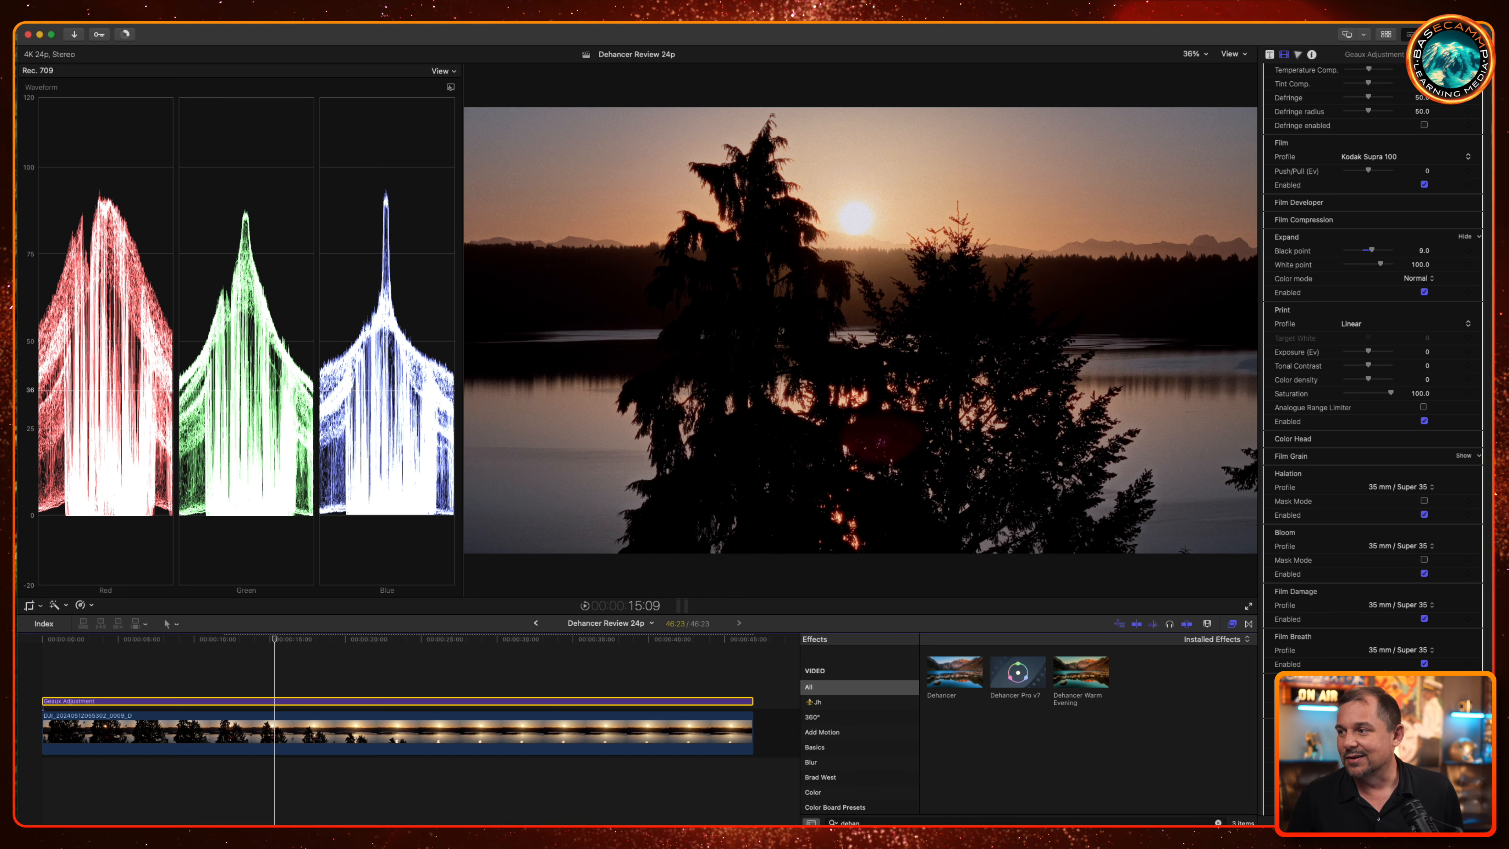
scroll(1372, 356, down, 1)
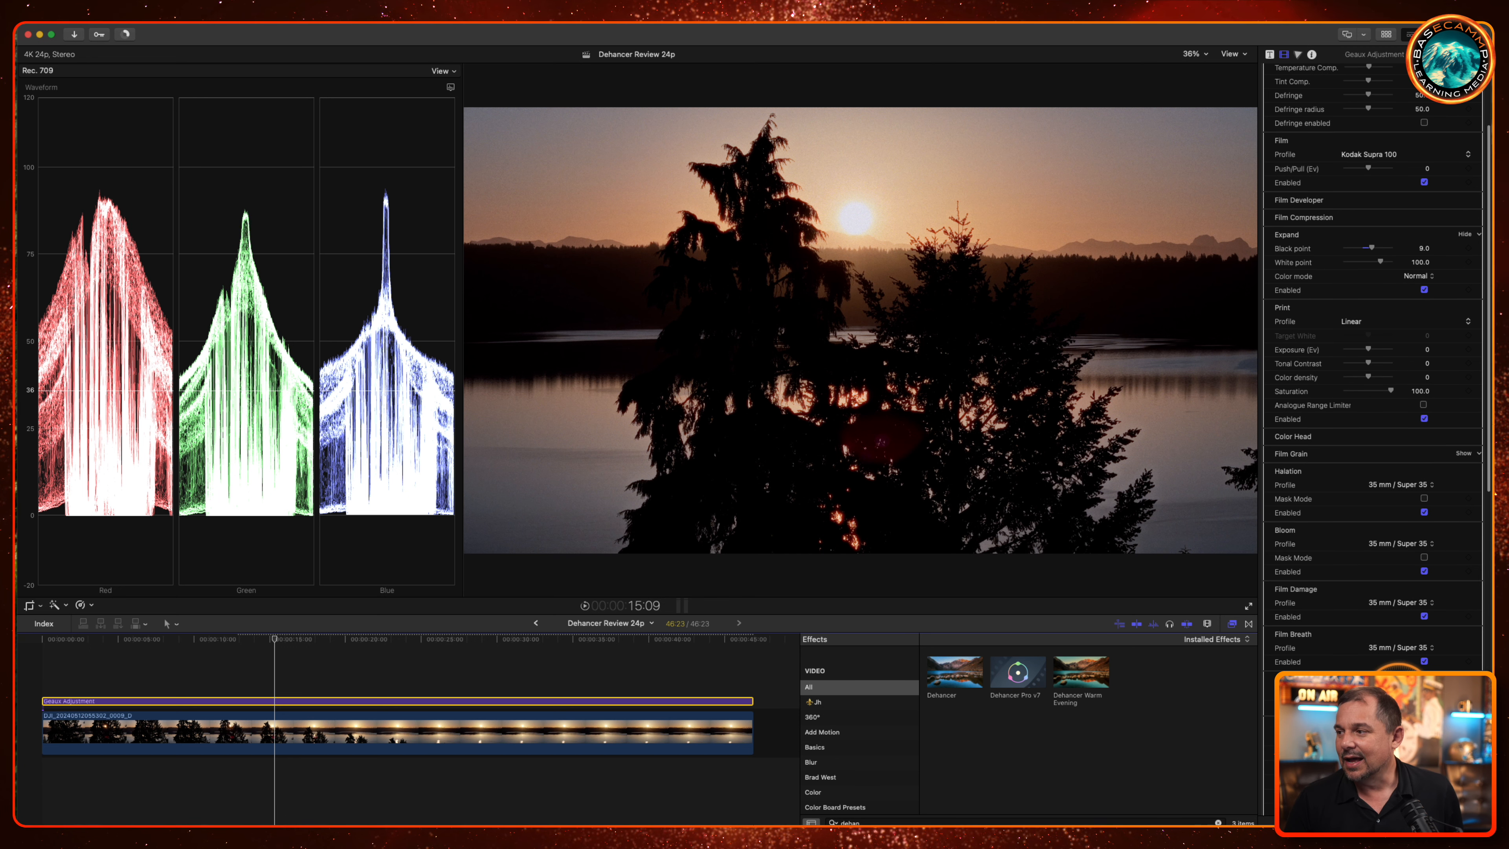
scroll(1372, 357, down, 1)
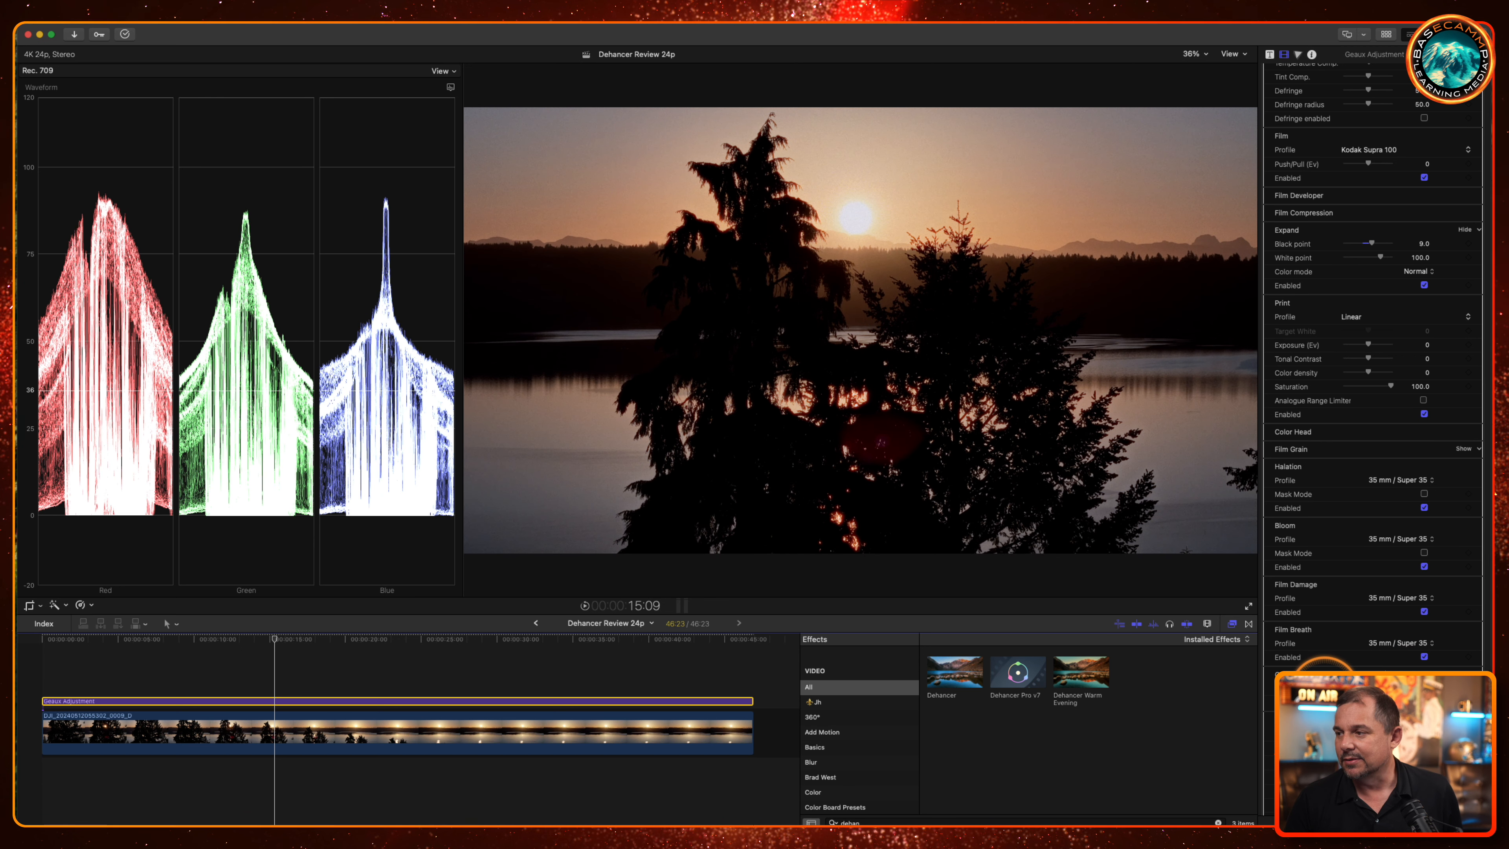
scroll(1326, 693, down, 5)
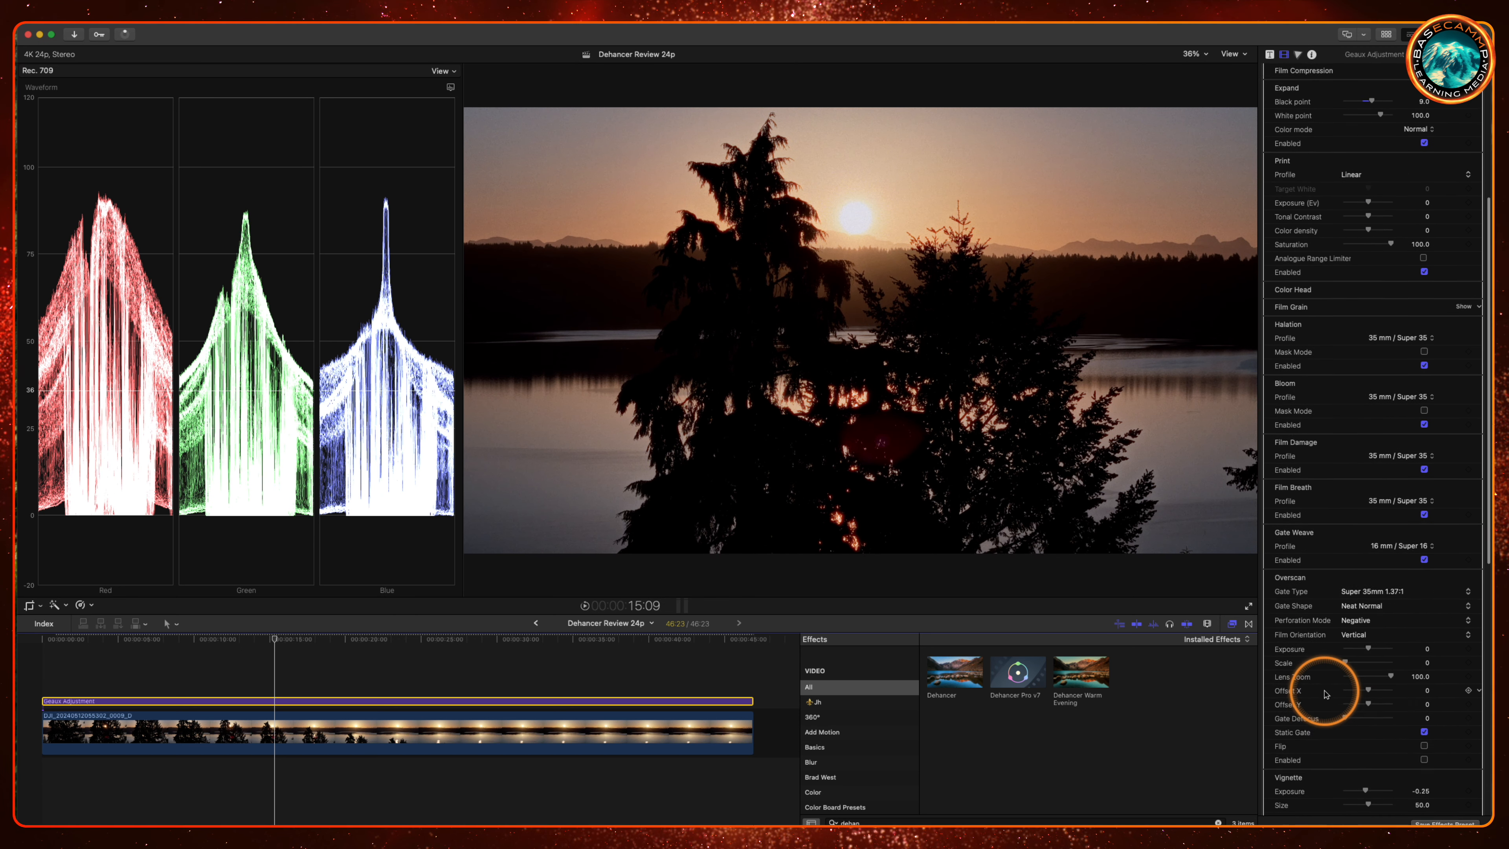
scroll(1326, 694, down, 5)
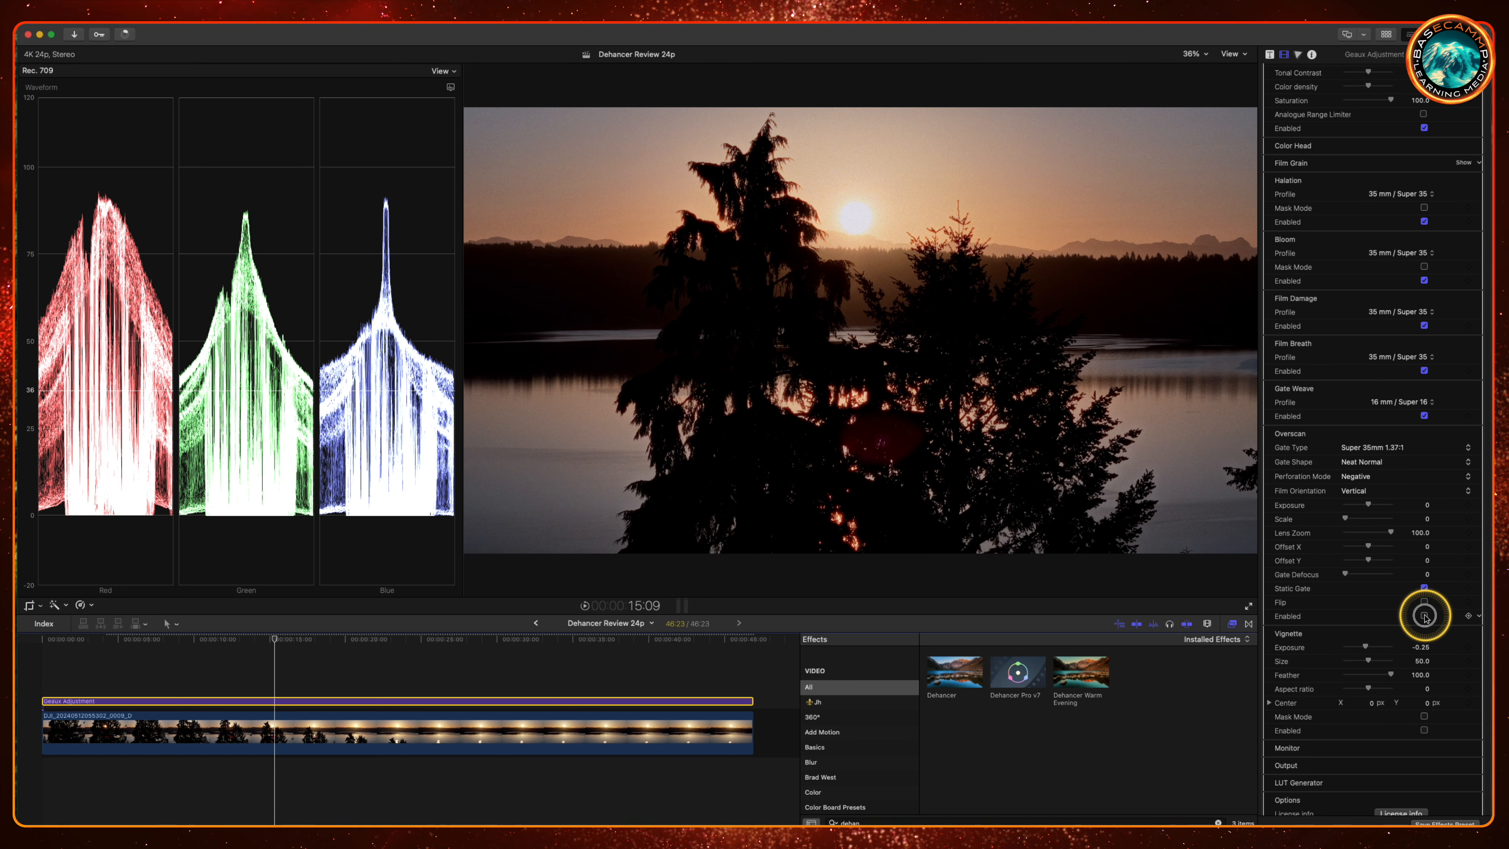
click(1424, 617)
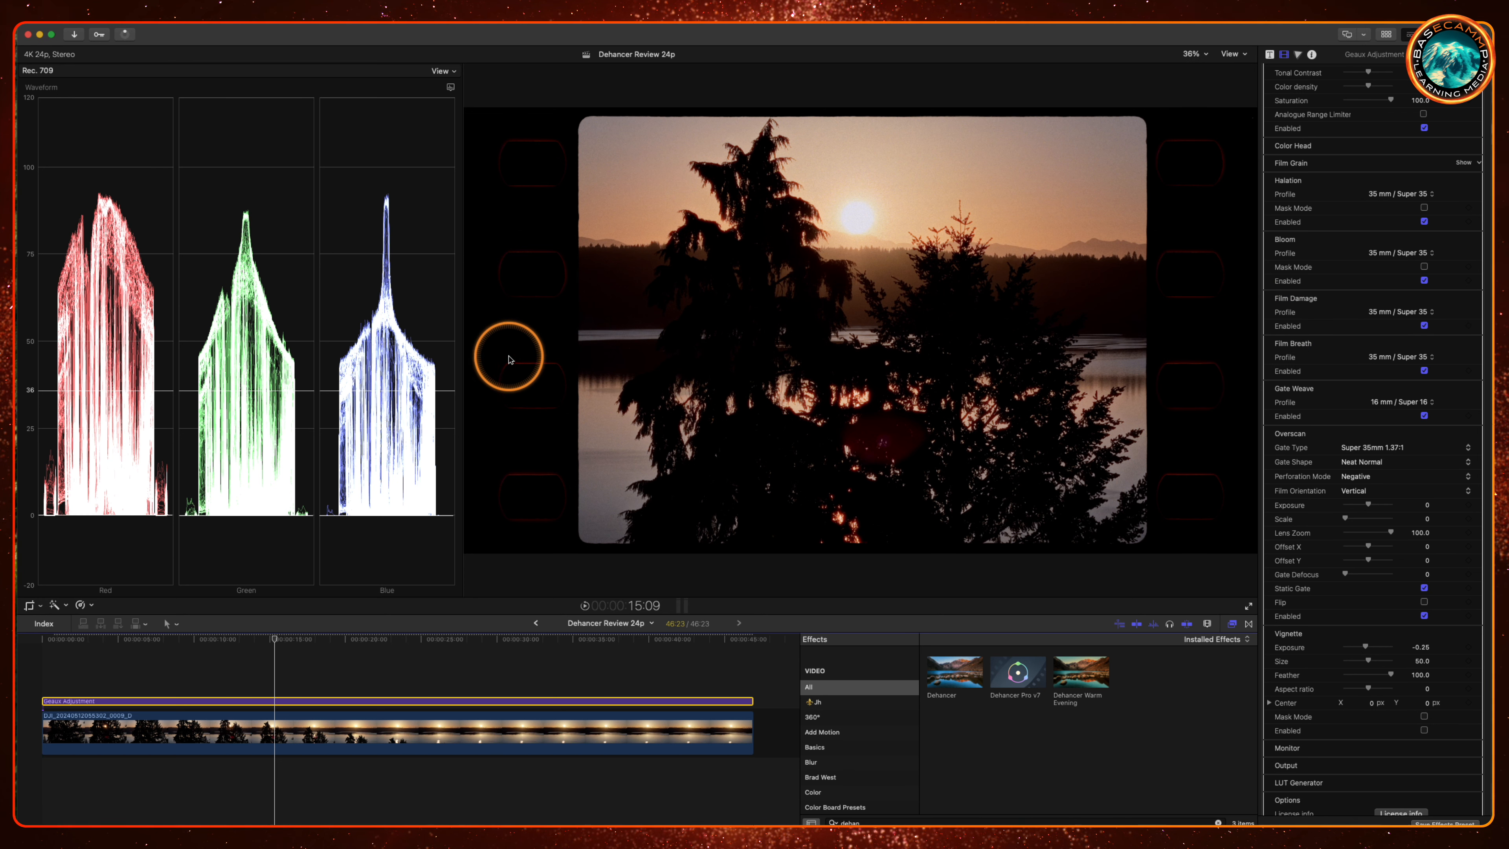
click(1426, 619)
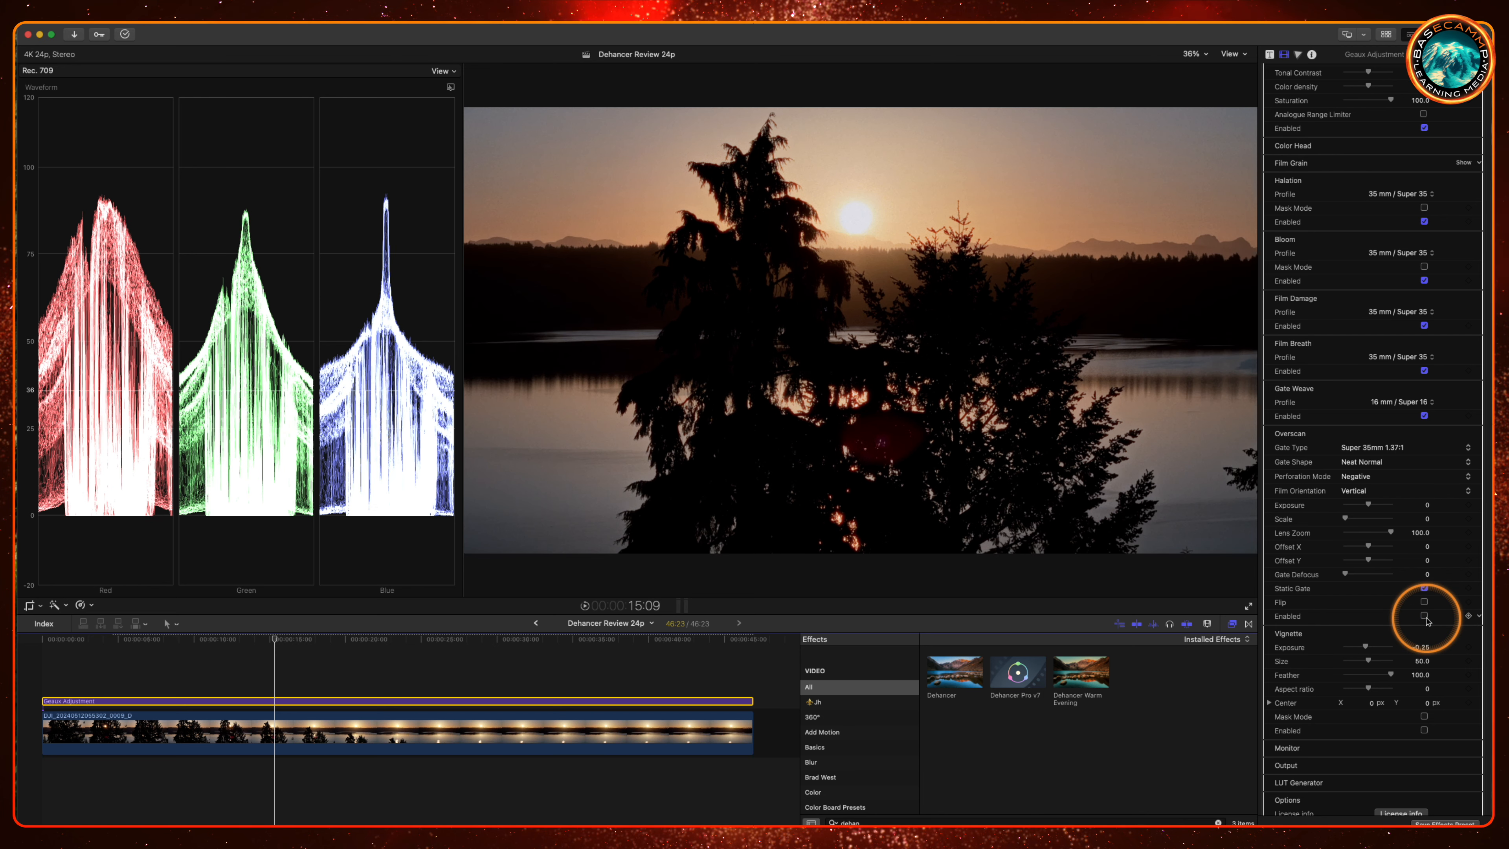
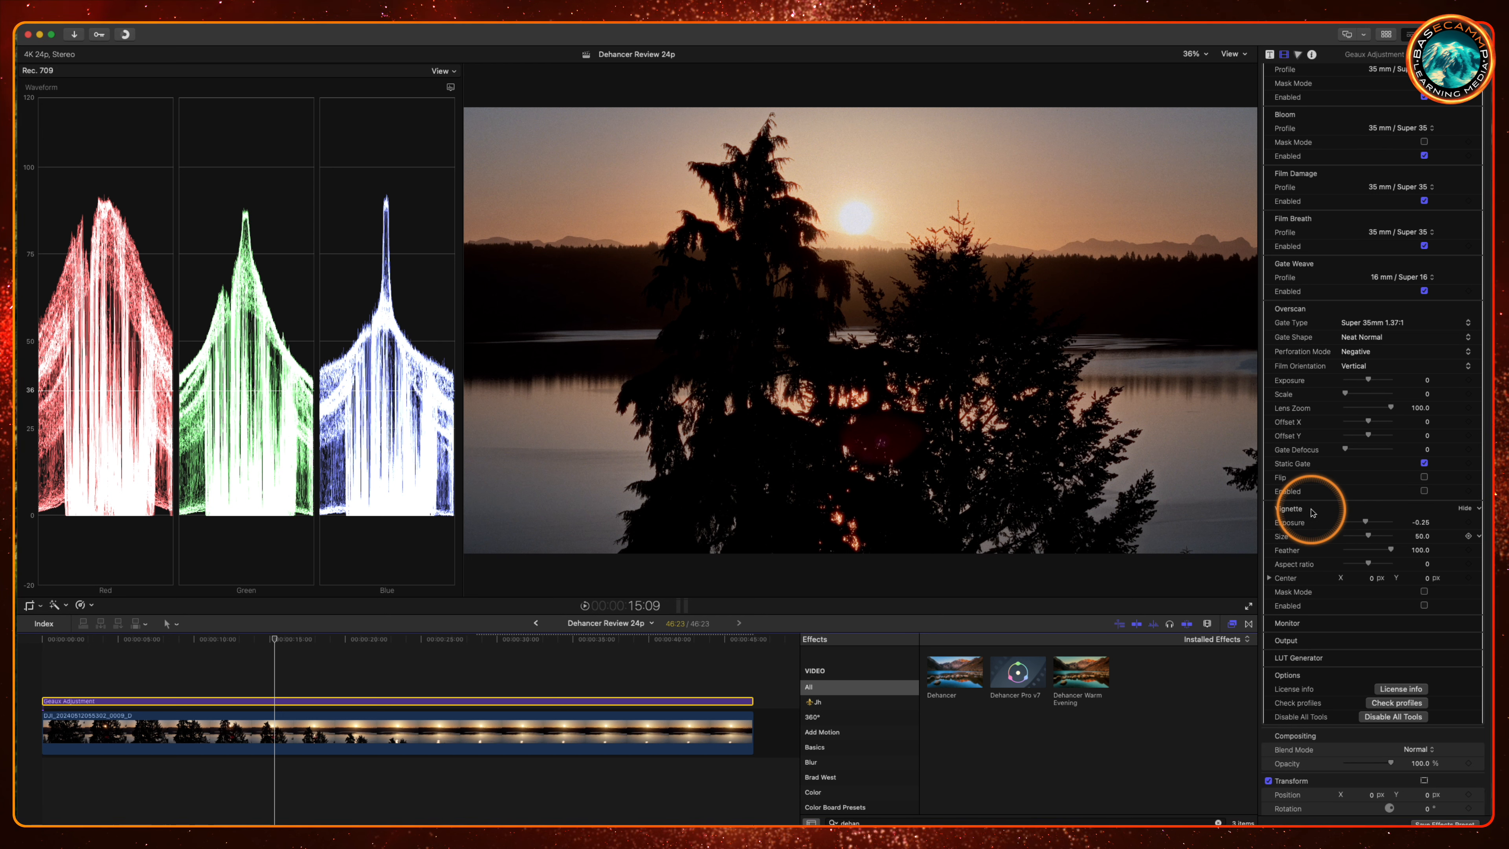
Step: Enable the Vignette and compare the image with it off and on again
click(1424, 607)
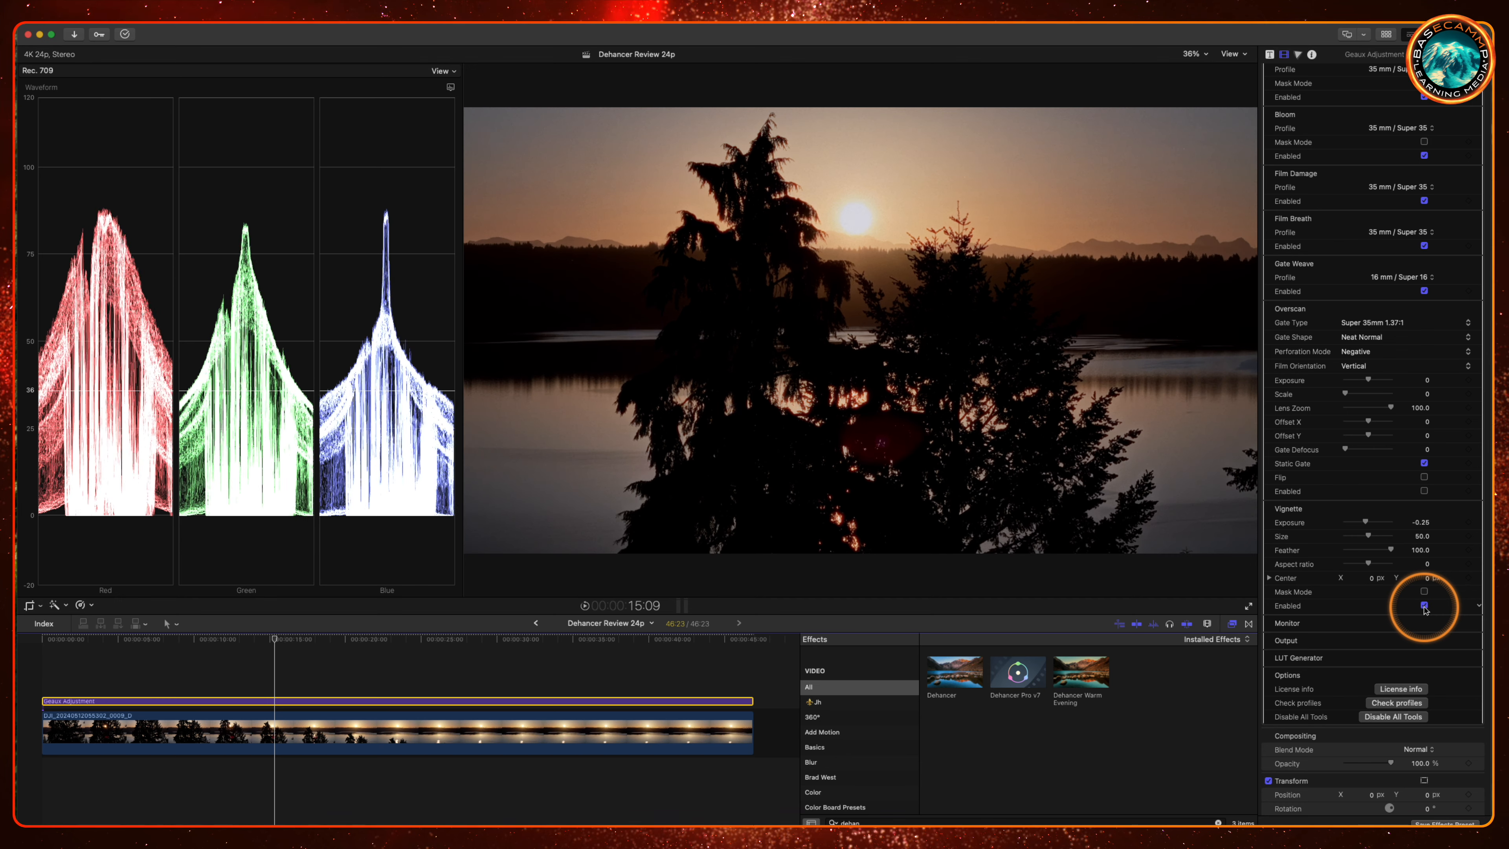
click(1423, 607)
click(1424, 607)
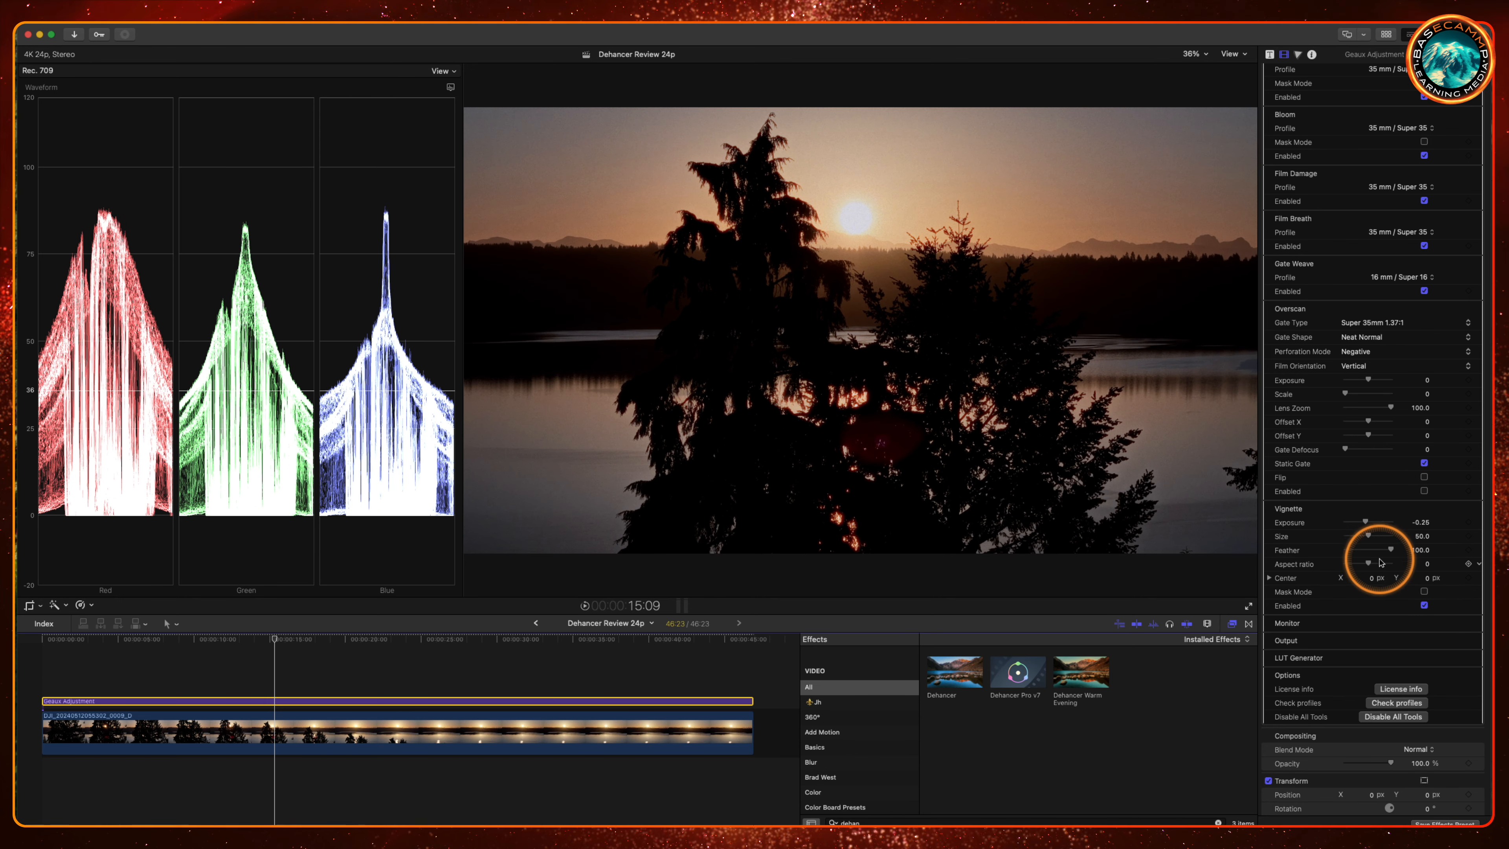
Step: Shape the vignette with its mask shown, to aspect ratio -38, size 61 and exposure about -0.48, and hide the mask
click(1423, 592)
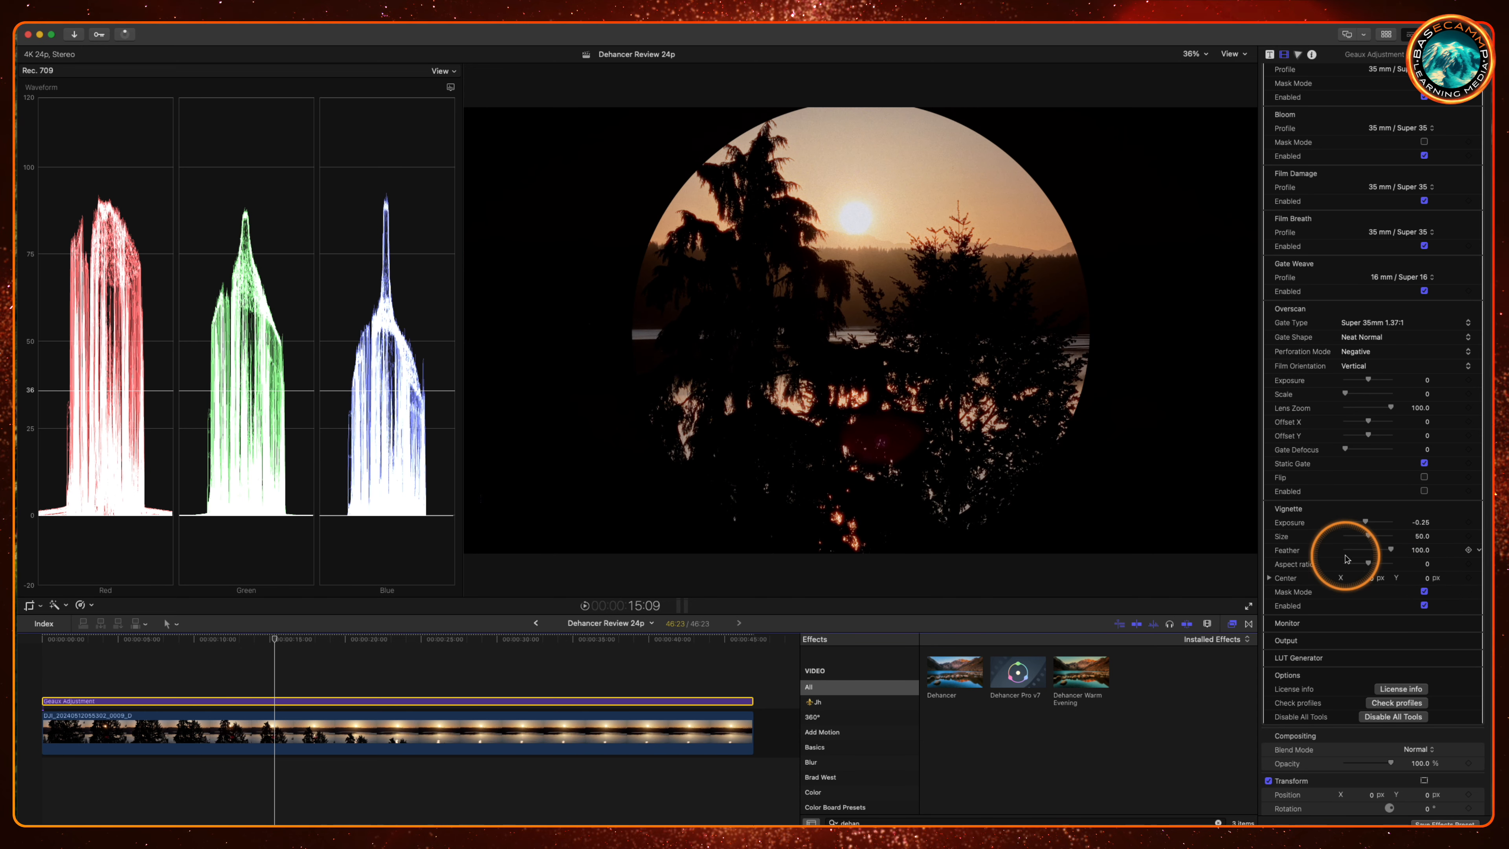
drag(1369, 564, 1360, 564)
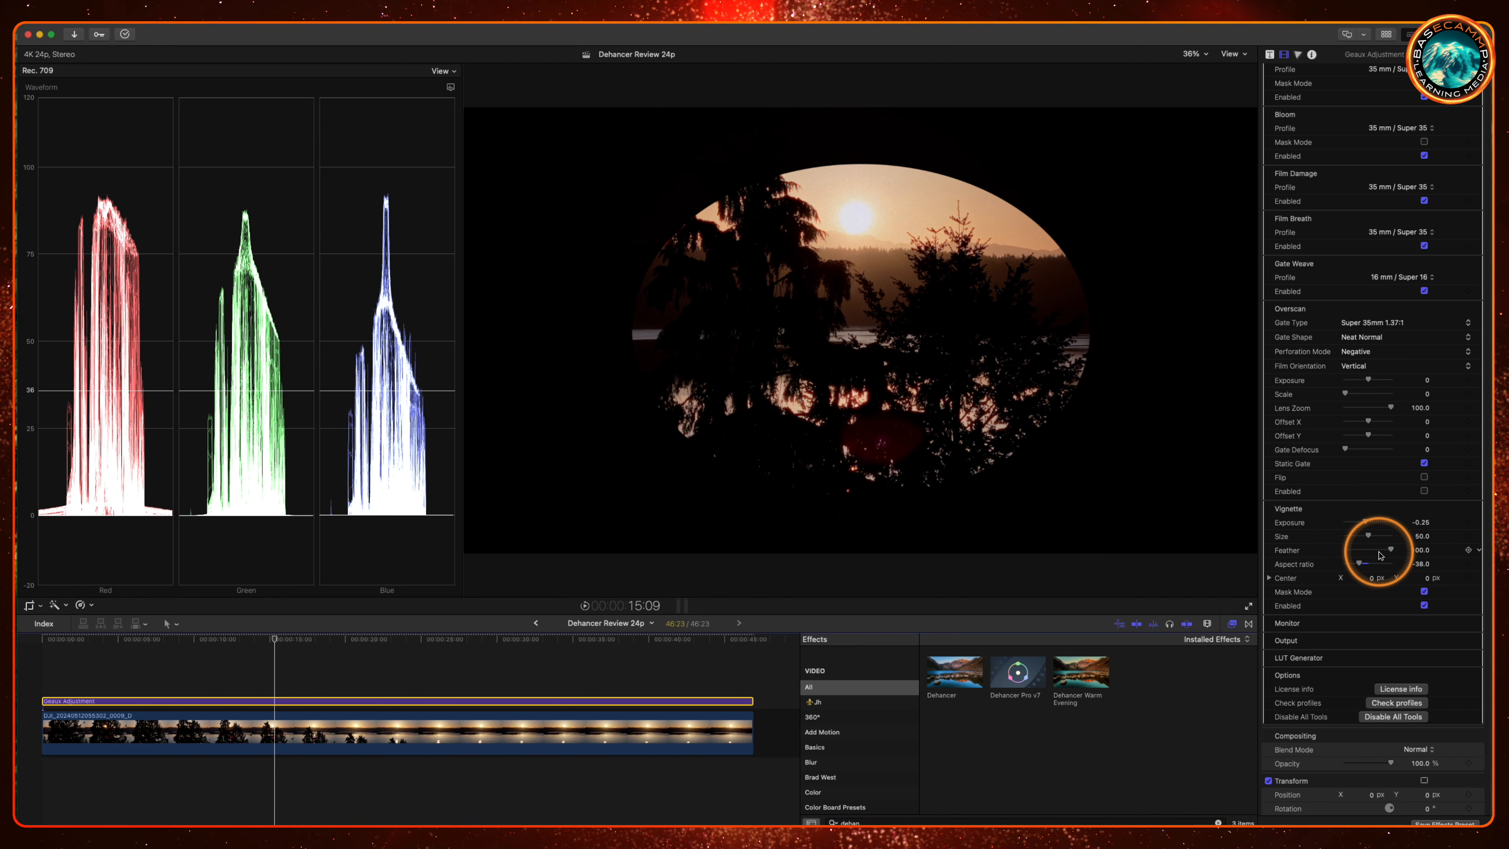
drag(1367, 537, 1363, 523)
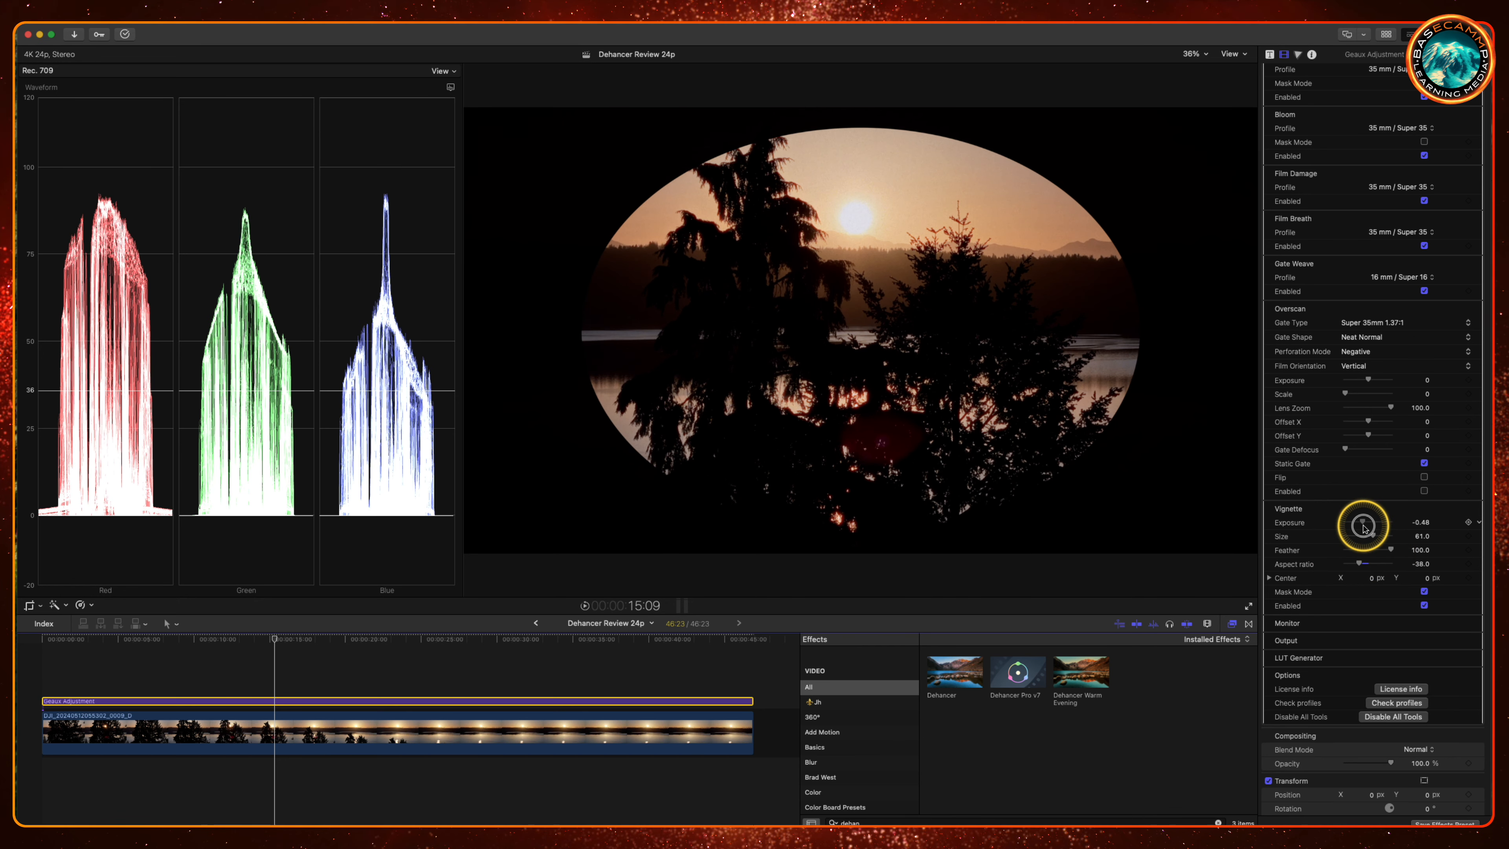
click(1424, 591)
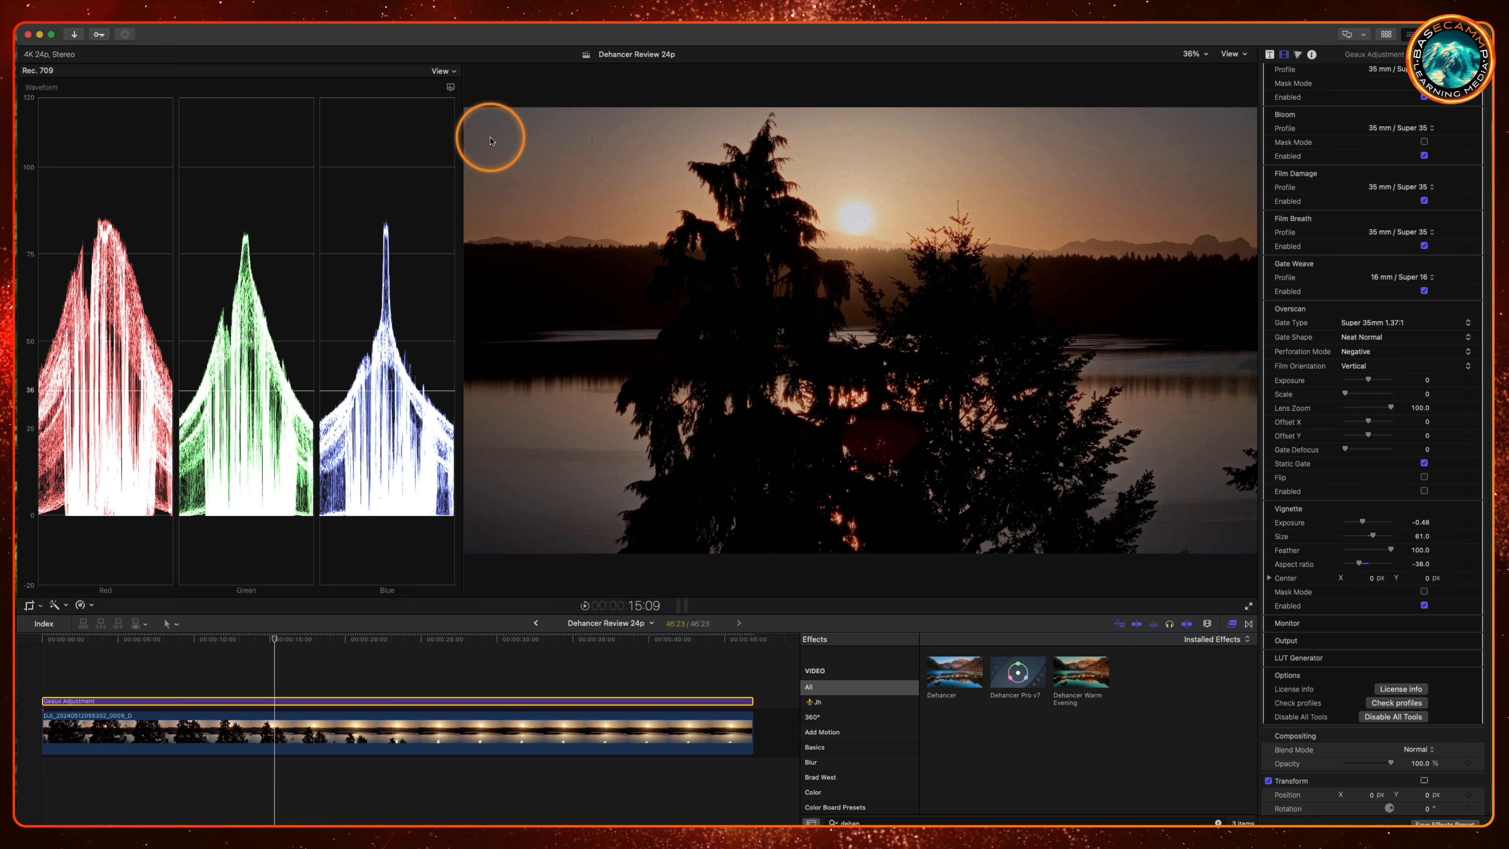
Step: Compare the image with and without the reshaped vignette, leaving it enabled
click(1424, 606)
click(1425, 606)
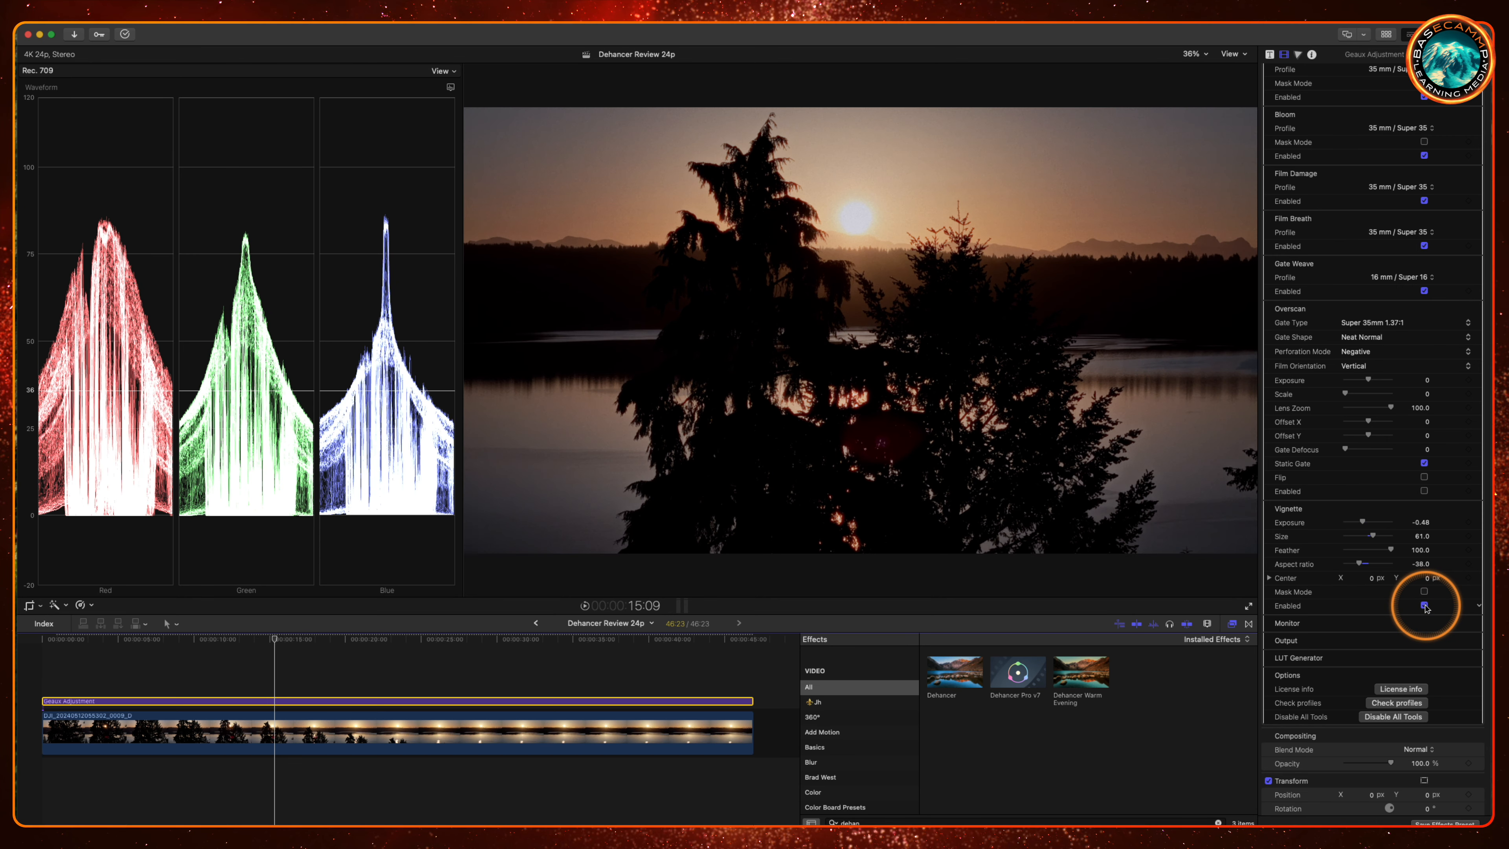
click(1425, 606)
click(1426, 607)
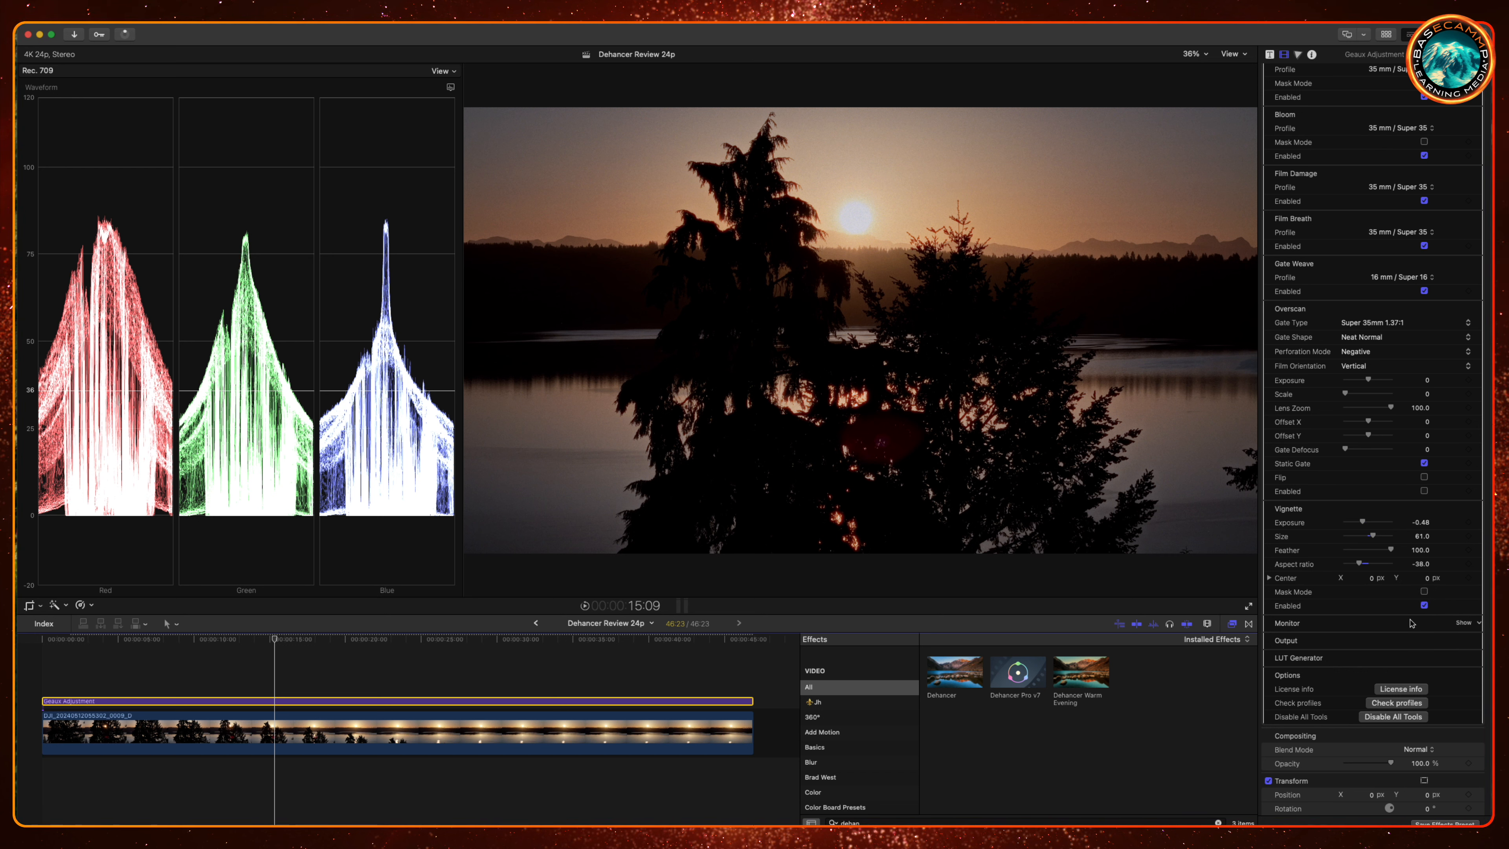
Step: Reveal the Output and Monitor settings and preview False Color IRE and Clipping indication, turning each off again
click(1462, 639)
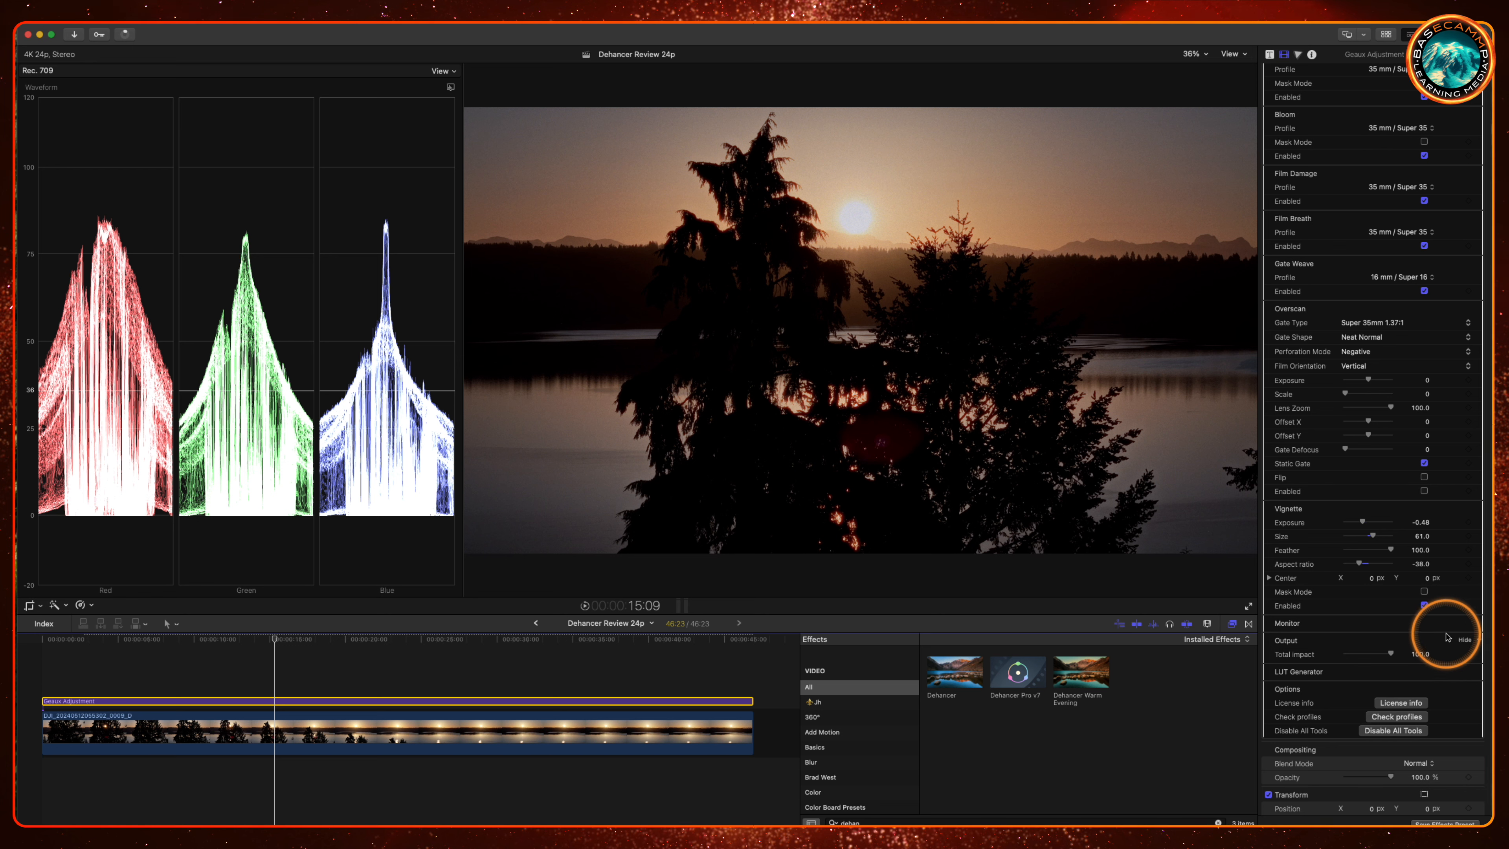
click(1458, 622)
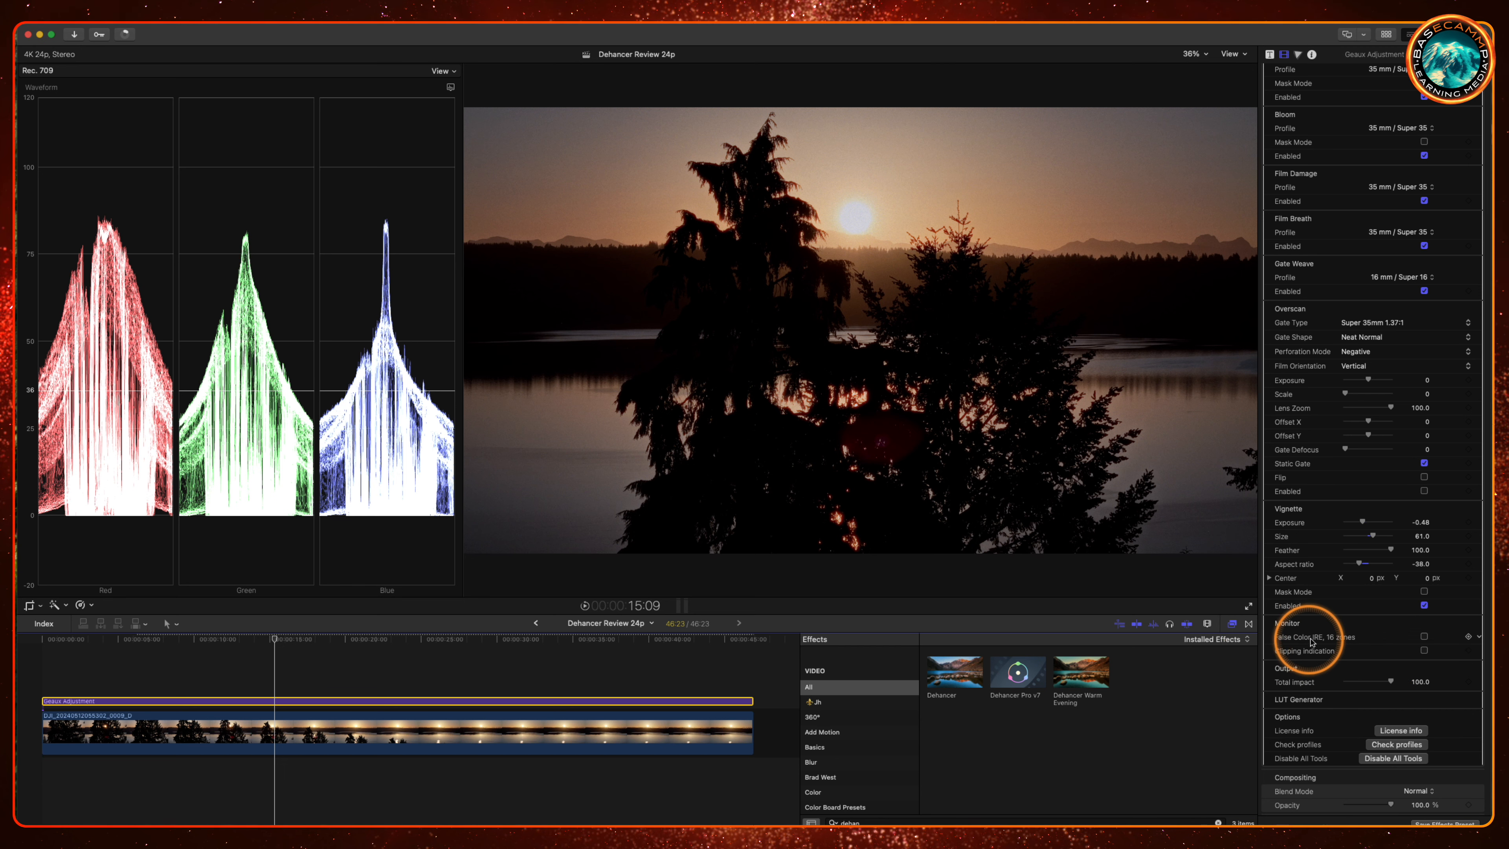
click(1424, 636)
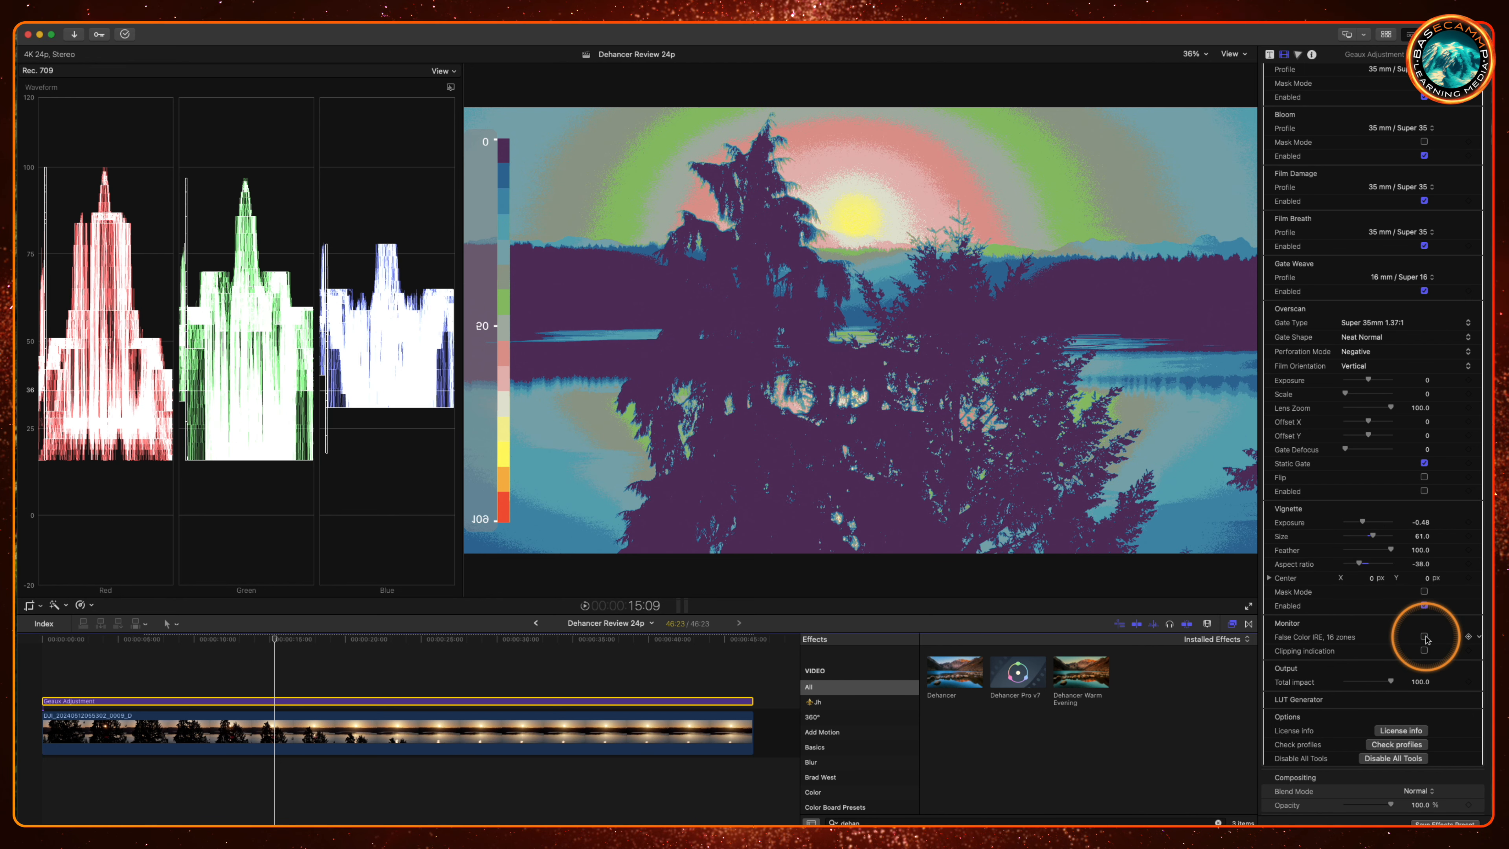
click(1423, 636)
click(1425, 651)
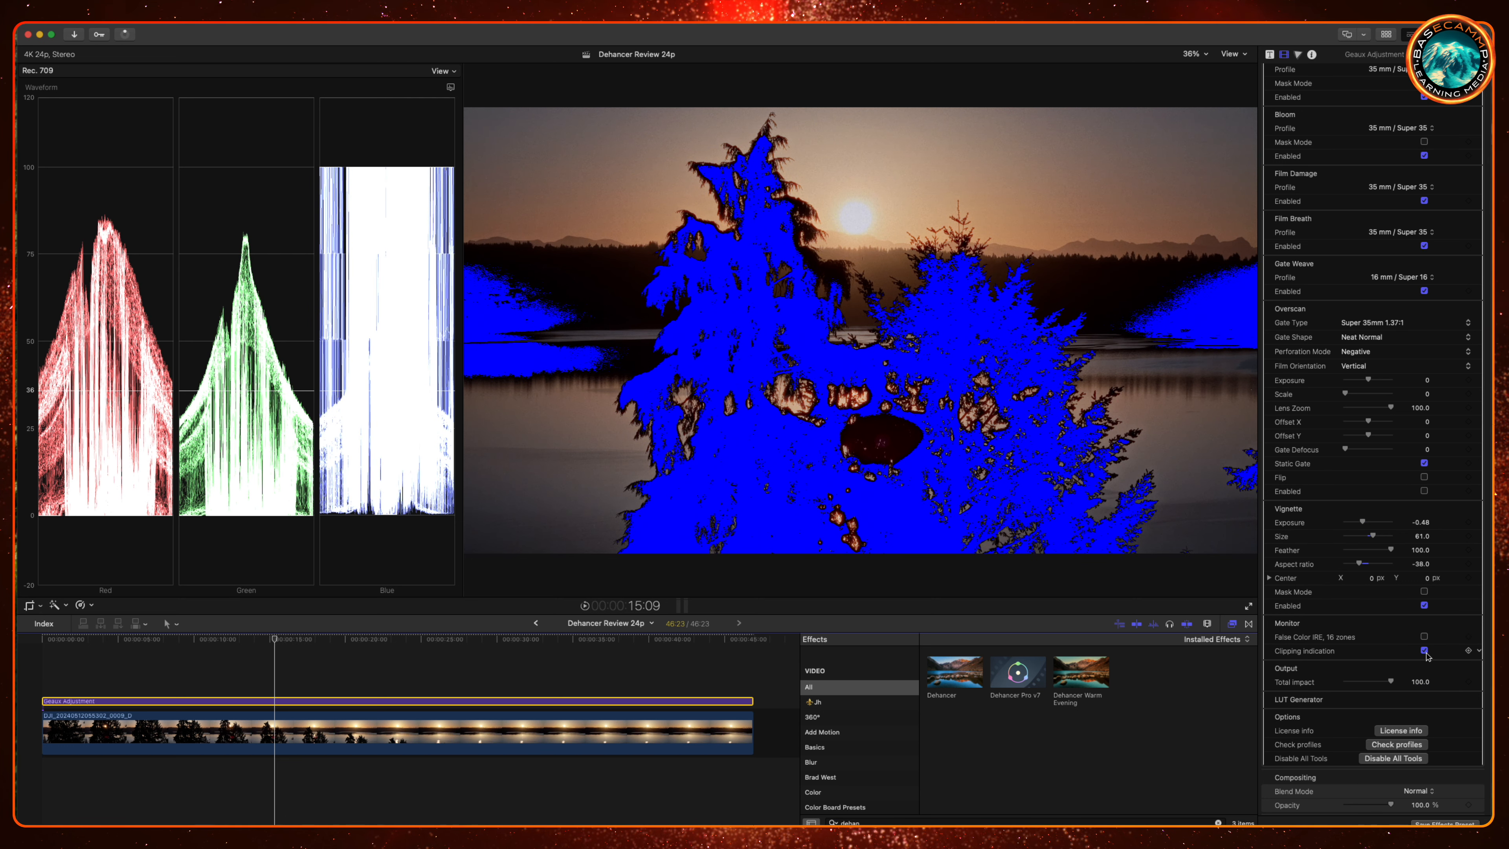
click(1424, 650)
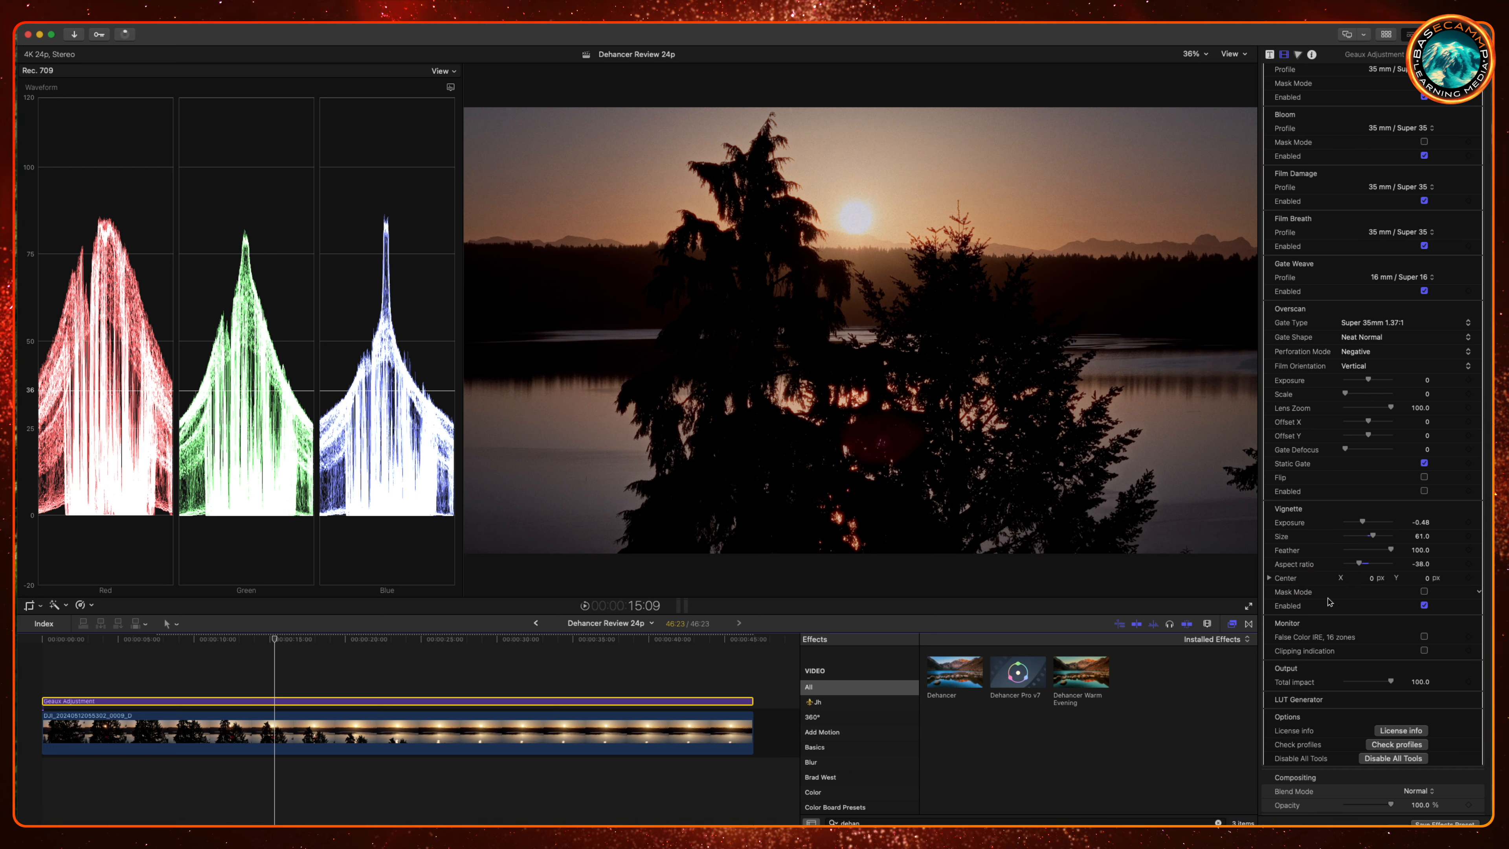
Step: Reveal the LUT Generator settings and set the LUT size to Normal (33x33x33)
scroll(1329, 602, down, 5)
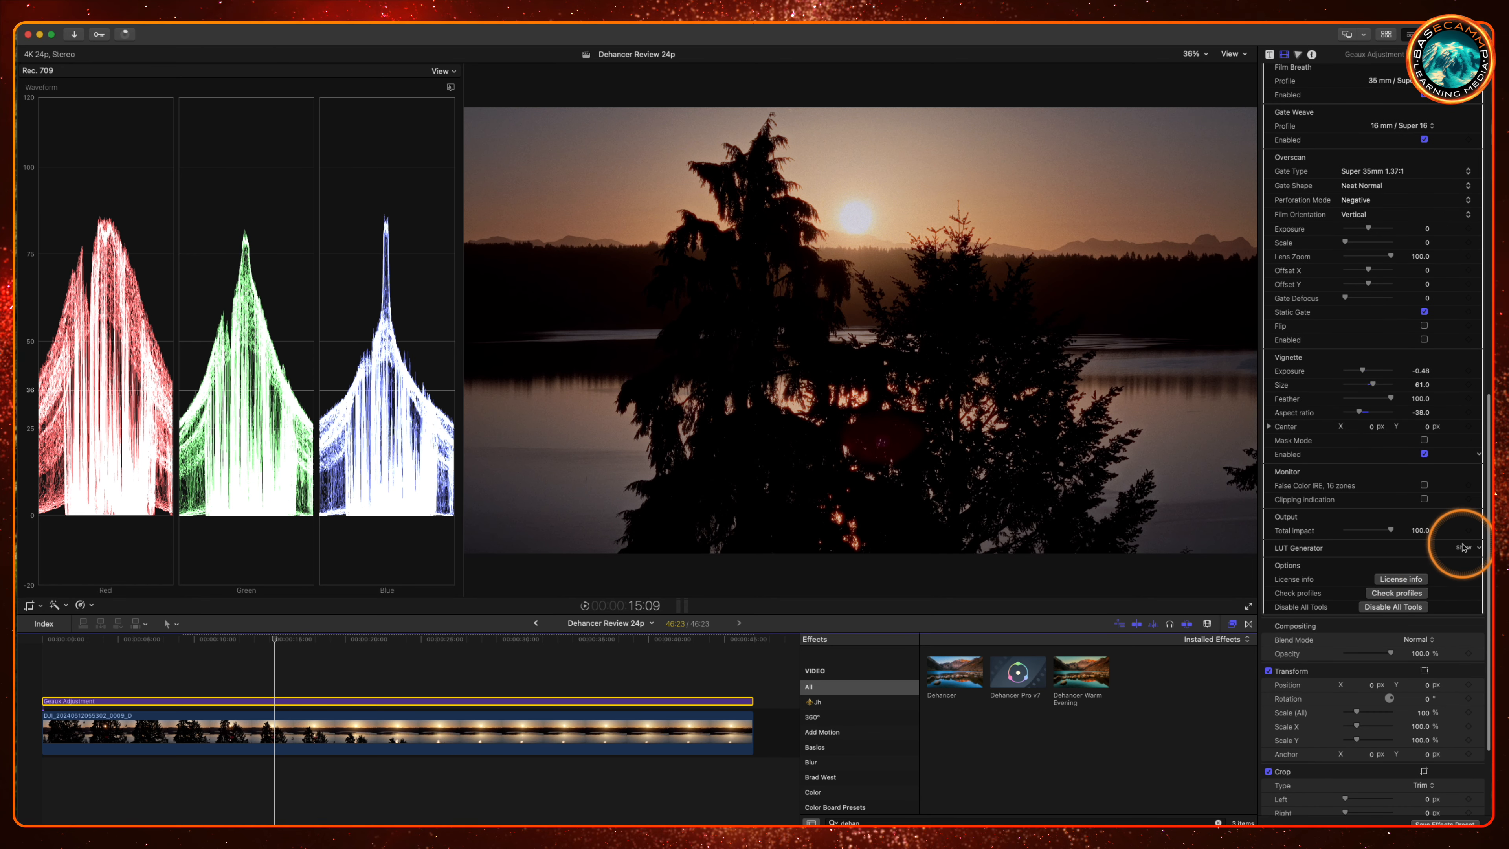
click(1463, 547)
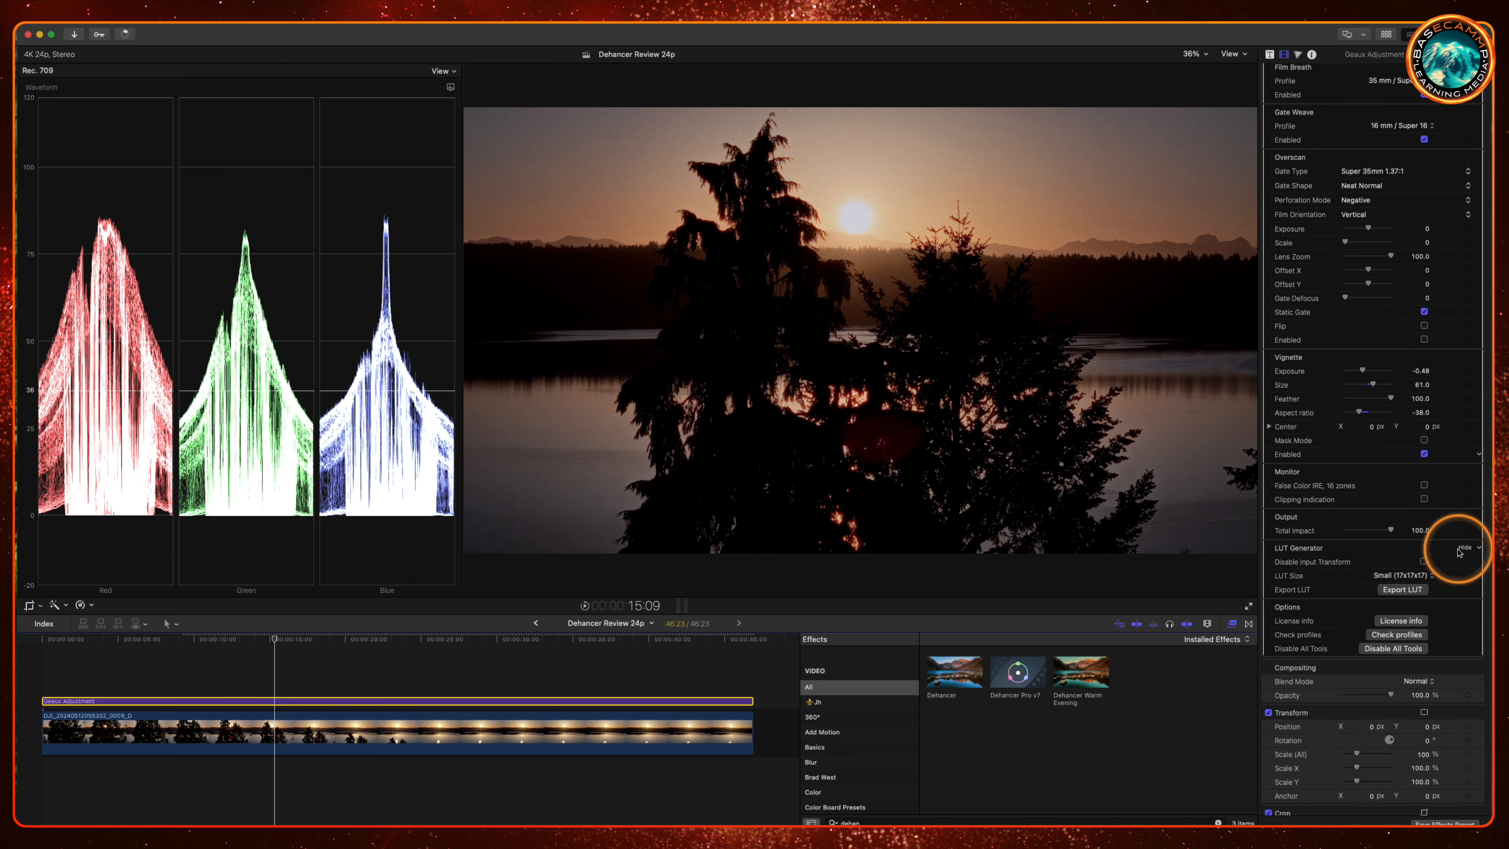
click(1403, 575)
click(1395, 591)
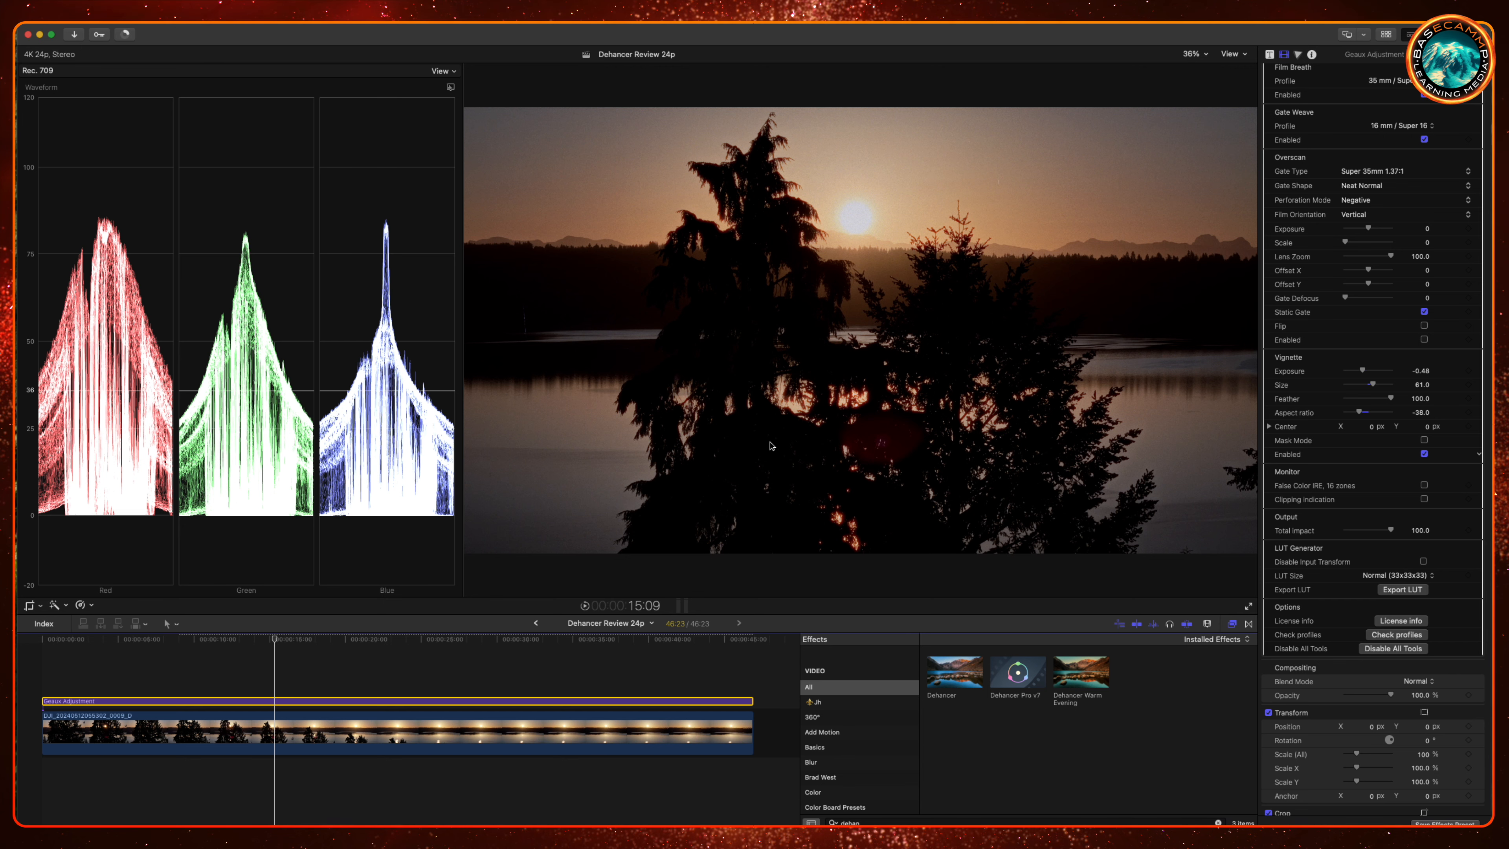
Step: Warm the image by raising Temperature Comp. to 100, and move the playhead to about 20:10
scroll(1347, 303, up, 15)
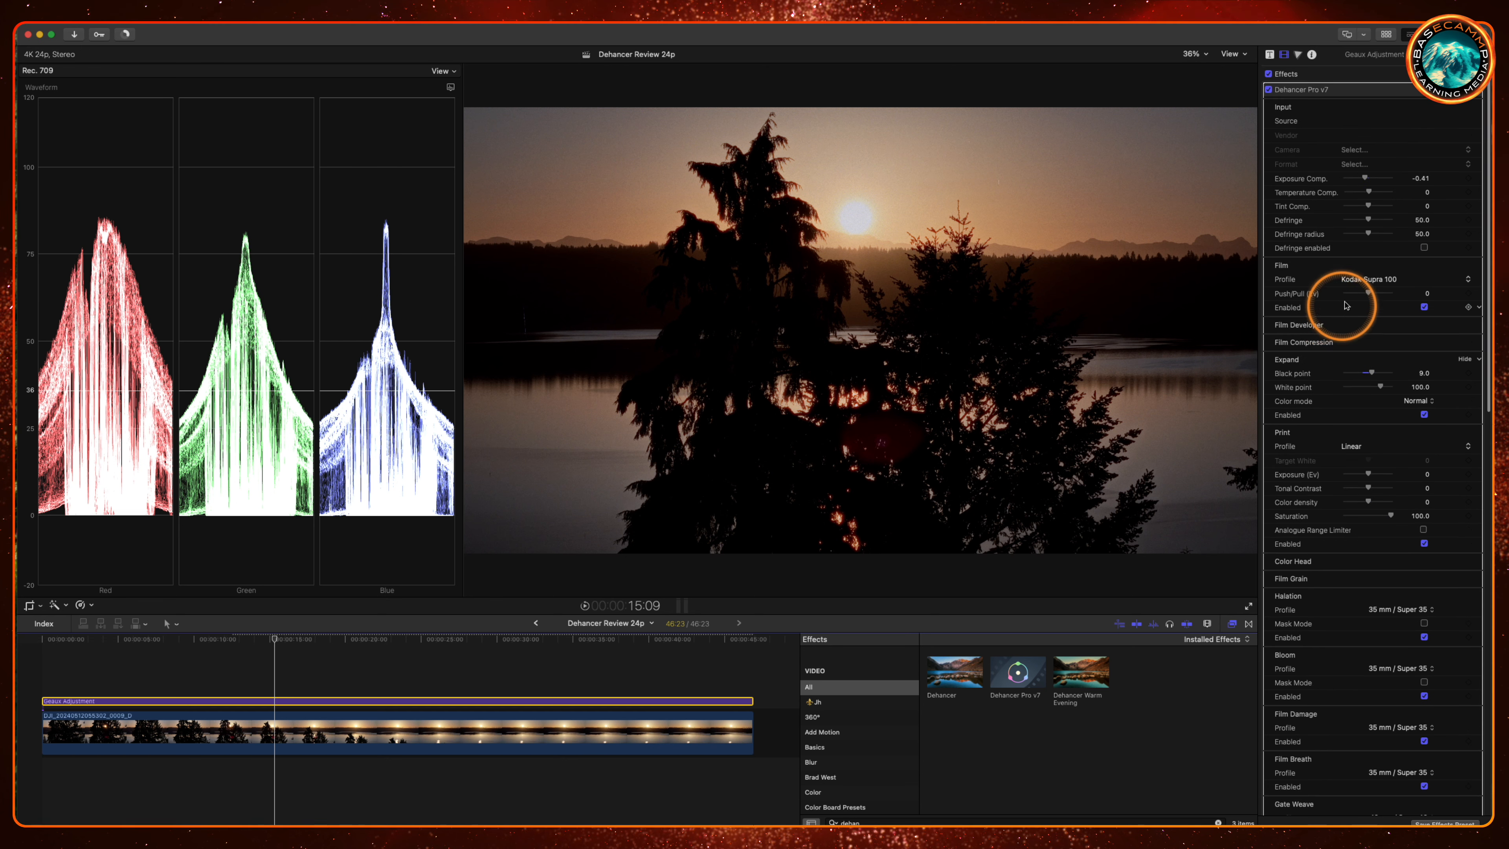
drag(1368, 192, 1401, 204)
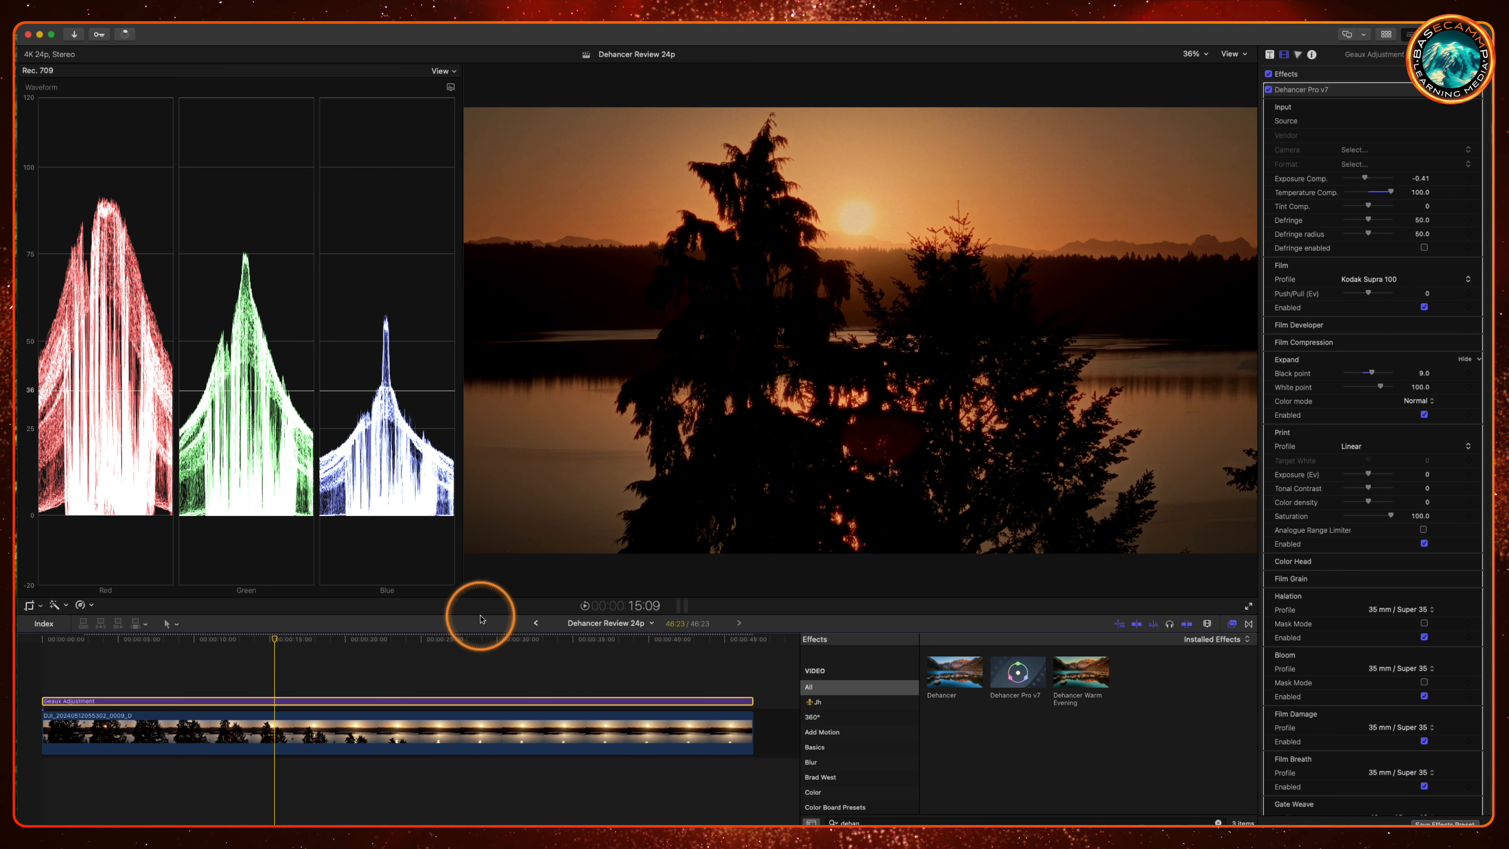
drag(269, 642, 352, 654)
scroll(356, 652, right, 1)
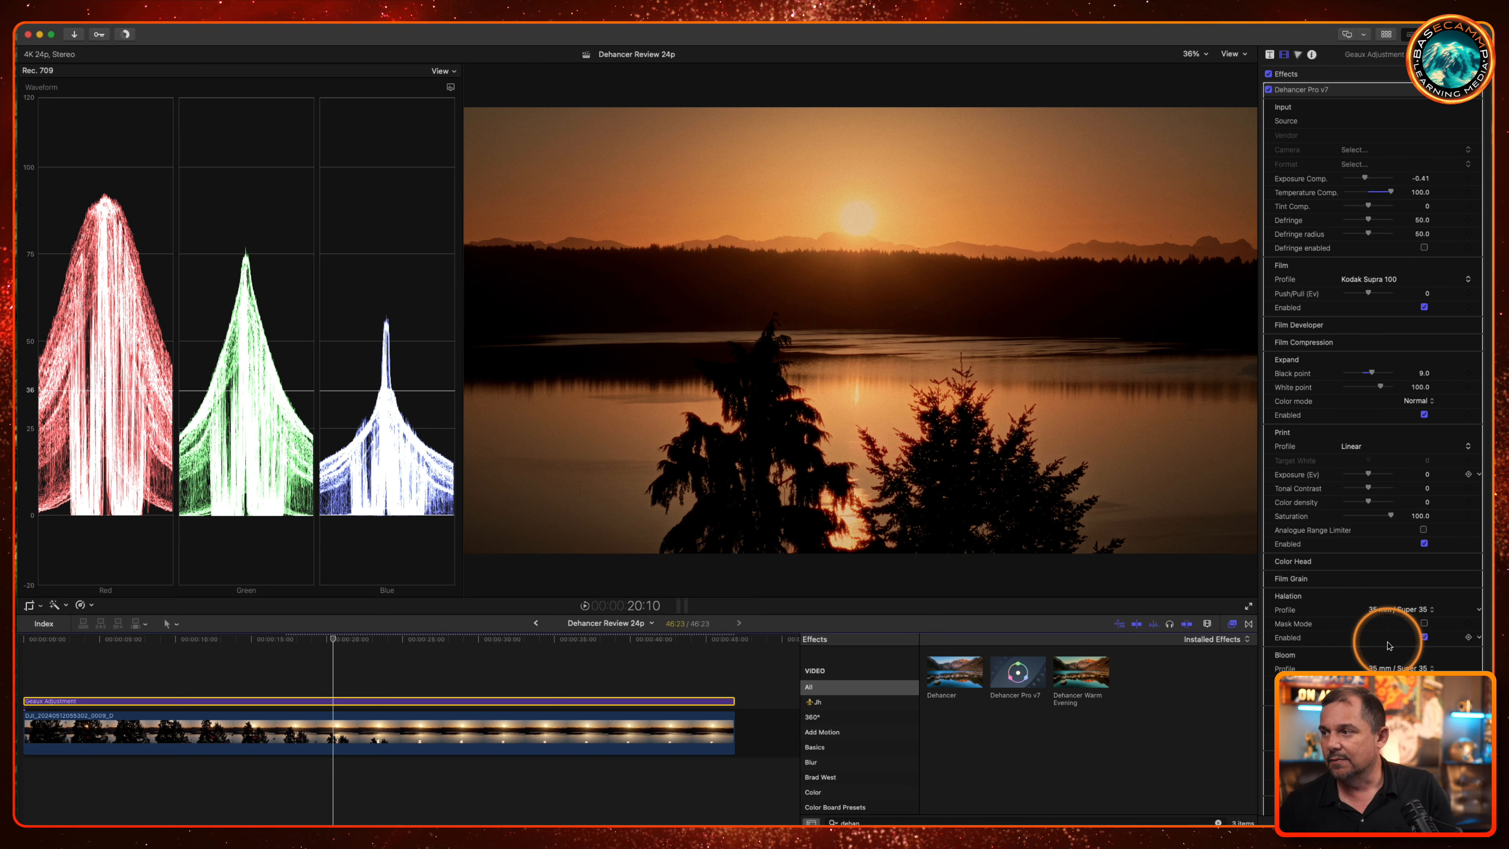
Step: Change the Film Damage profile to Custom and look through its dust, hairs and scratches settings
click(1386, 618)
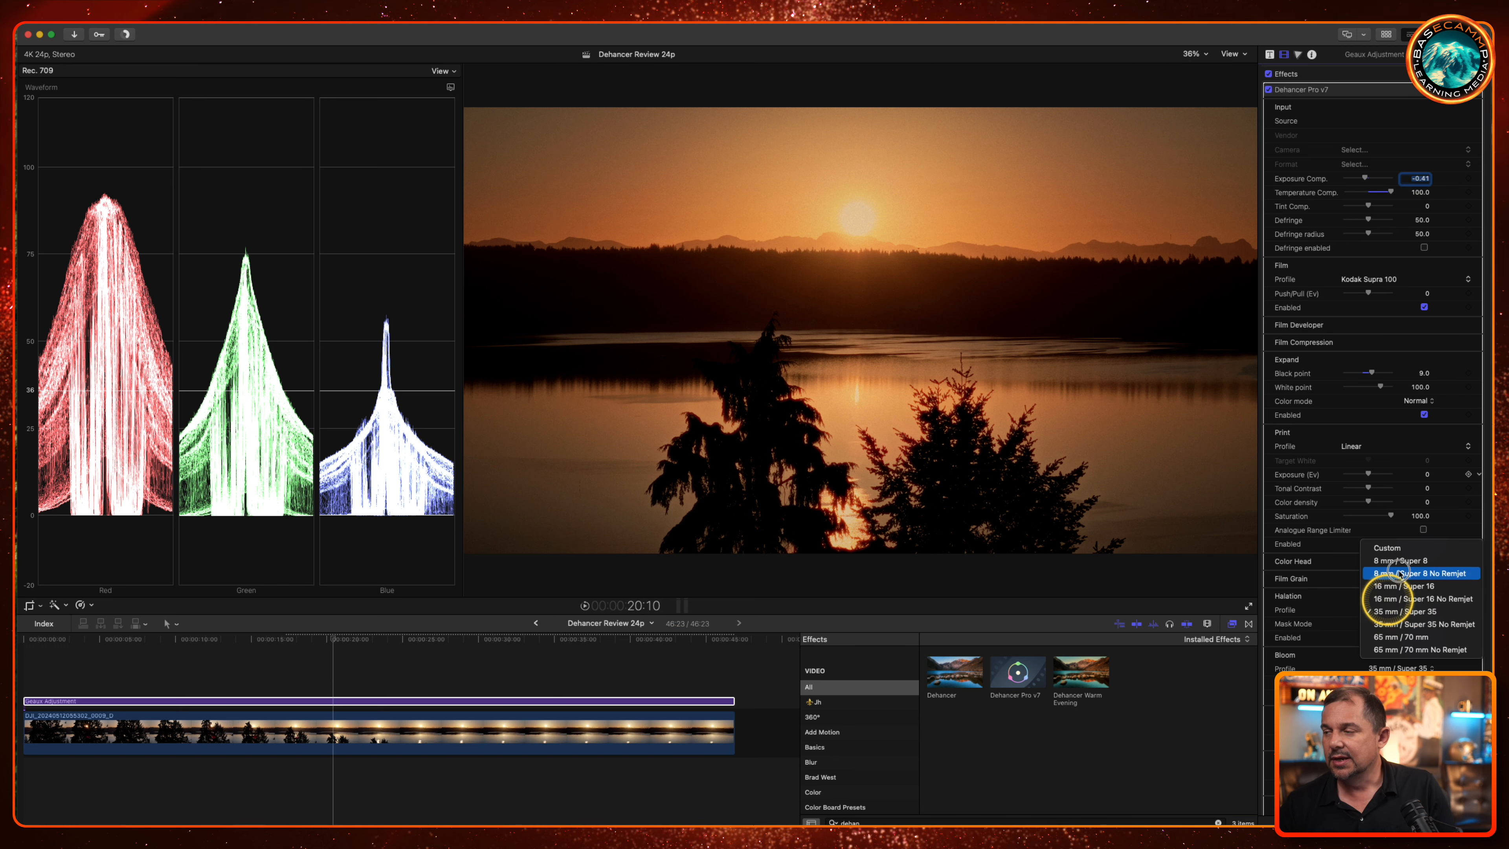
click(1385, 612)
scroll(1388, 538, down, 3)
click(1397, 609)
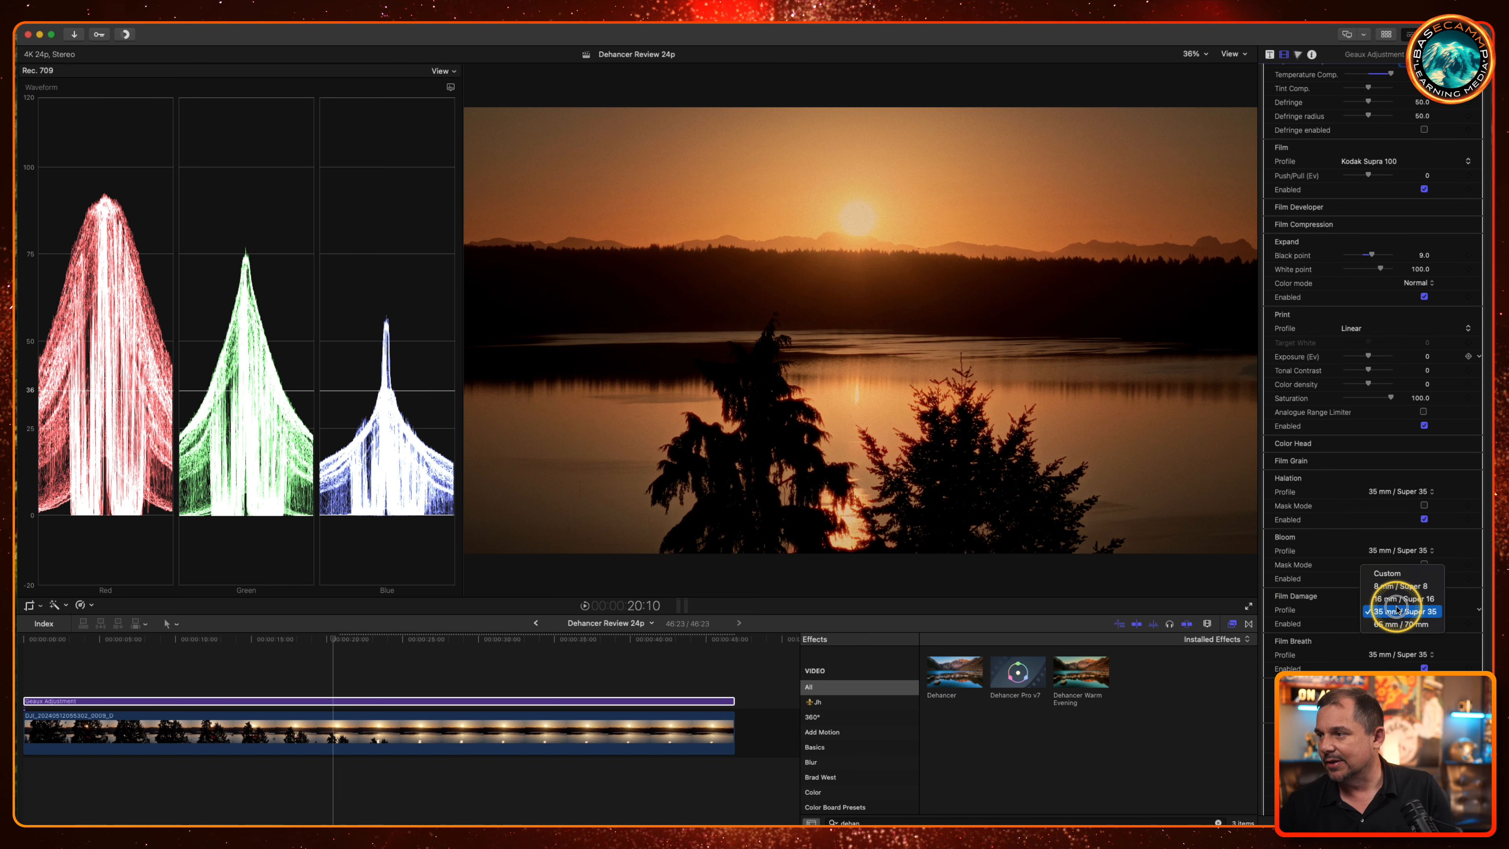
click(1392, 573)
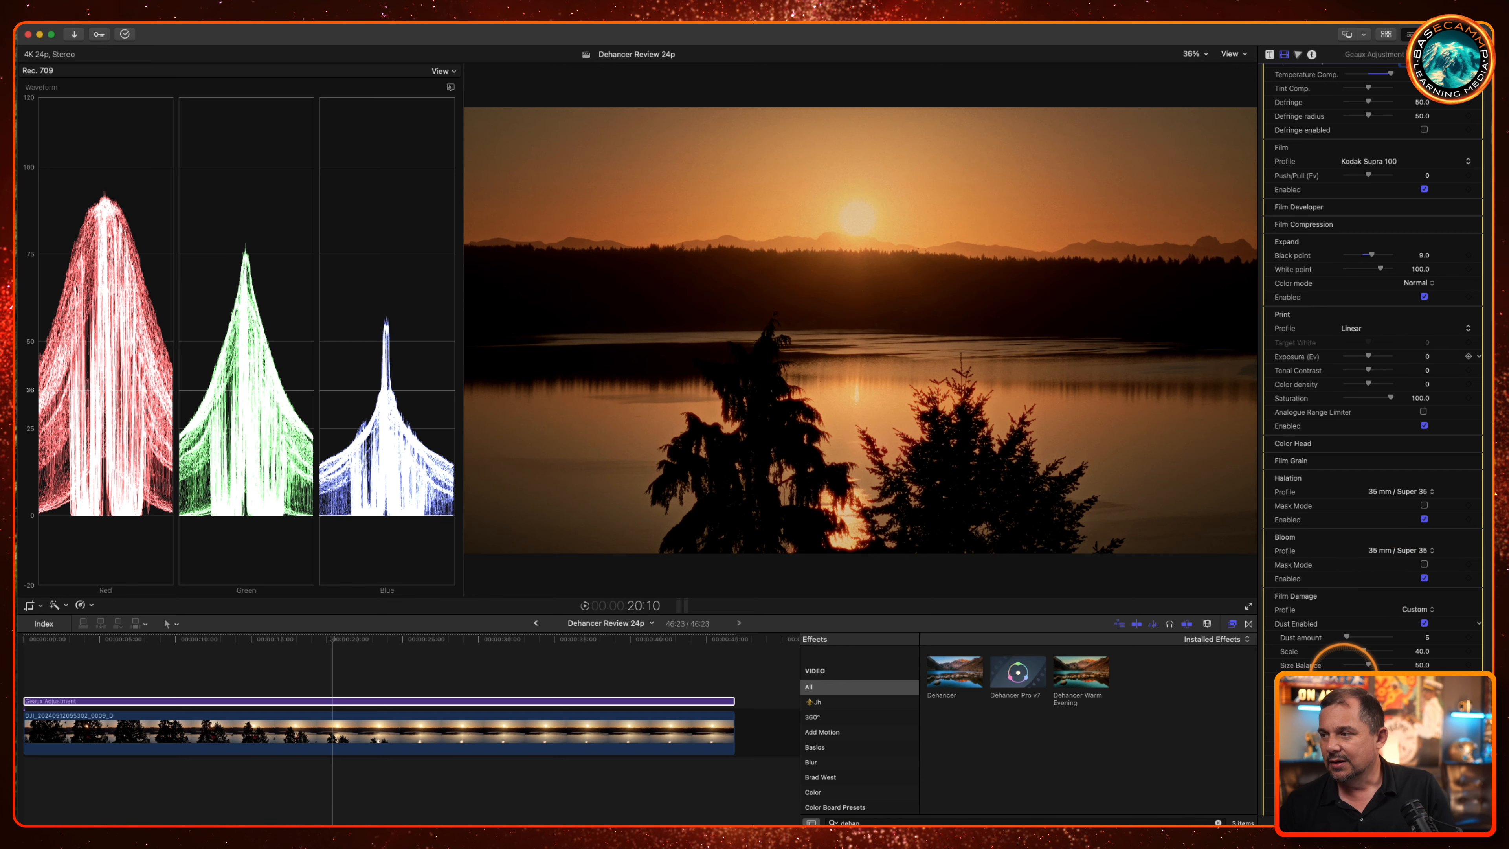
scroll(1337, 587, down, 10)
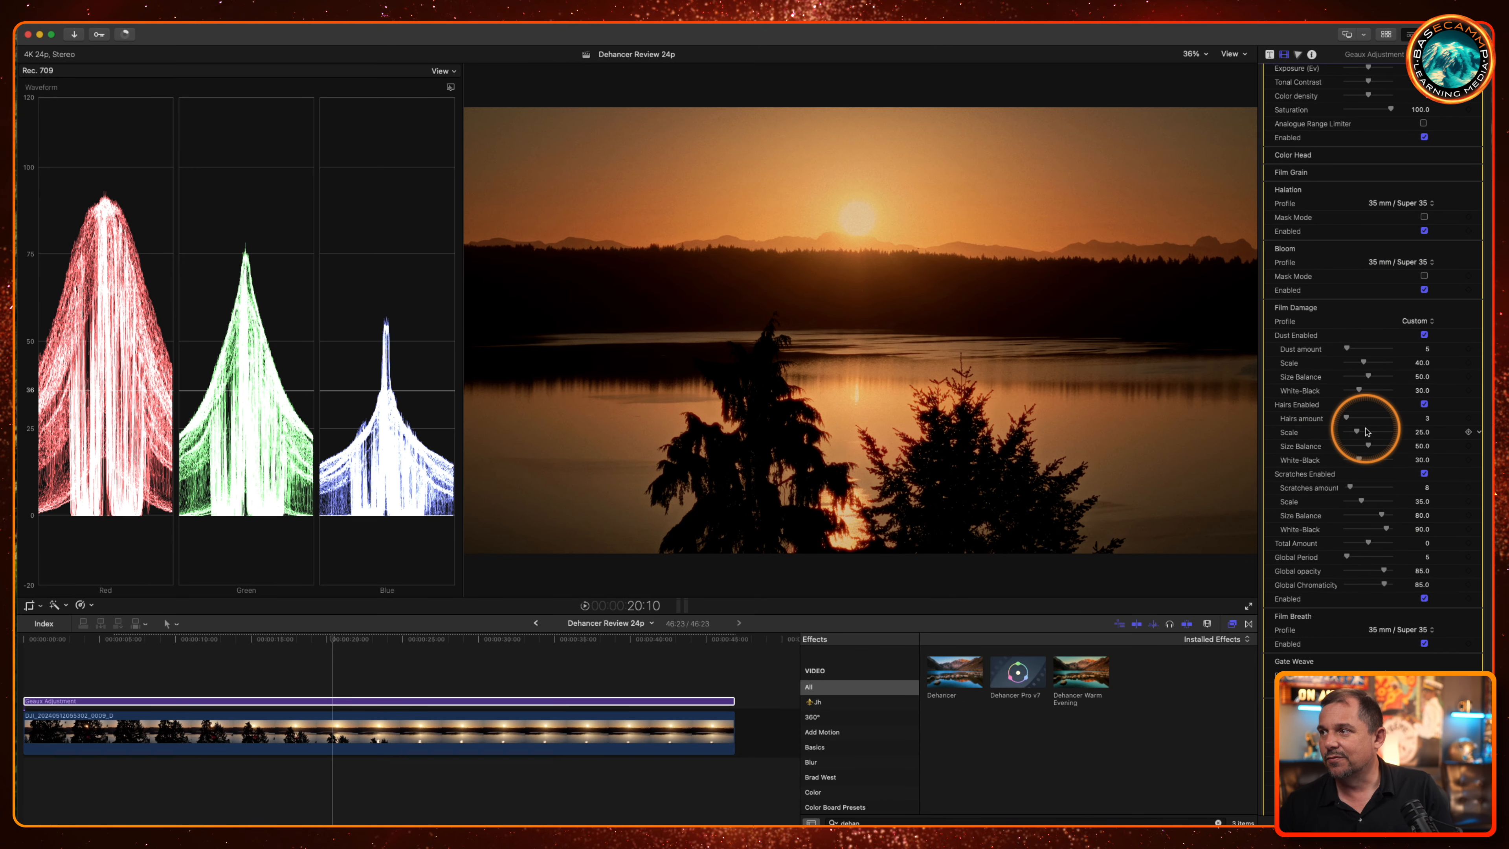
scroll(1367, 432, up, 1)
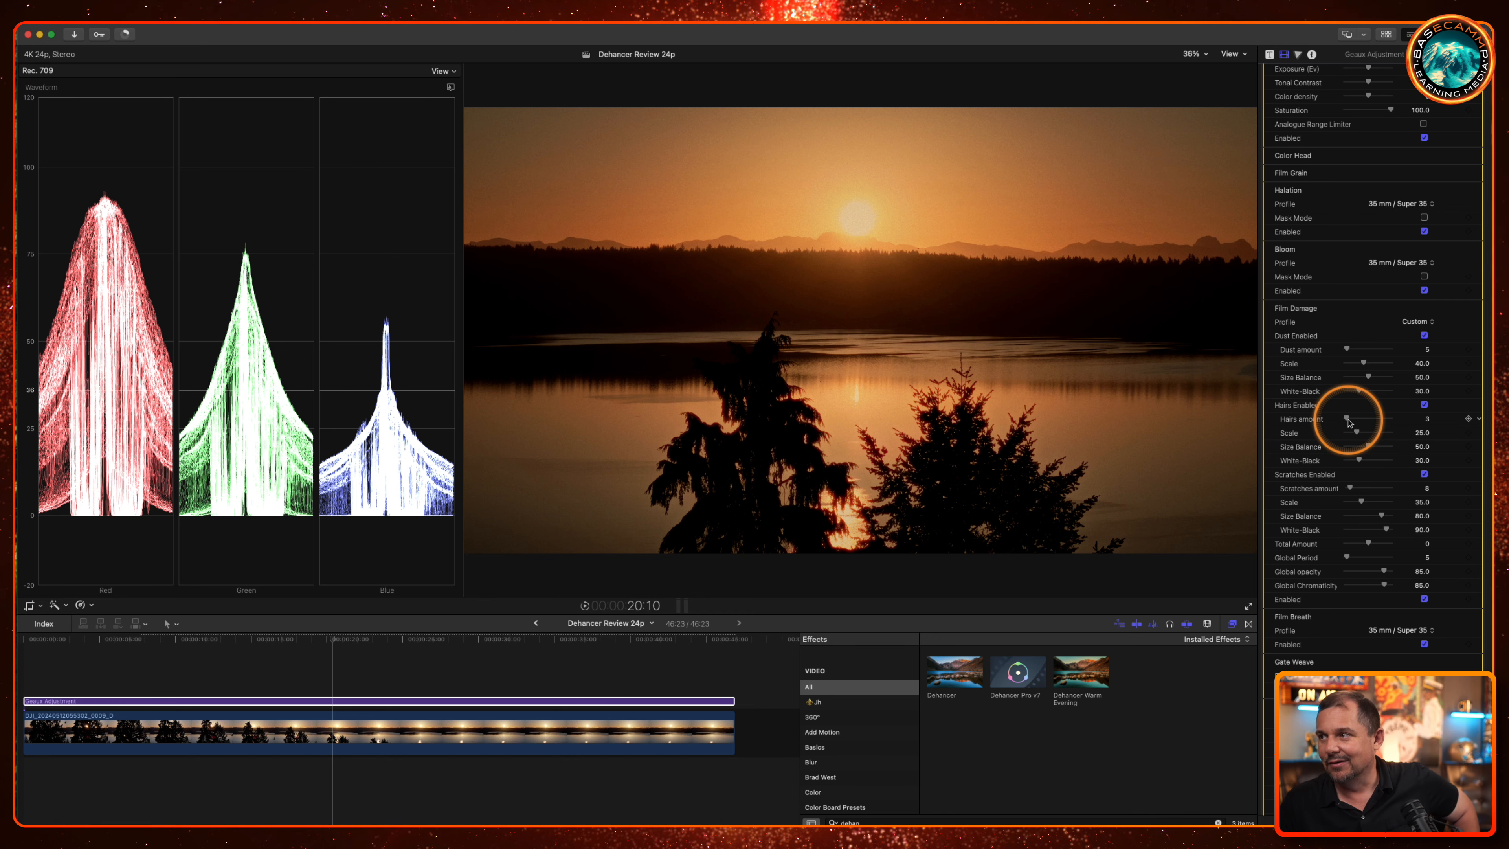
Step: Try a much higher Hairs amount in Film Damage and set it back to 3, keeping the Custom profile
drag(1348, 422, 1379, 423)
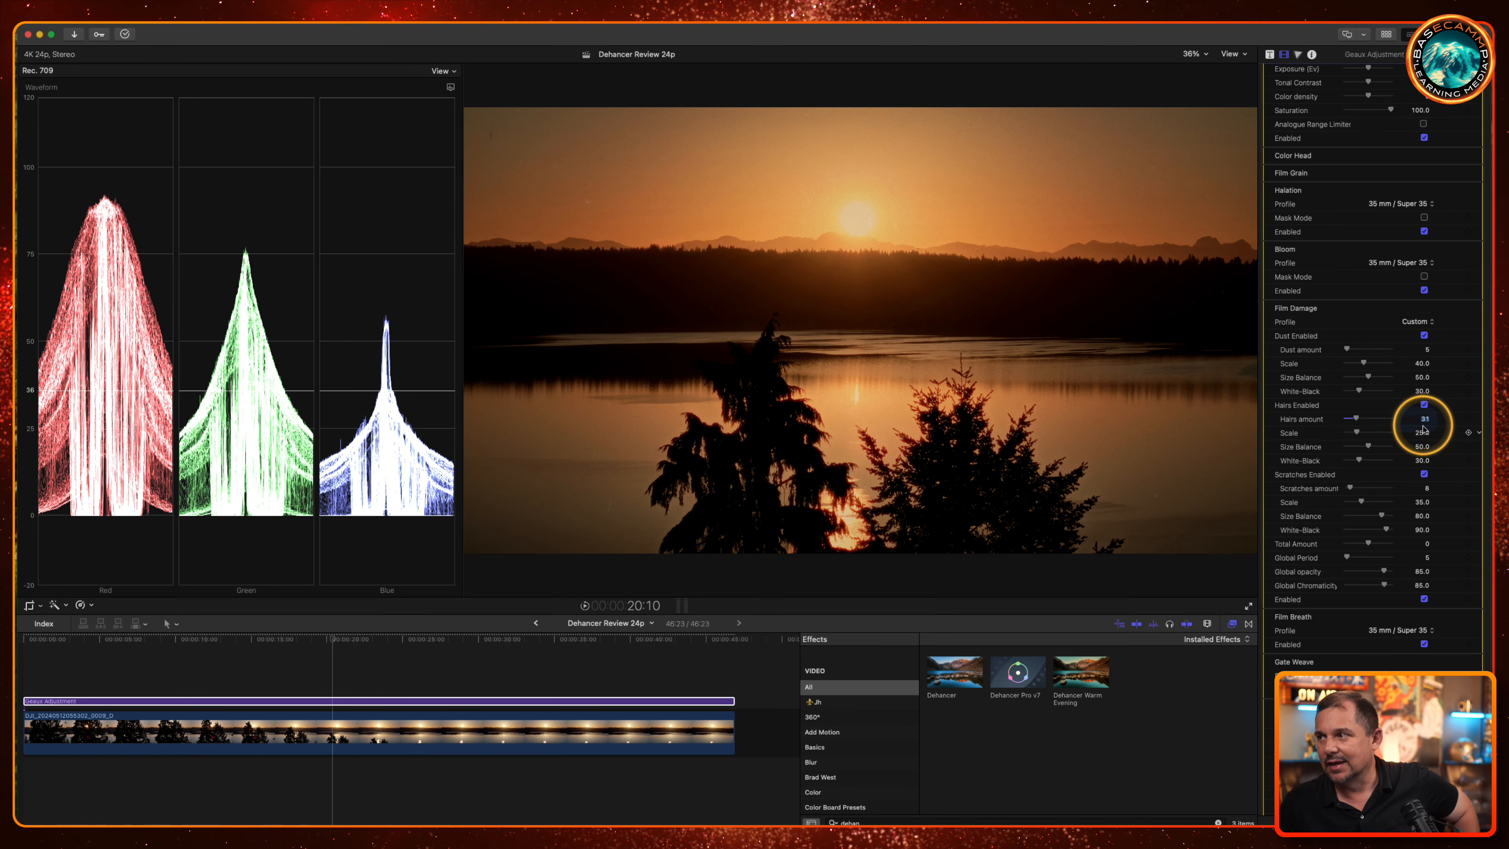
click(1423, 426)
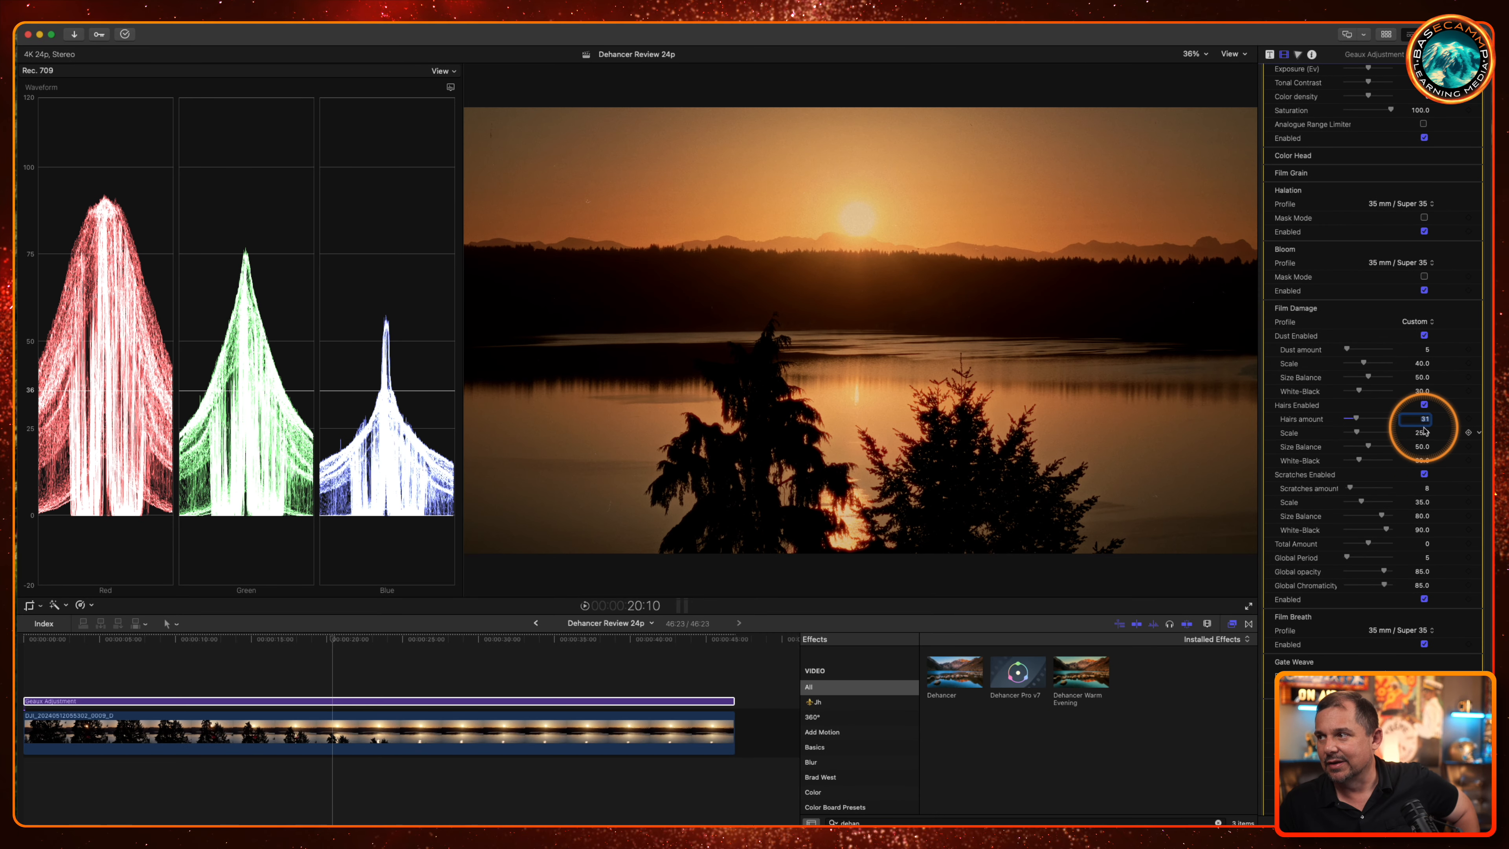
text(3)
click(1418, 323)
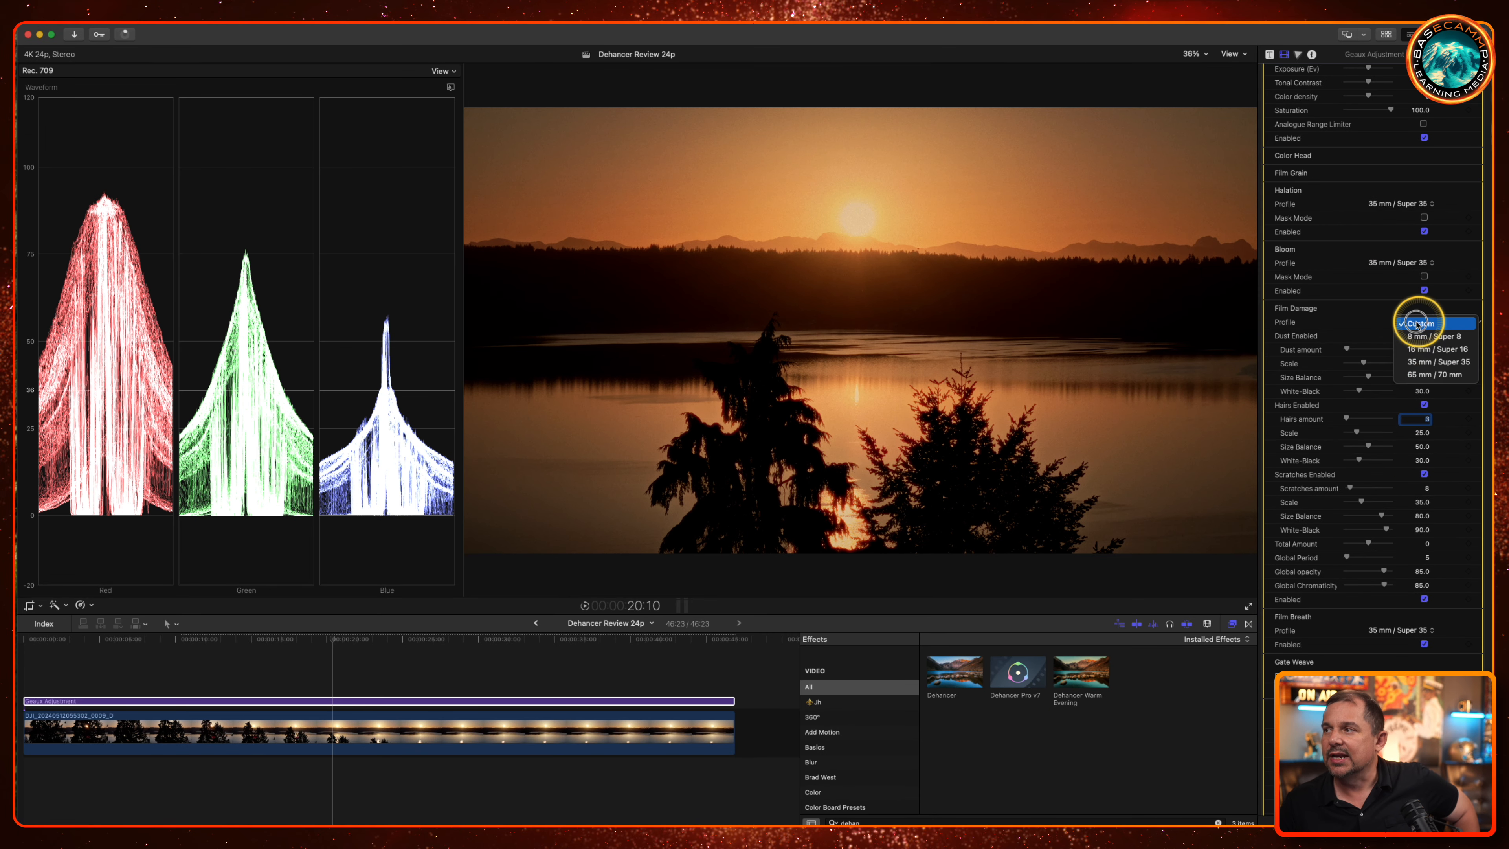
click(1319, 321)
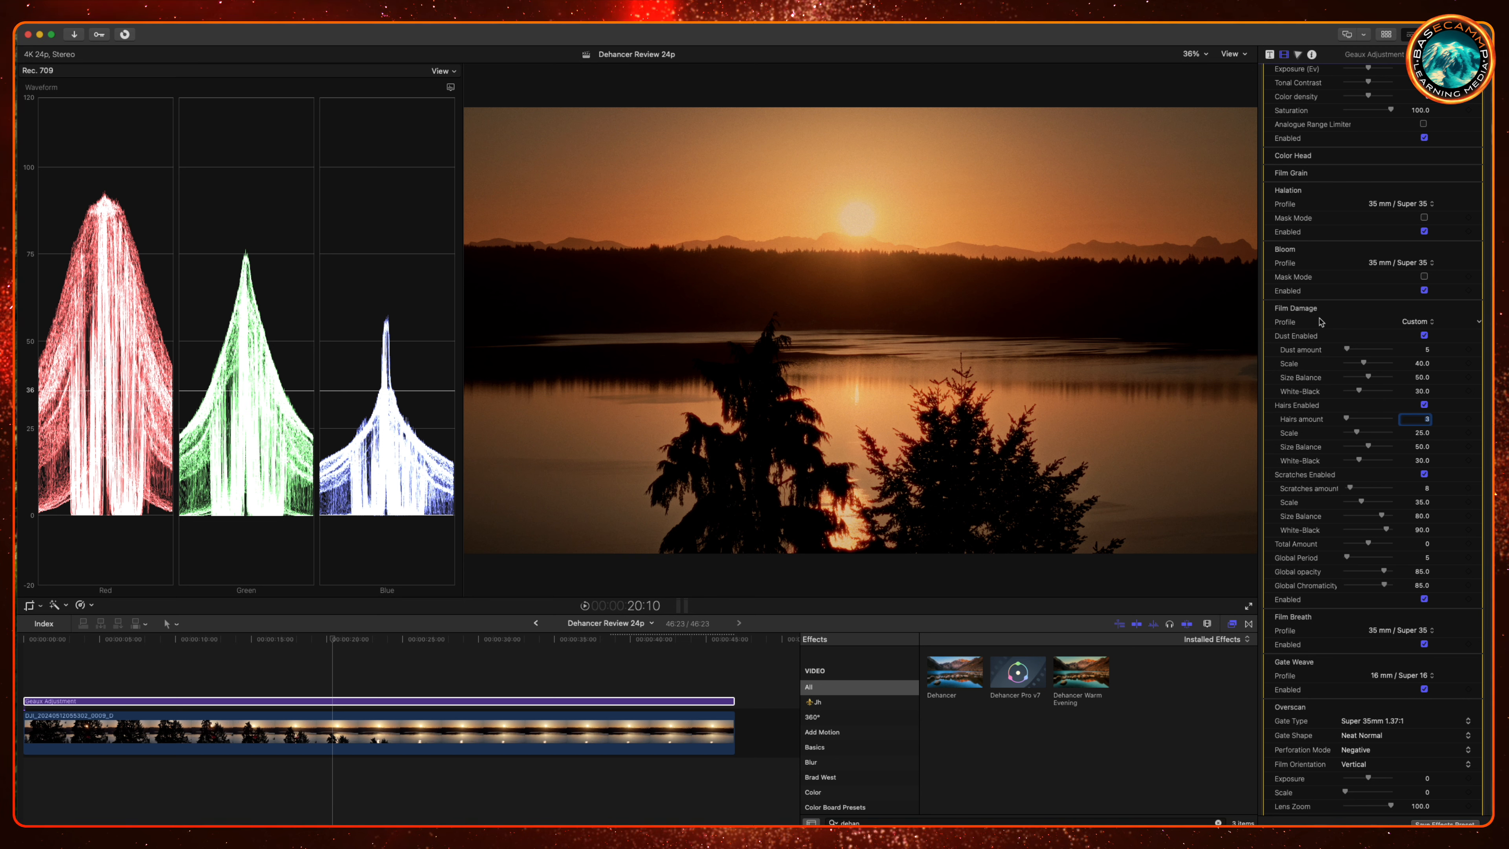
Step: Set the input source of the lamp post clip's effect to Choose Camera with DJI as the vendor
scroll(1339, 319, up, 10)
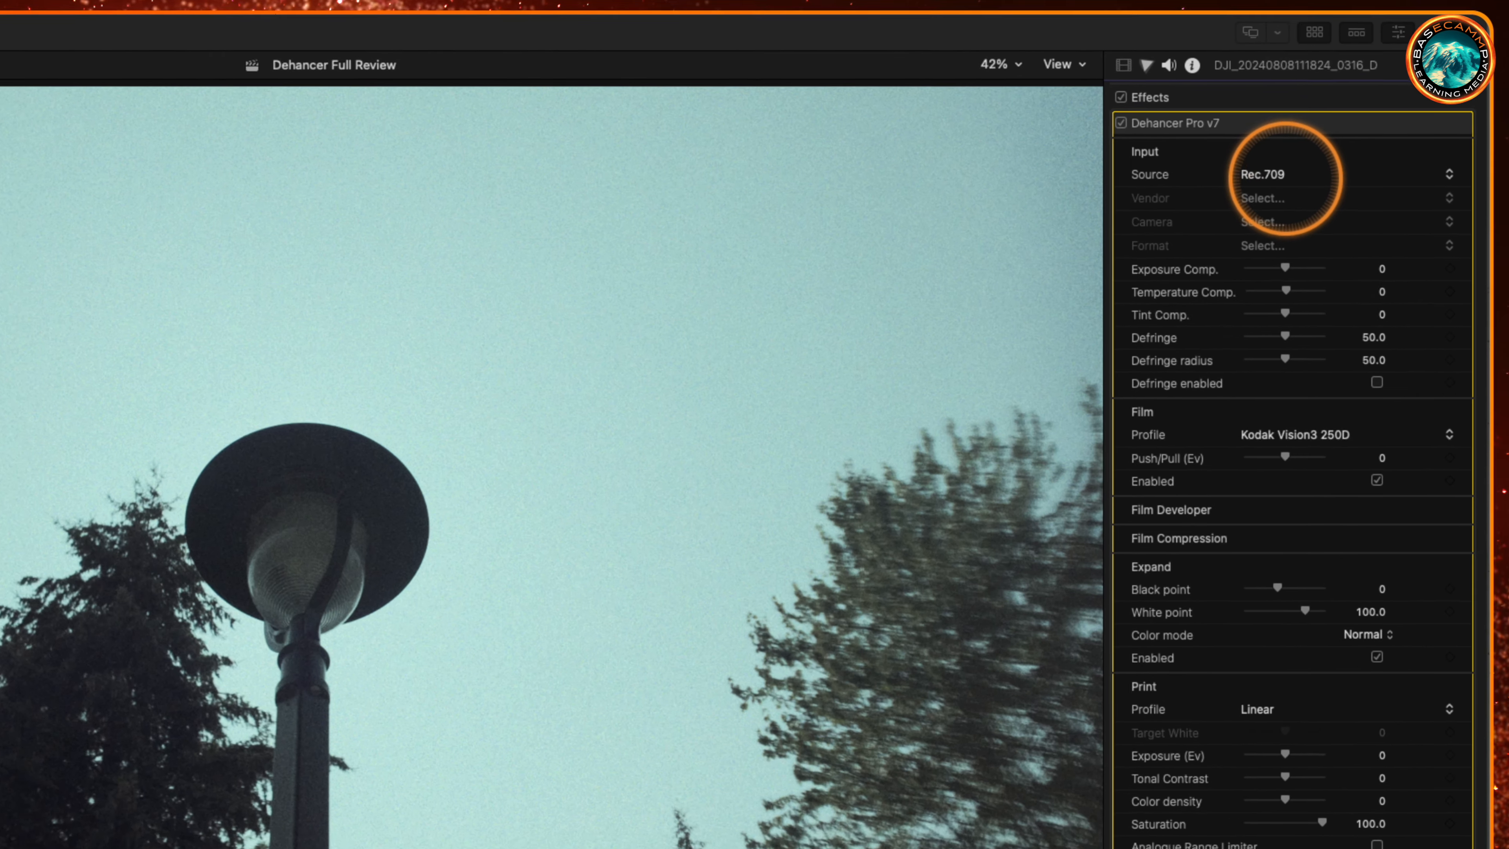
click(1310, 143)
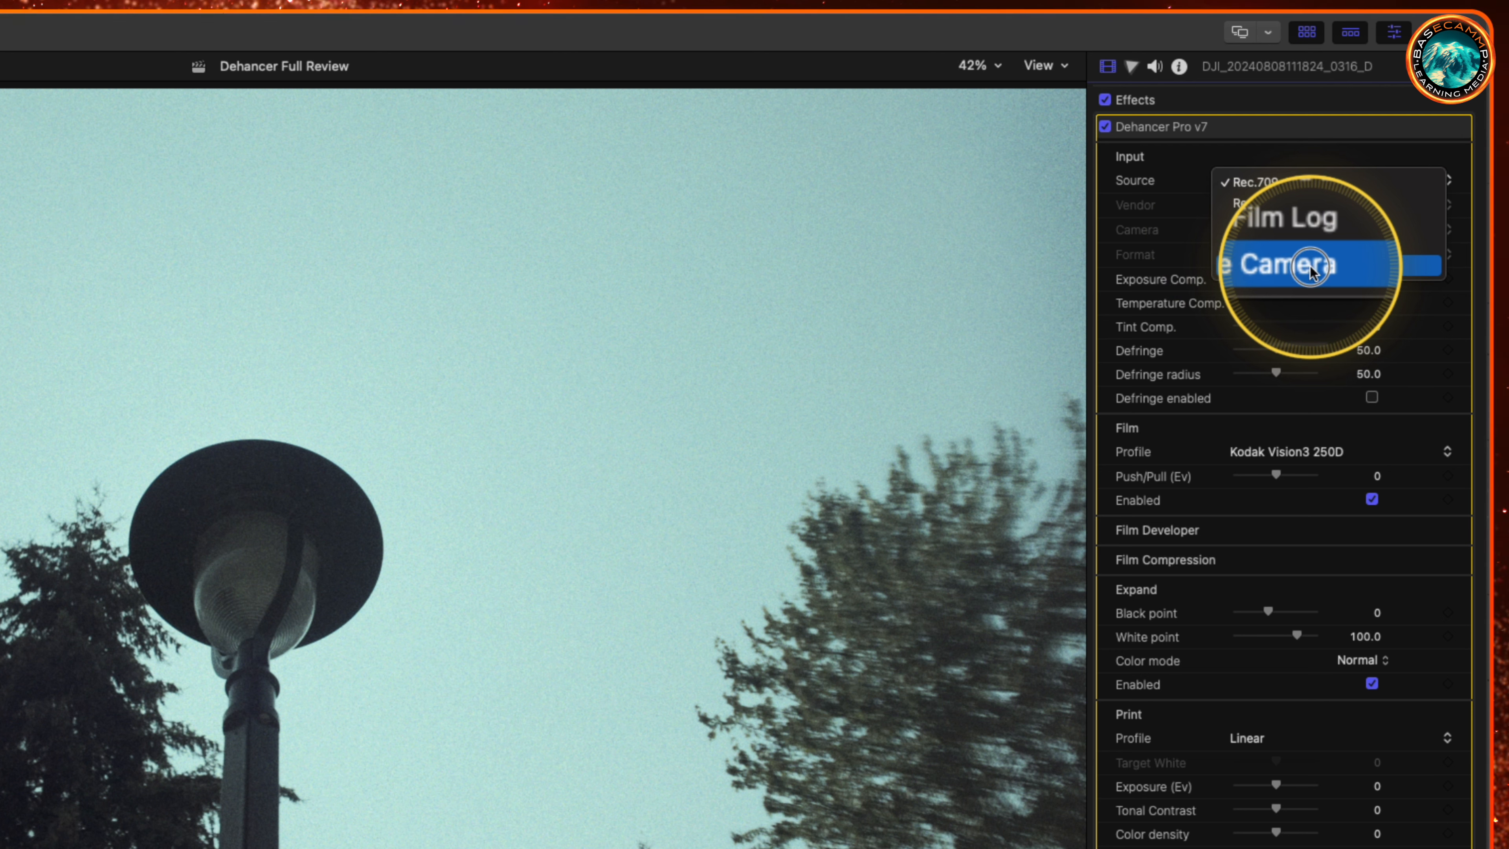
click(1250, 267)
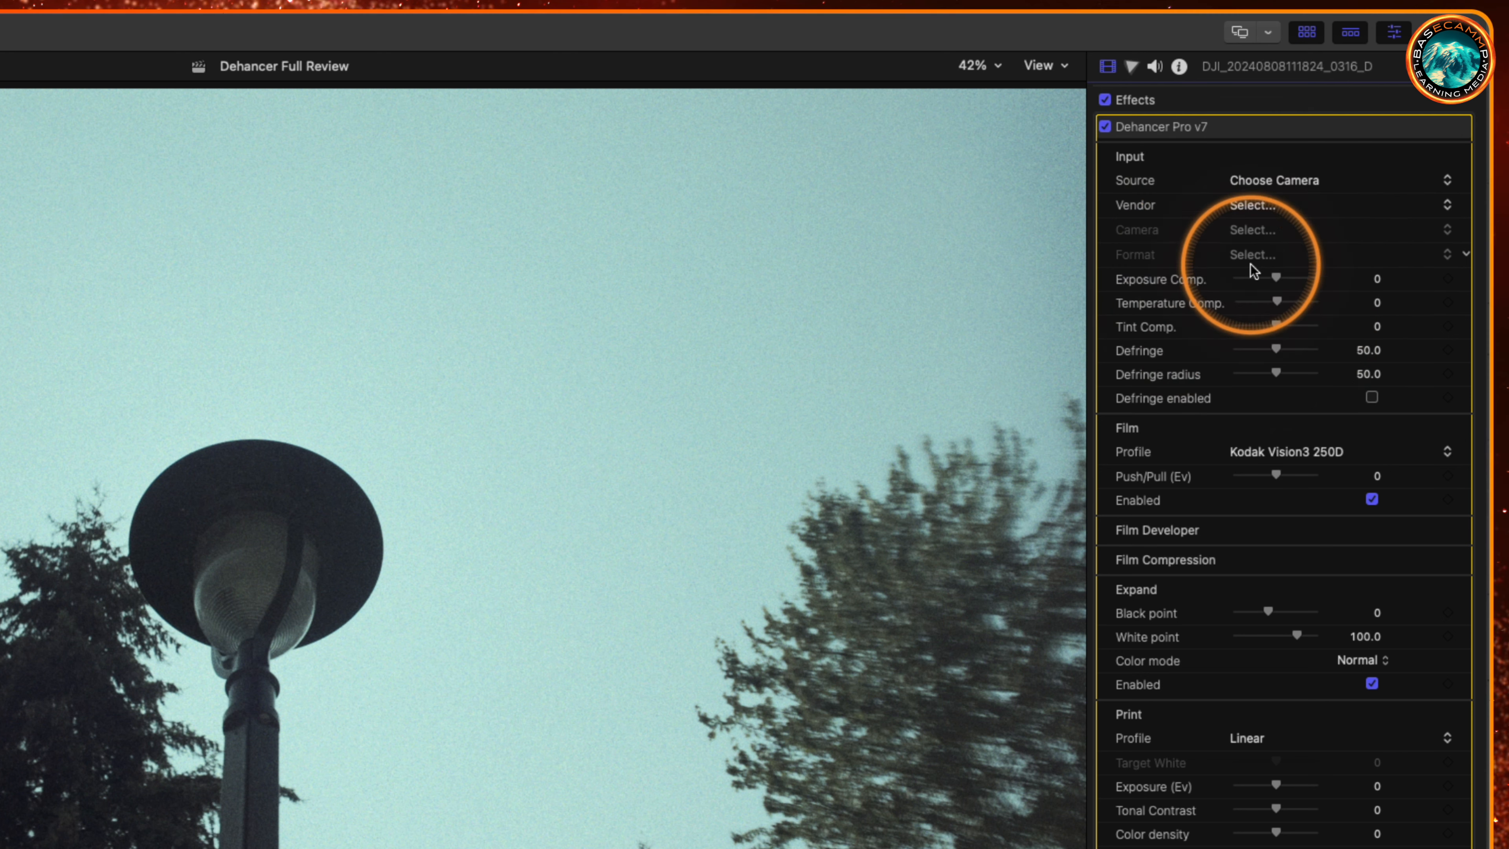
click(1240, 208)
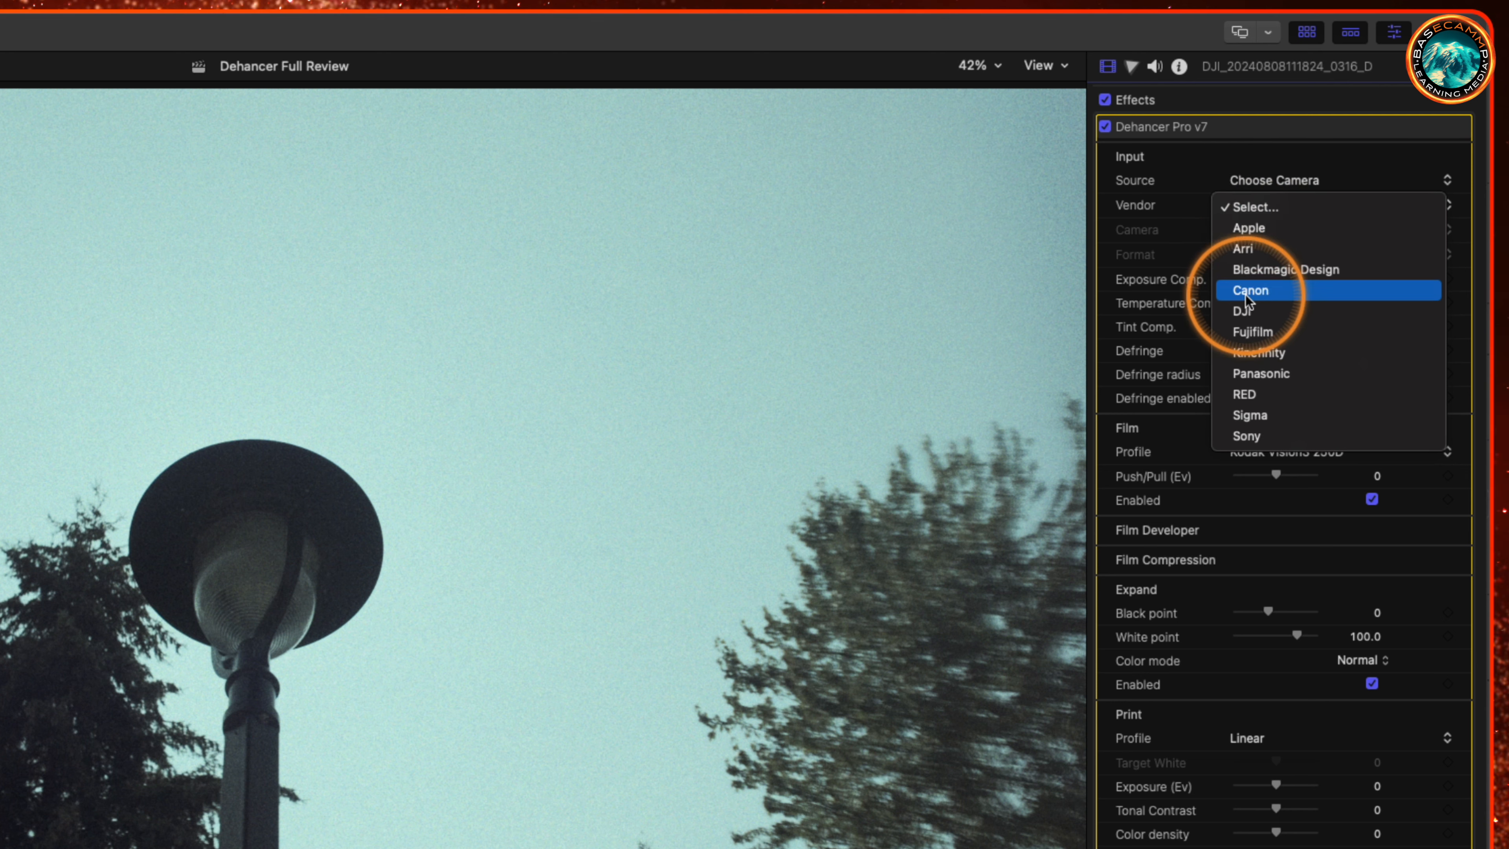
click(1244, 309)
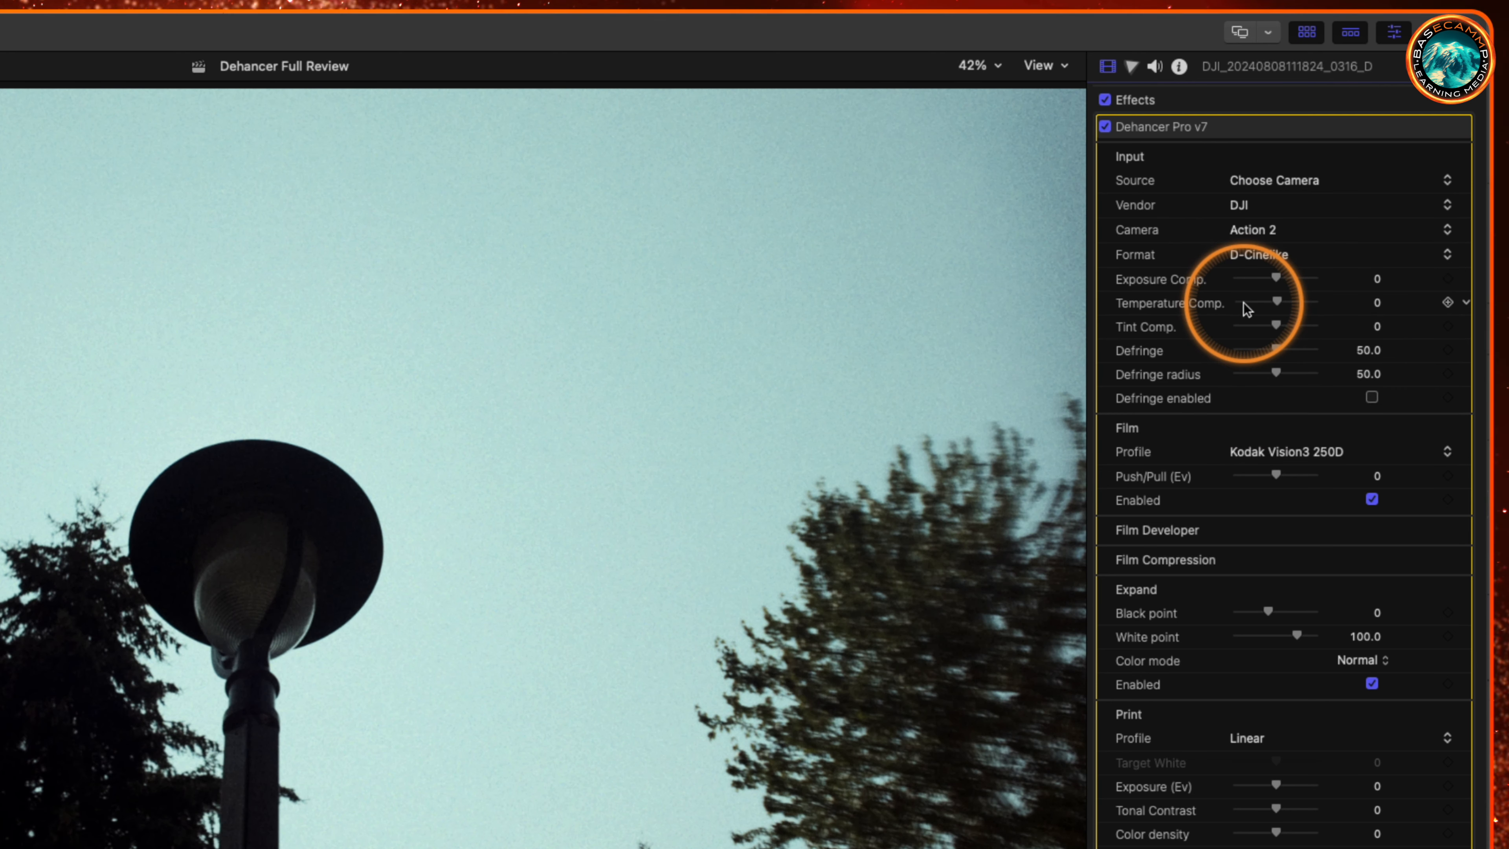
Step: Check the available input formats, keeping D-Cinelike, and choose OSMO Action 4 as the camera
click(1262, 260)
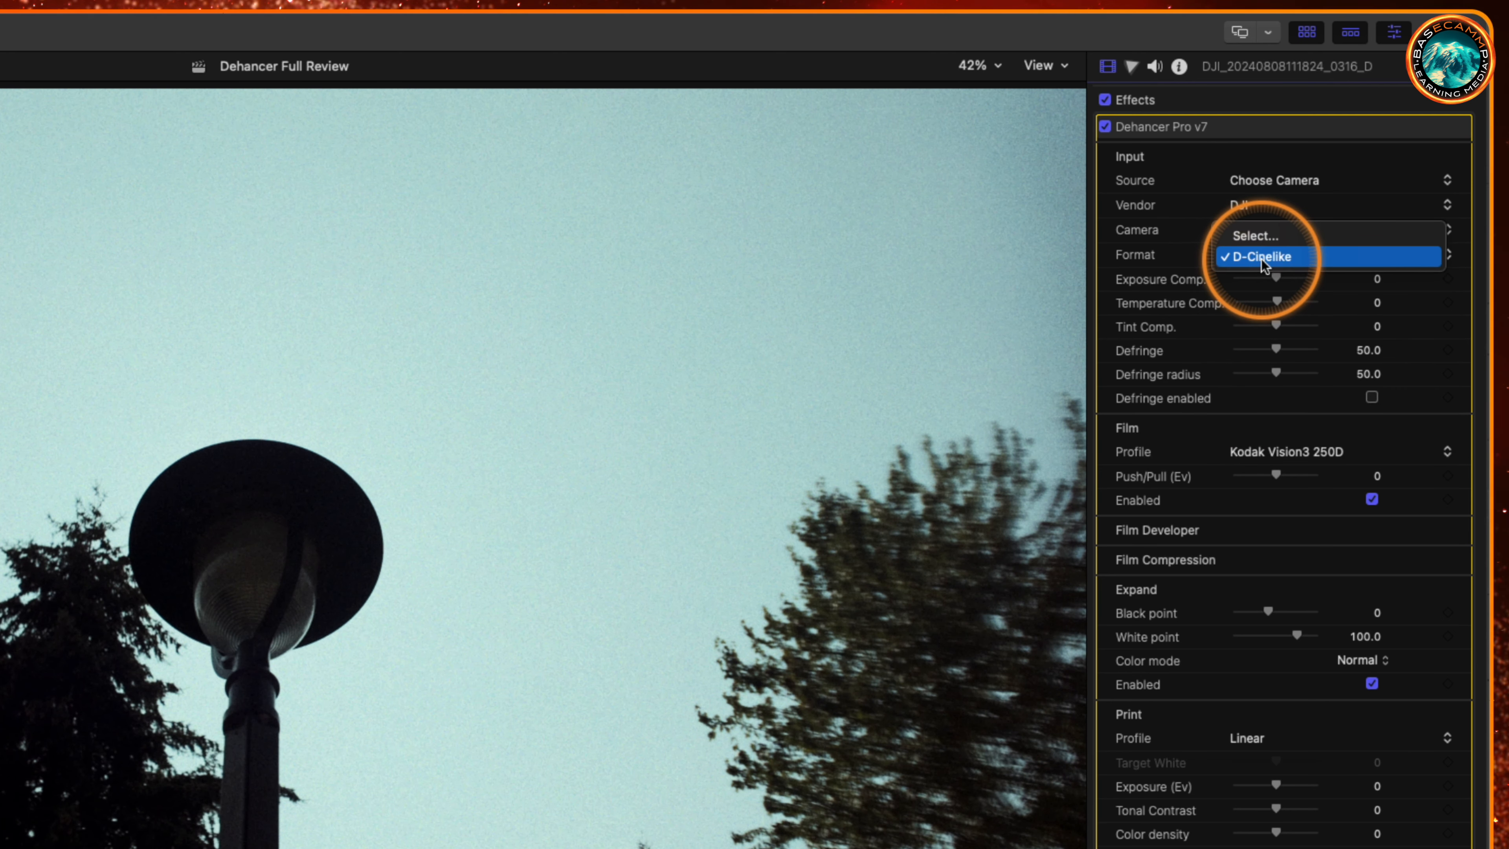
click(1261, 260)
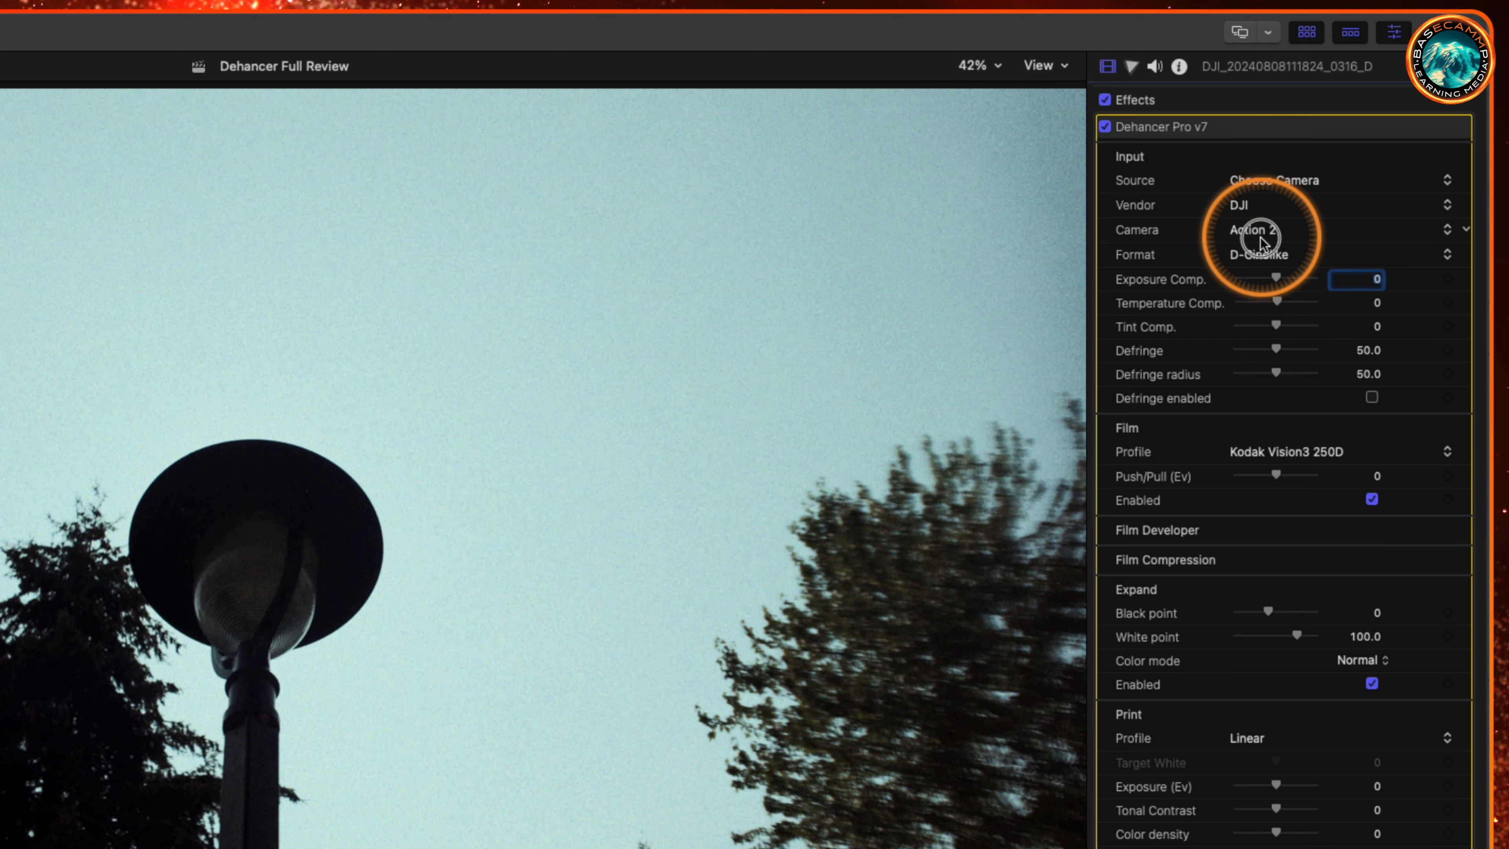
click(1261, 235)
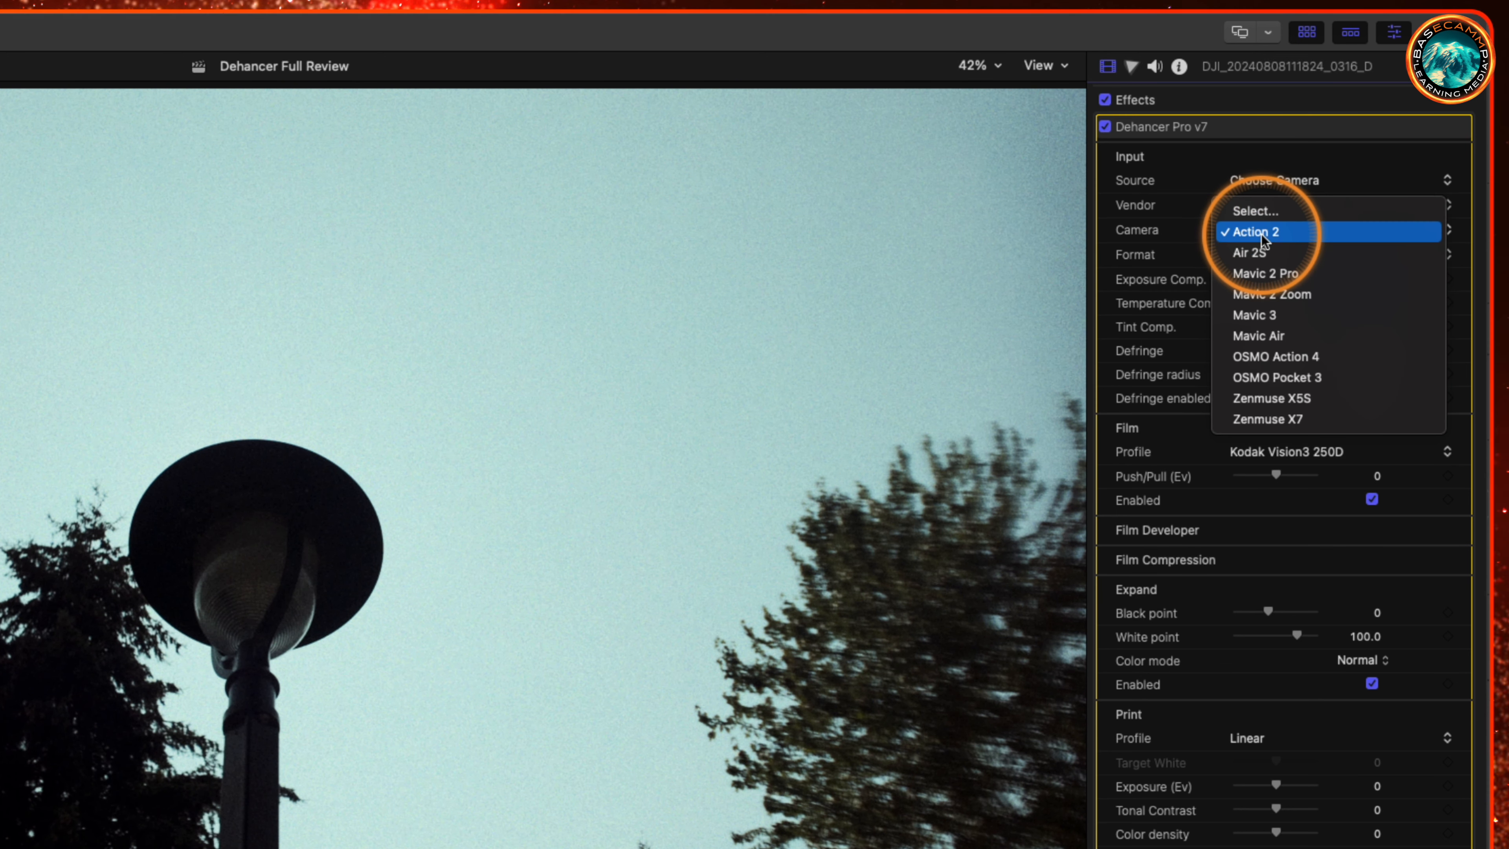
click(1255, 355)
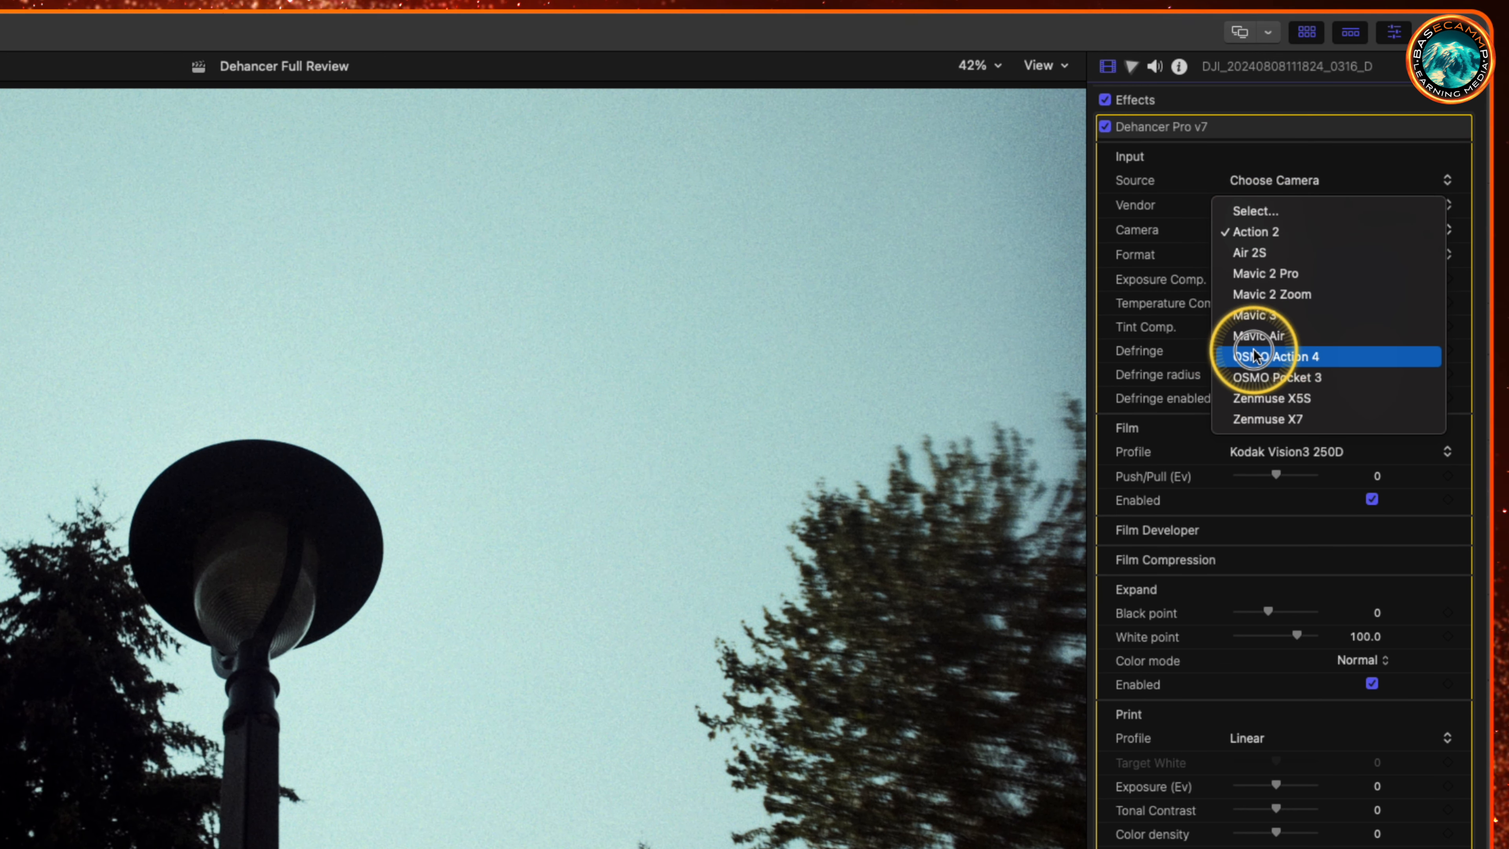